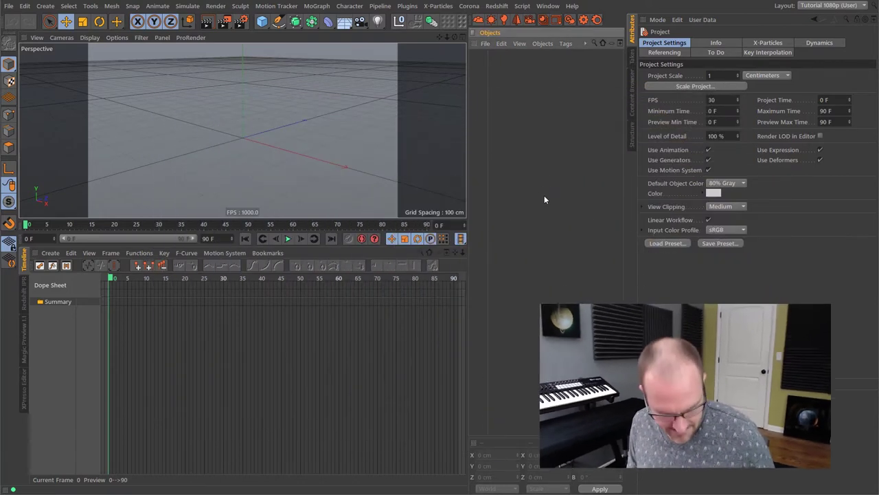
Switch the renderer to Corona and set the output width to 800 pixels in the render settings.
{"action": "key", "text": "ctrl+b"}
{"action": "left_click_drag", "start_coordinate": [273, 43], "coordinate": [287, 48]}
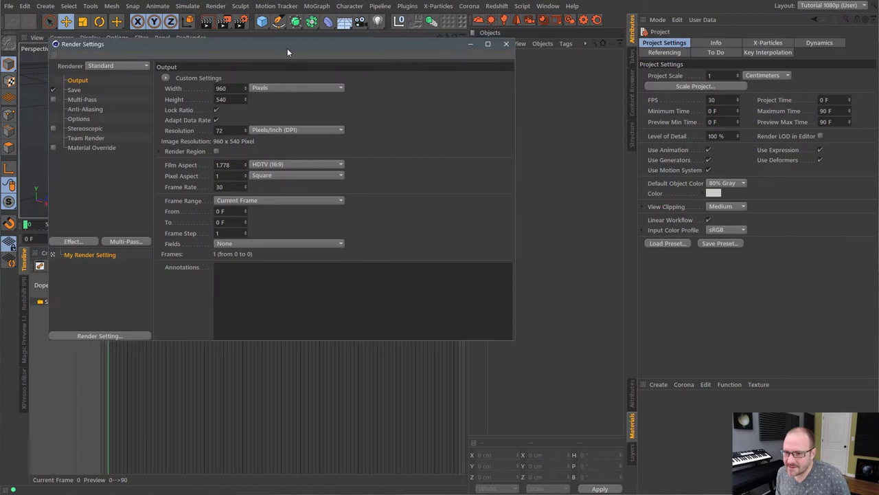
{"action": "left_click", "coordinate": [109, 67]}
{"action": "left_click", "coordinate": [100, 156]}
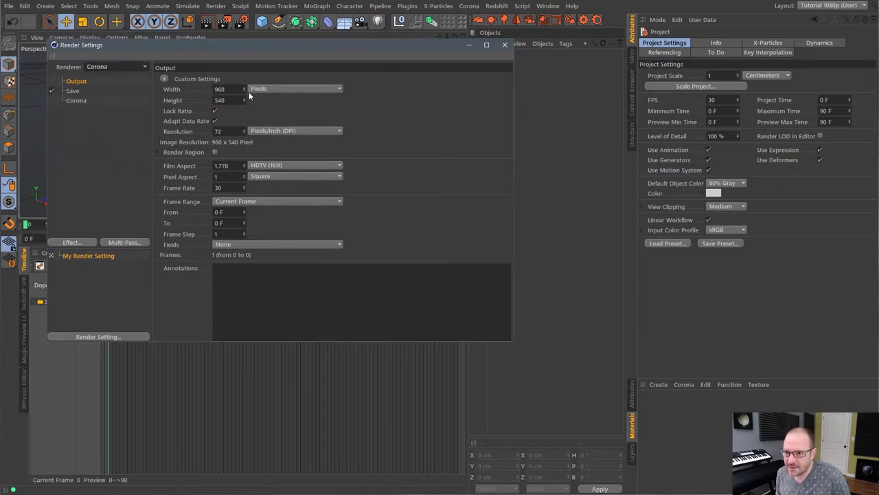
{"action": "double_click", "coordinate": [233, 90]}
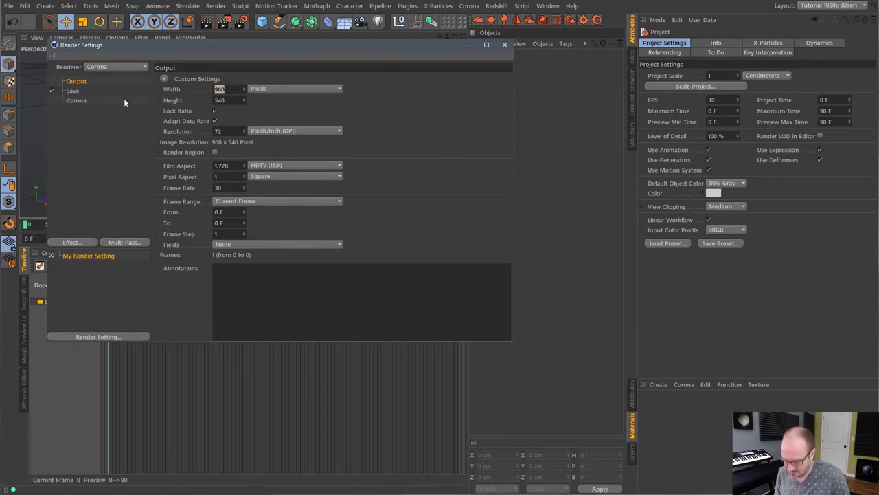
{"action": "type", "text": "800"}
{"action": "key", "text": "Return"}
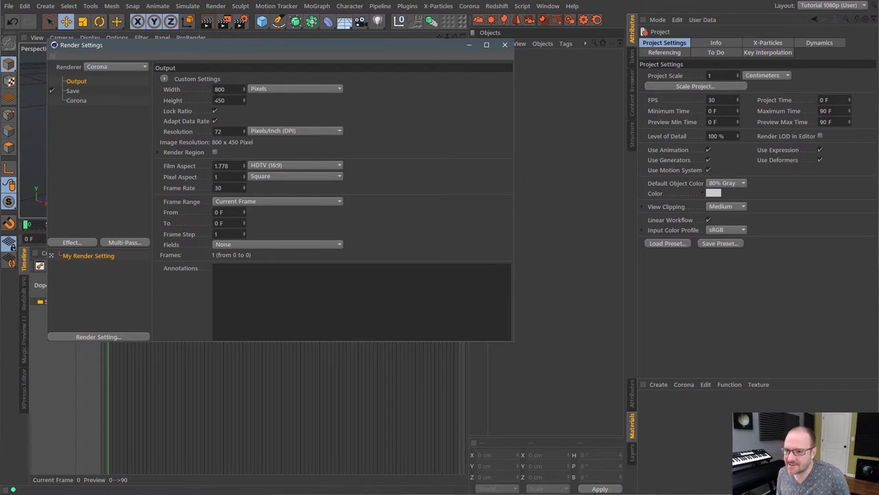
Rename the render setting to Corona, then look over Corona's performance settings and close the render settings.
{"action": "double_click", "coordinate": [90, 256]}
{"action": "type", "text": "Corona"}
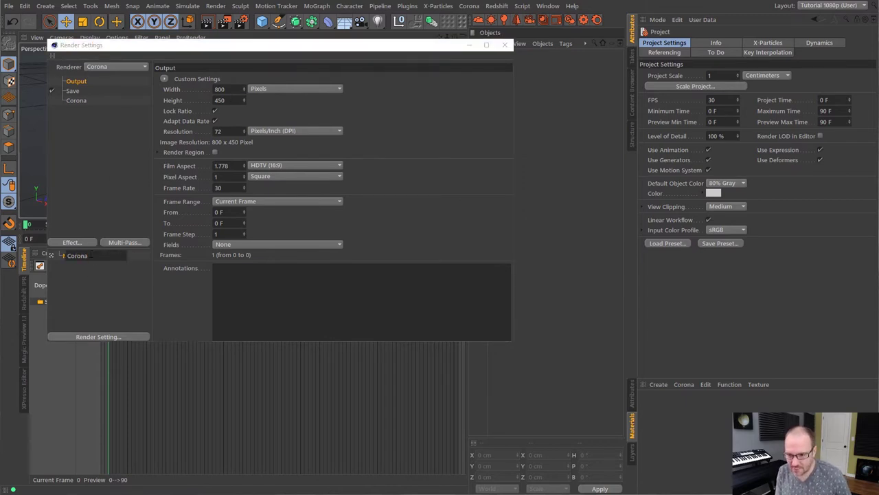
{"action": "key", "text": "Return"}
{"action": "left_click", "coordinate": [77, 101]}
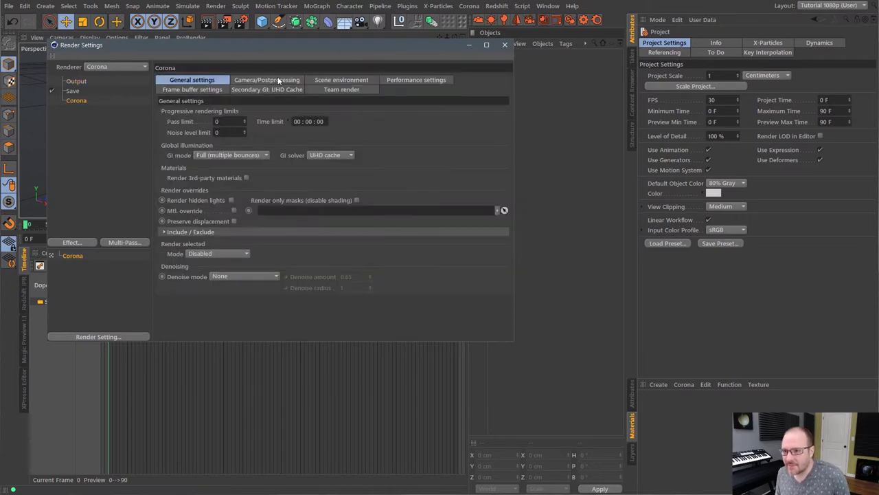
{"action": "left_click", "coordinate": [412, 81]}
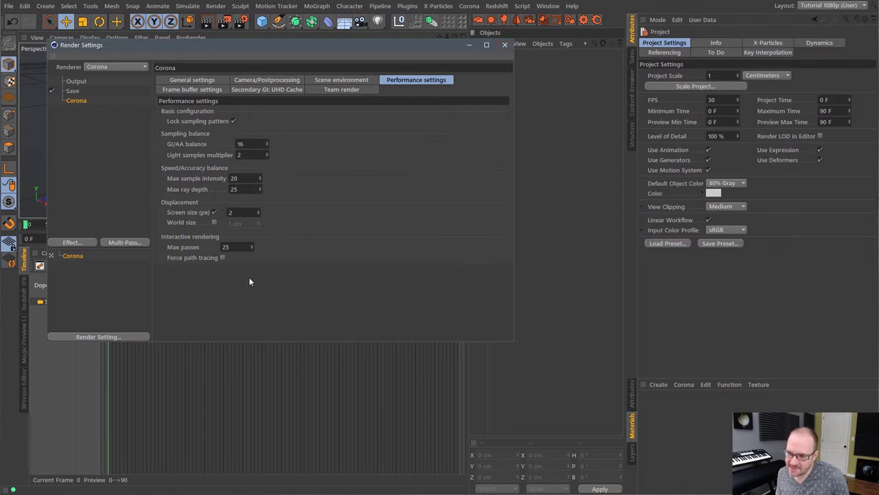
{"action": "left_click", "coordinate": [505, 46]}
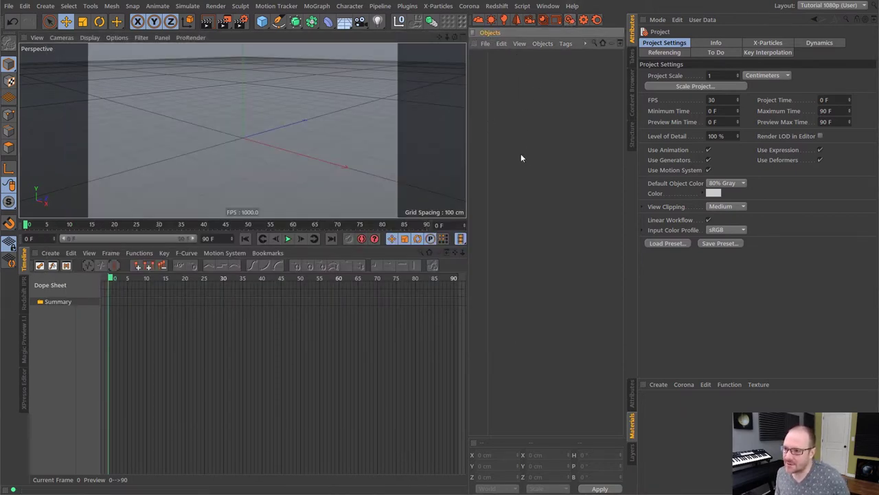
Add a plane as the ground and set its width and height to 400000 cm.
{"action": "left_click", "coordinate": [262, 22]}
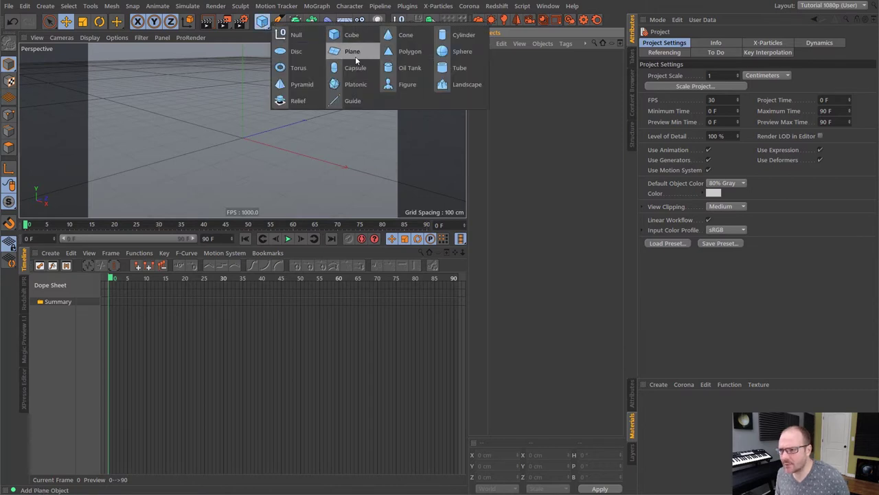
{"action": "left_click", "coordinate": [352, 51]}
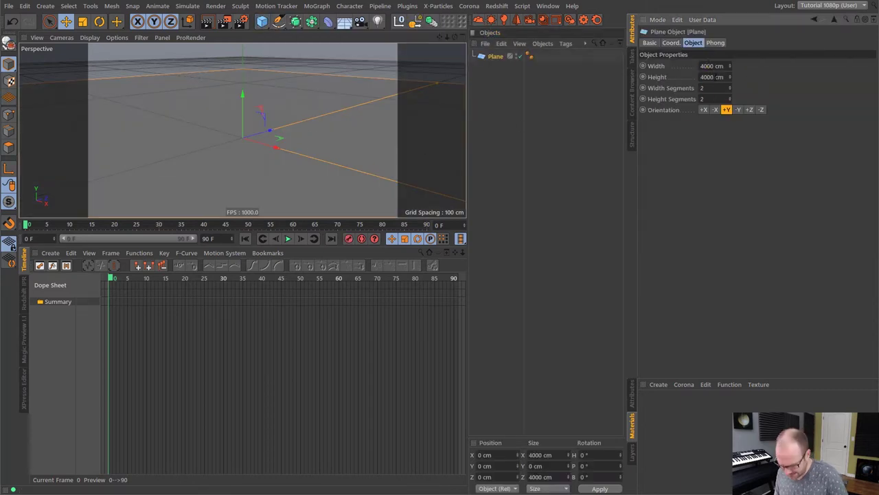
{"action": "key", "text": "Tab"}
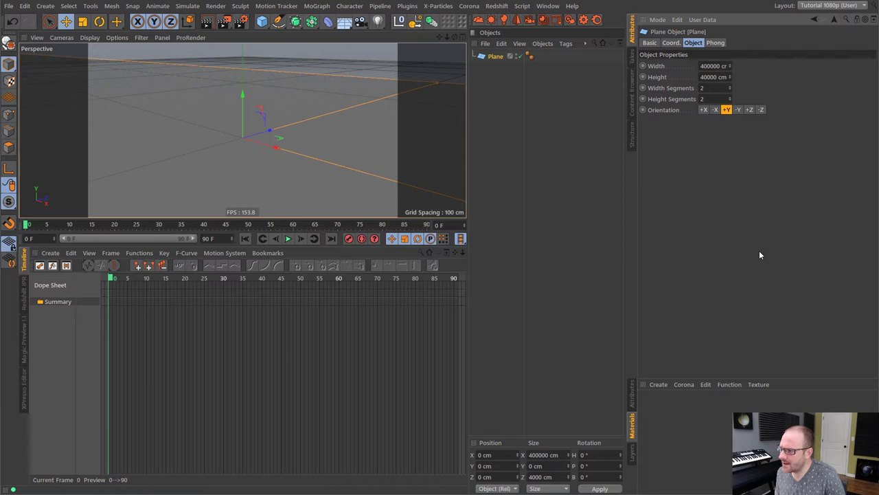
{"action": "type", "text": "400000"}
{"action": "key", "text": "Return"}
{"action": "left_click", "coordinate": [584, 89]}
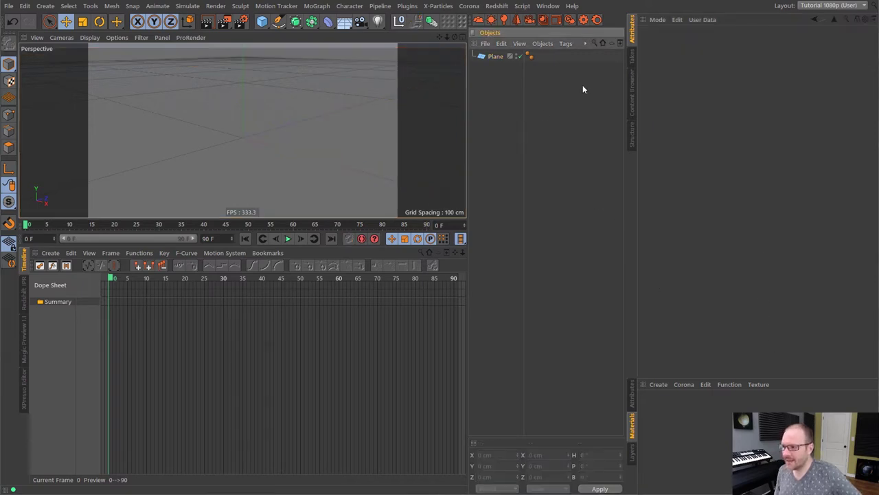
Find the building models in the preset library's 3D objects and add Building 04 to the scene.
{"action": "left_click", "coordinate": [630, 96]}
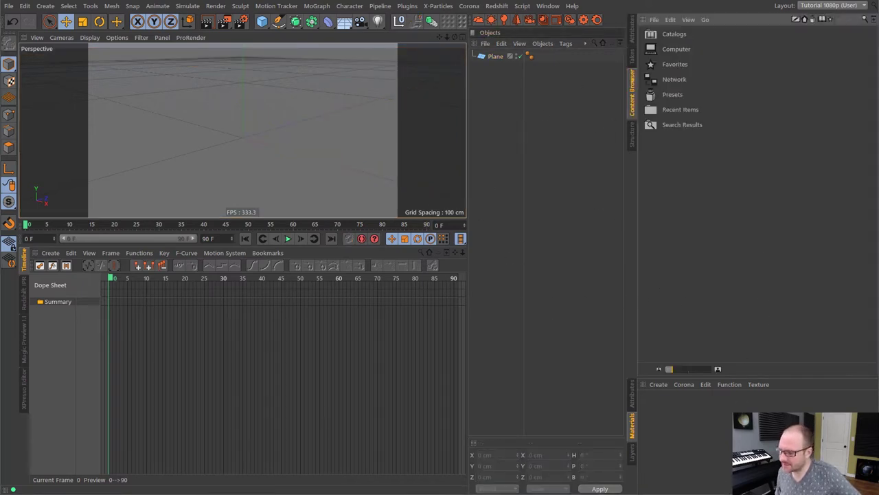
{"action": "double_click", "coordinate": [672, 95]}
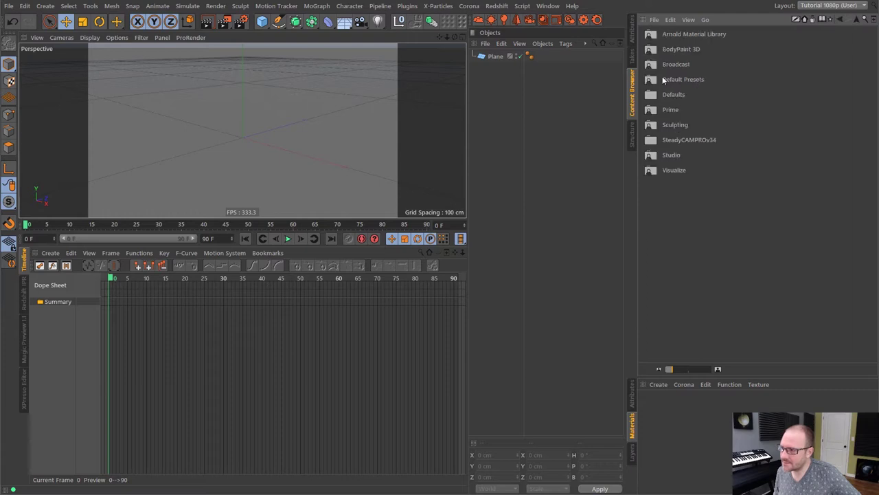
{"action": "double_click", "coordinate": [673, 157]}
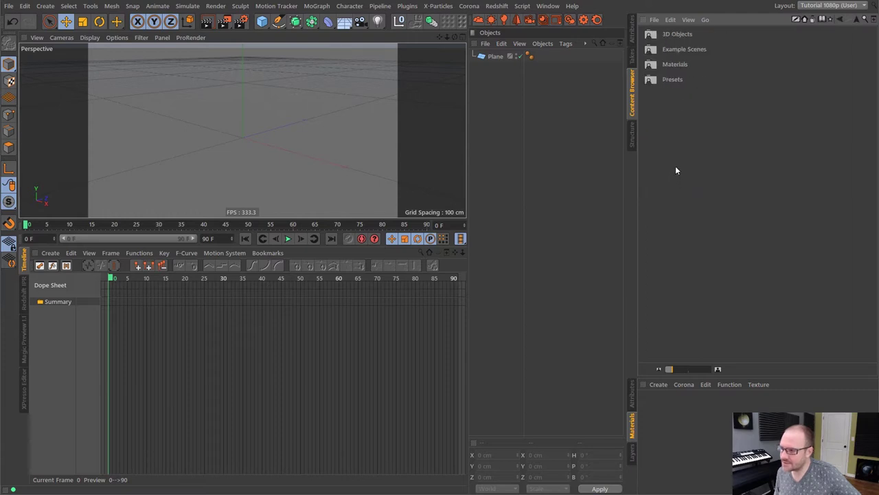
{"action": "double_click", "coordinate": [670, 36]}
{"action": "double_click", "coordinate": [674, 78]}
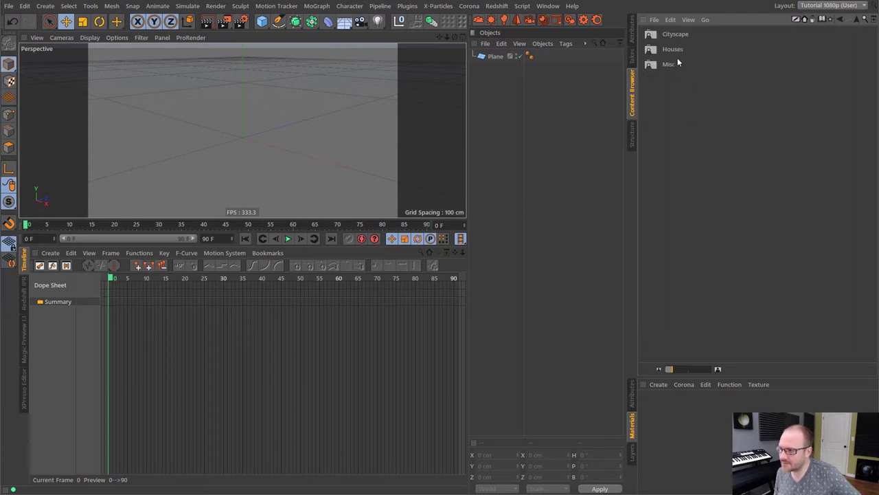
{"action": "left_click_drag", "start_coordinate": [677, 369], "coordinate": [687, 369]}
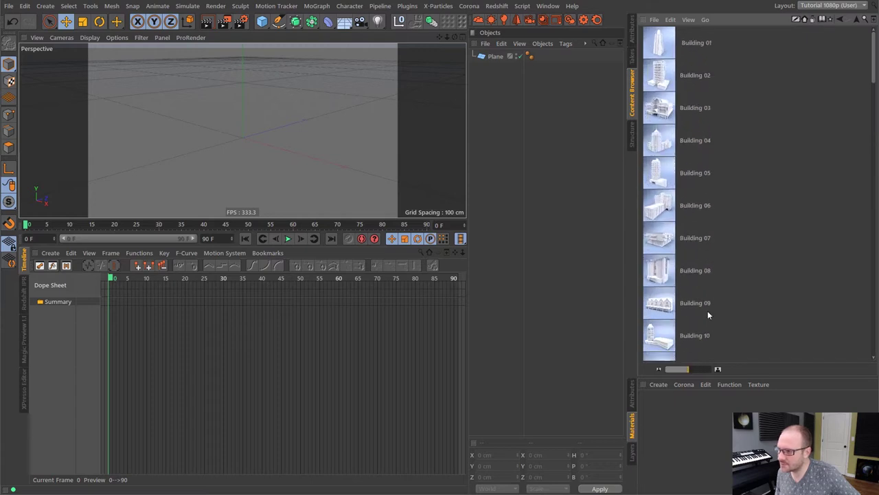
{"action": "left_click_drag", "start_coordinate": [663, 144], "coordinate": [505, 110]}
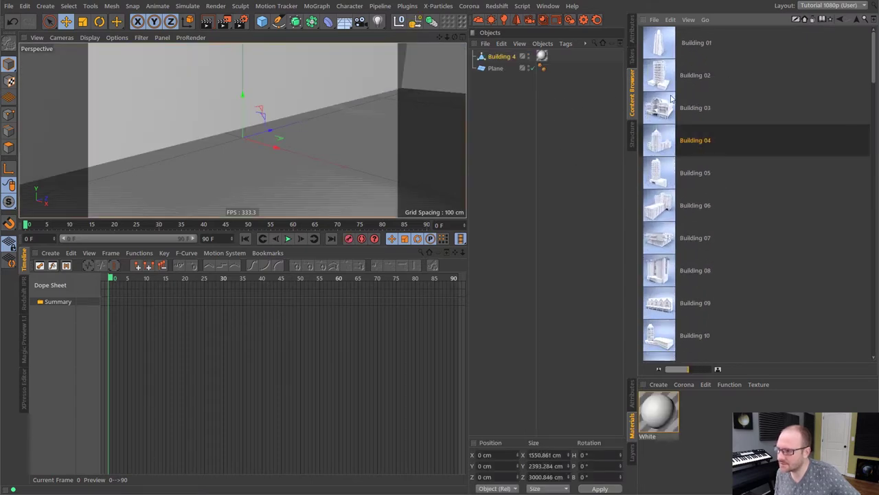
Add the Building 31 model from the same preset collection to the scene.
{"action": "scroll", "coordinate": [877, 69], "scroll_direction": "down", "scroll_amount": 8}
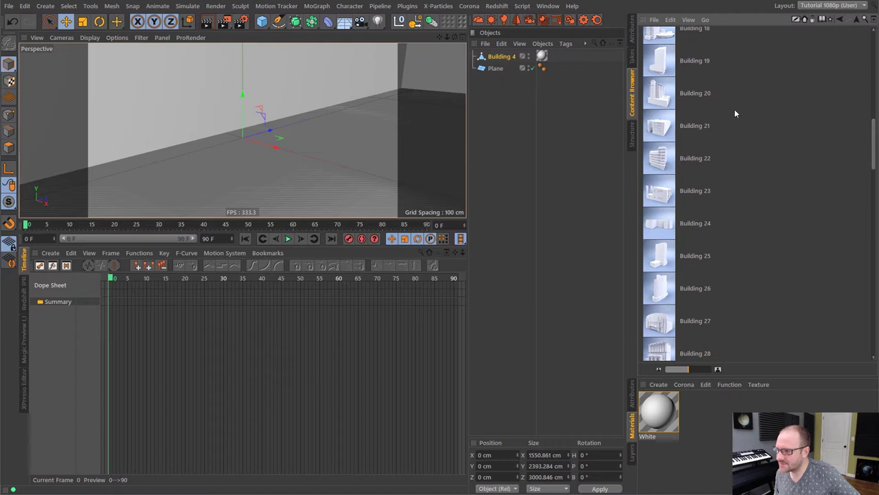
{"action": "scroll", "coordinate": [875, 167], "scroll_direction": "down", "scroll_amount": 5}
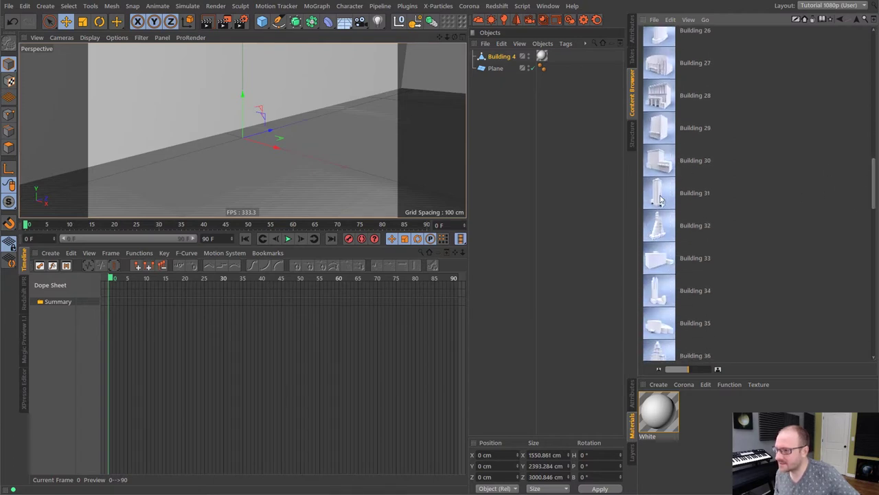
{"action": "left_click_drag", "start_coordinate": [661, 198], "coordinate": [532, 137]}
{"action": "left_click_drag", "start_coordinate": [505, 72], "coordinate": [507, 64]}
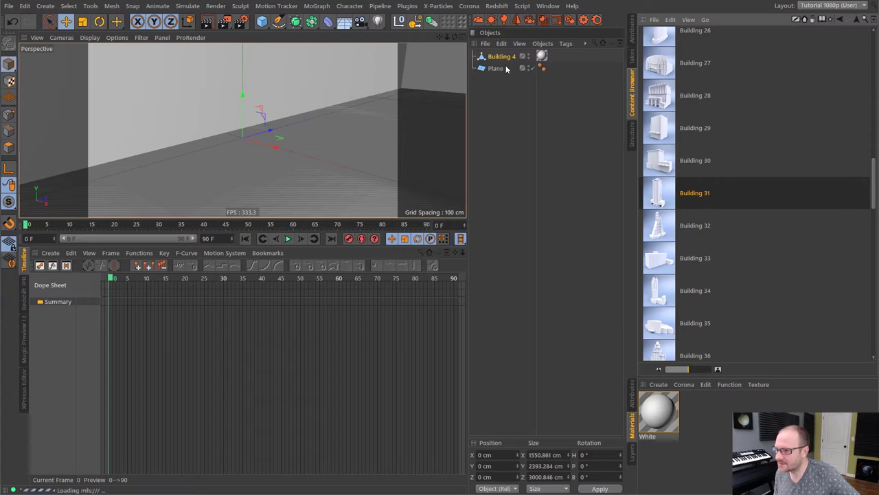
Delete both White materials and remove their texture tags from the two buildings.
{"action": "key", "text": "ctrl+a"}
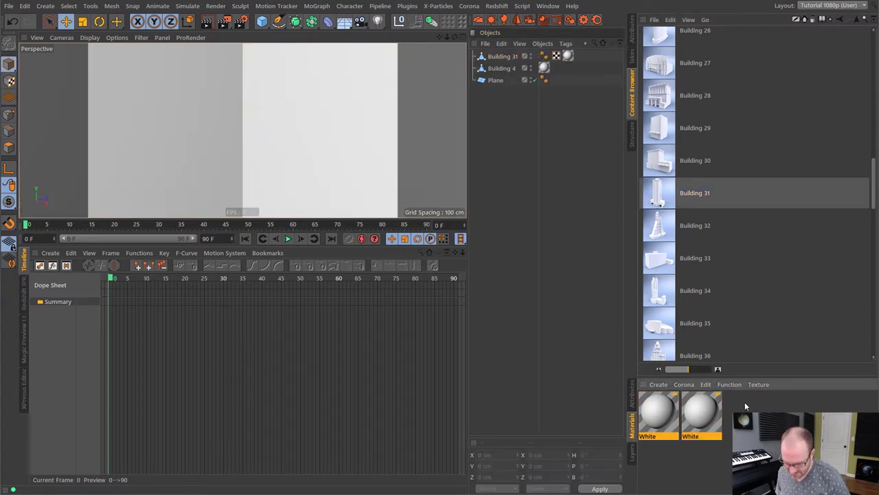
{"action": "key", "text": "Delete"}
{"action": "key", "text": "Delete"}
{"action": "left_click", "coordinate": [568, 56]}
{"action": "key", "text": "Delete"}
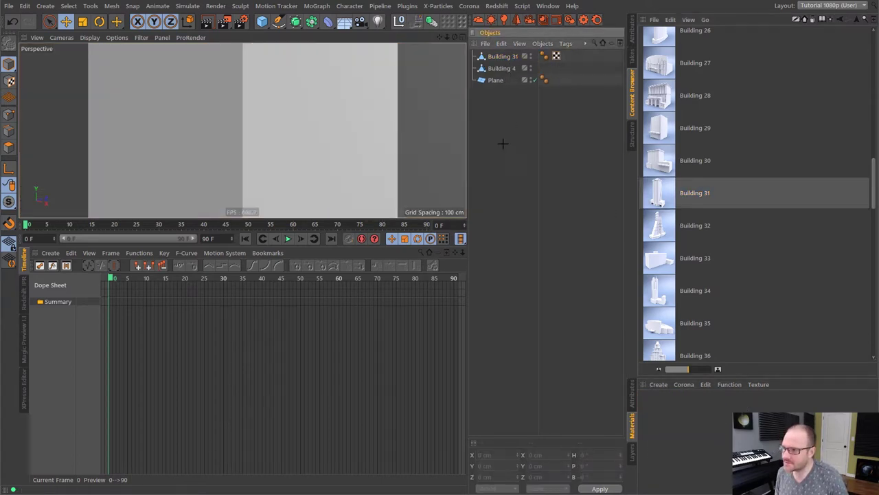
Move Building 31 to about 4070 cm on Z and scale it down to about 1583 x 3036 x 870 cm.
{"action": "scroll", "coordinate": [322, 128], "scroll_direction": "down", "scroll_amount": 10}
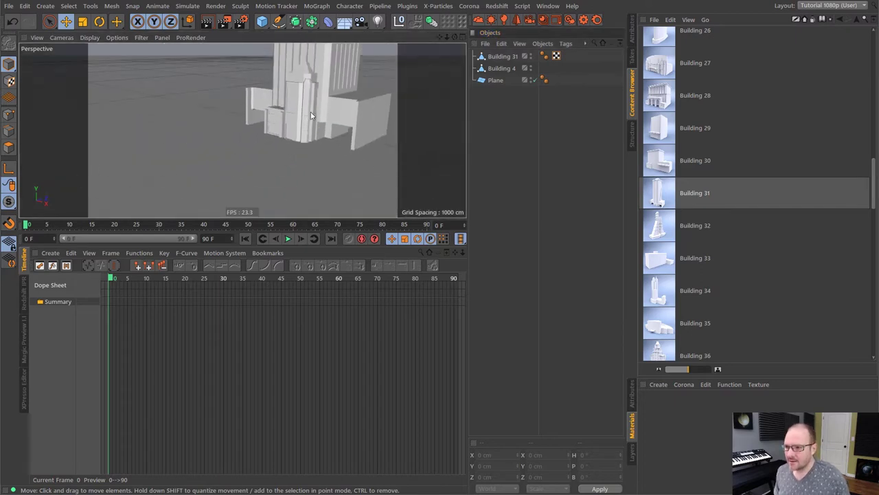
{"action": "left_click_drag", "start_coordinate": [274, 162], "coordinate": [267, 137], "text": "alt"}
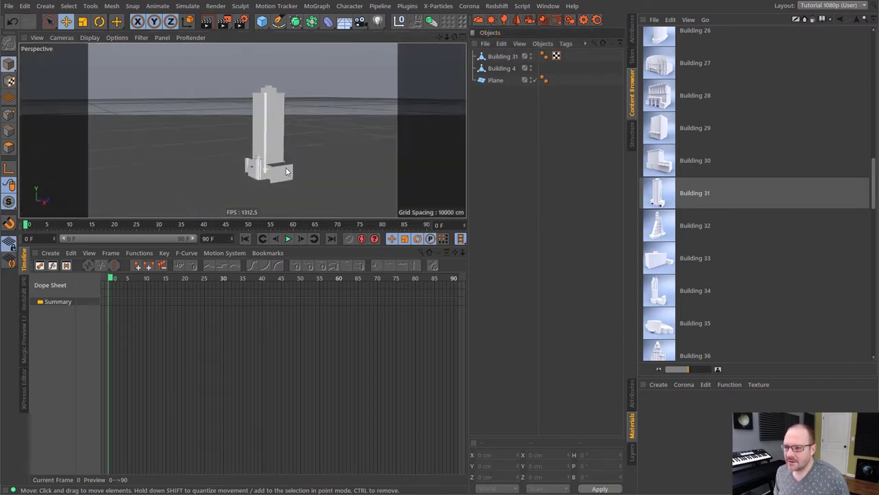
{"action": "left_click", "coordinate": [267, 135]}
{"action": "left_click_drag", "start_coordinate": [303, 178], "coordinate": [347, 173]}
{"action": "left_click", "coordinate": [82, 22]}
{"action": "left_click_drag", "start_coordinate": [385, 152], "coordinate": [244, 186]}
{"action": "left_click", "coordinate": [66, 22]}
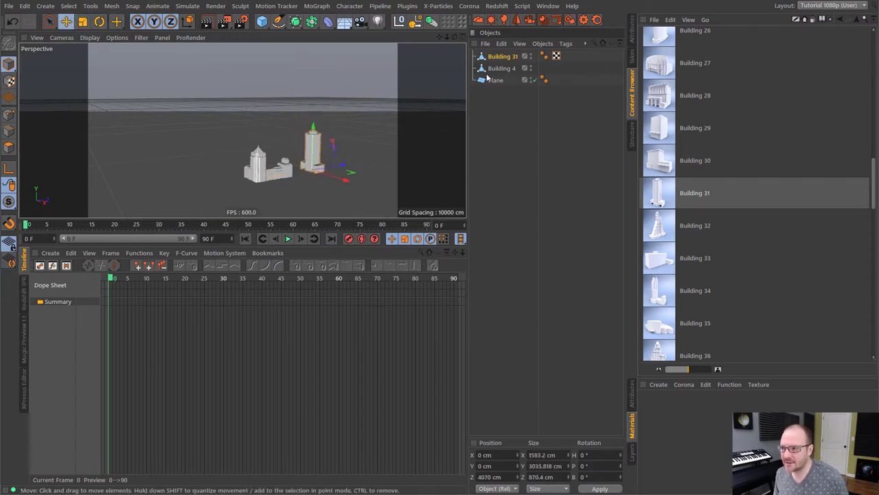
Scale Building 4 uniformly down to 70 % of its size.
{"action": "left_click", "coordinate": [502, 68]}
{"action": "left_click", "coordinate": [83, 22]}
{"action": "left_click_drag", "start_coordinate": [284, 110], "coordinate": [275, 195]}
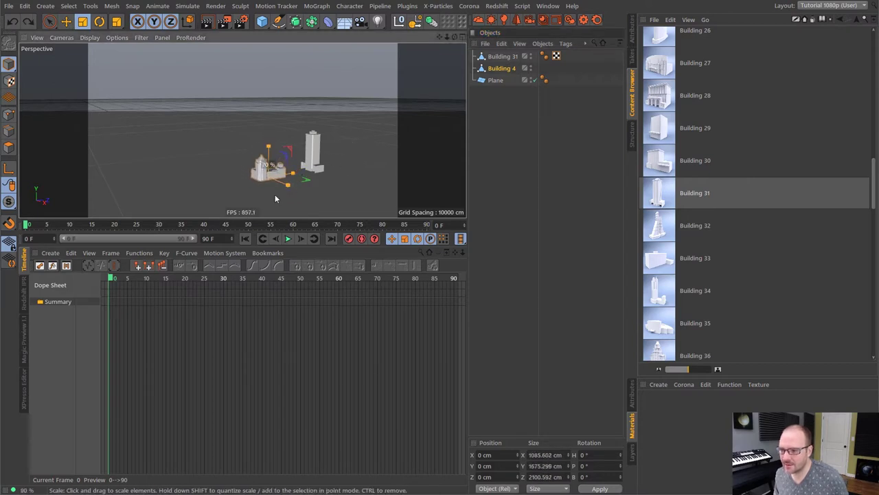
{"action": "left_click", "coordinate": [66, 22]}
Move Building 31 closer to Building 4 so the two stand together as a group, and deselect it.
{"action": "scroll", "coordinate": [323, 178], "scroll_direction": "up", "scroll_amount": 5}
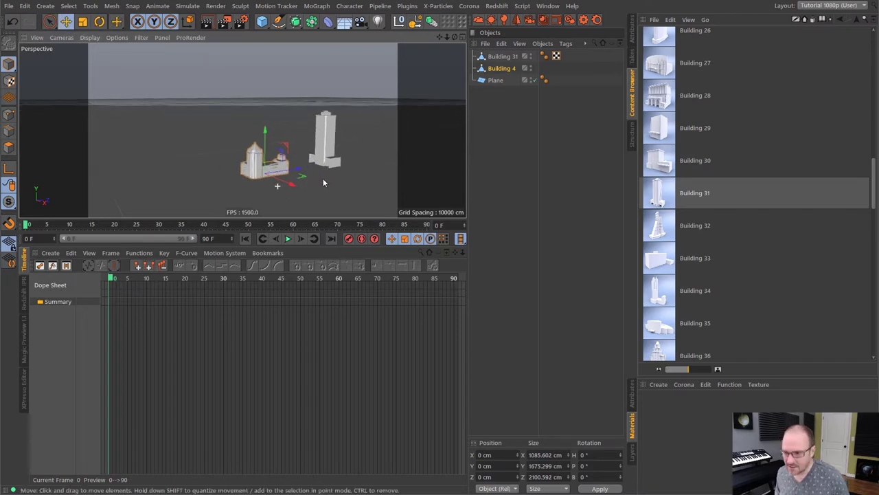
{"action": "mouse_move", "coordinate": [302, 158]}
{"action": "left_mouse_down"}
{"action": "mouse_move", "coordinate": [329, 154]}
{"action": "mouse_move", "coordinate": [305, 156]}
{"action": "left_mouse_up"}
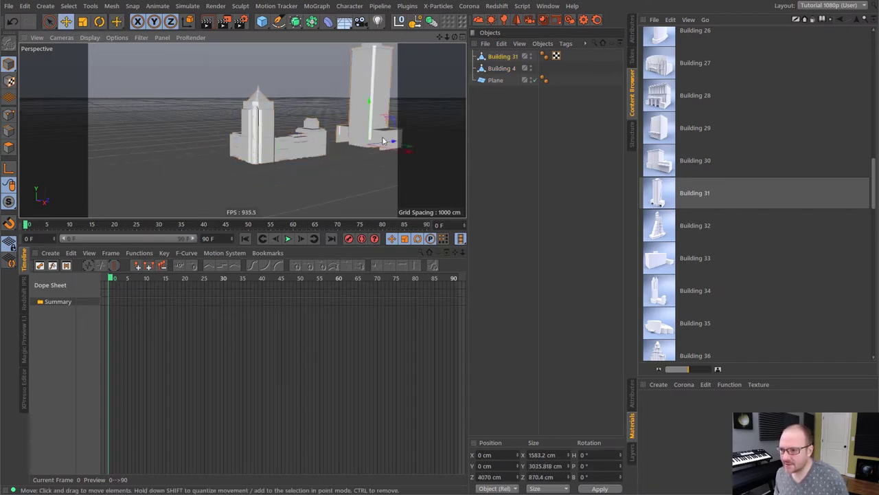
{"action": "left_click_drag", "start_coordinate": [394, 146], "coordinate": [364, 147]}
{"action": "left_click_drag", "start_coordinate": [274, 147], "coordinate": [264, 173], "text": "alt"}
{"action": "left_click", "coordinate": [488, 161]}
{"action": "scroll", "coordinate": [274, 167], "scroll_direction": "up", "scroll_amount": 2}
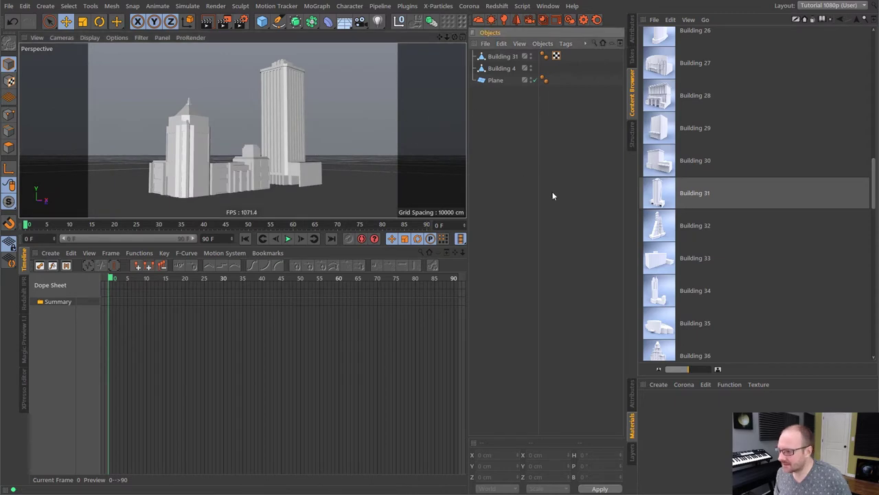
Add a Sky object to the scene and create a Corona Light material.
{"action": "left_click", "coordinate": [351, 22]}
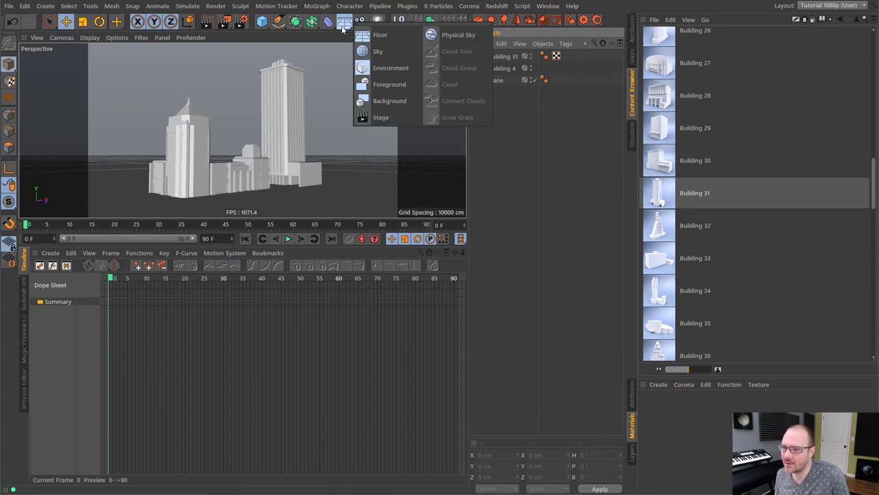
{"action": "left_click", "coordinate": [387, 51]}
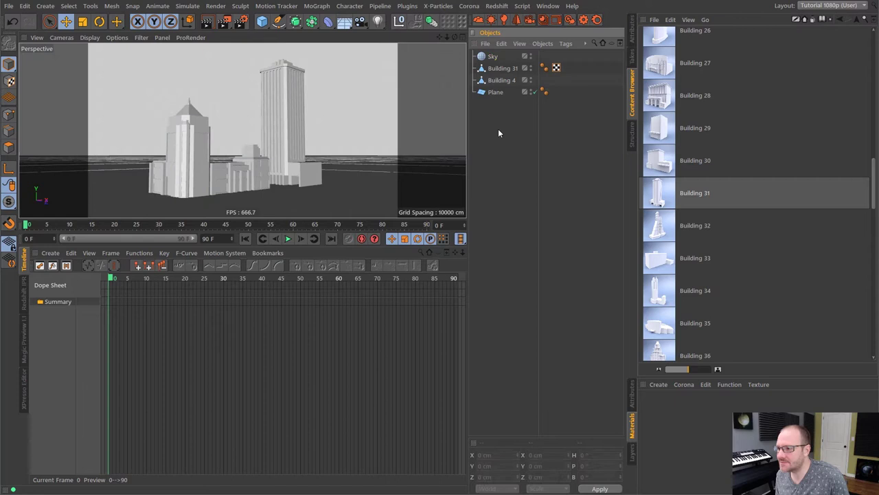
{"action": "key", "text": "shift+F5"}
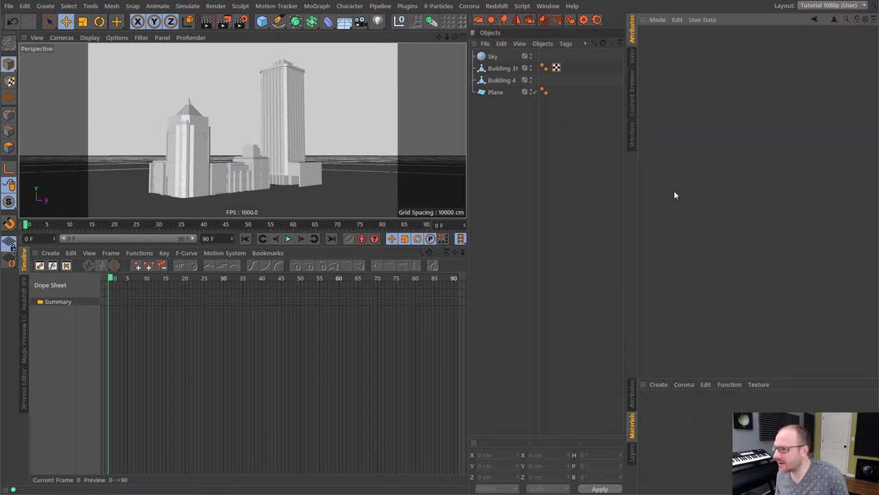
{"action": "left_click", "coordinate": [691, 384]}
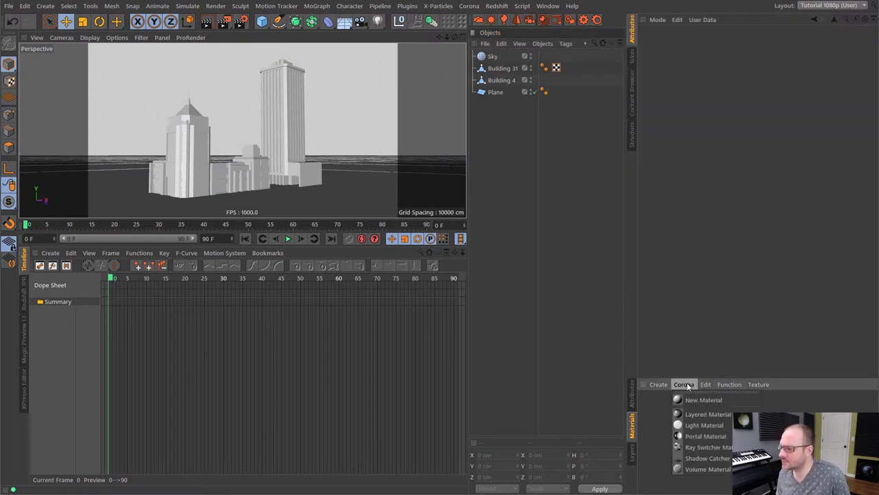
{"action": "left_click", "coordinate": [694, 426]}
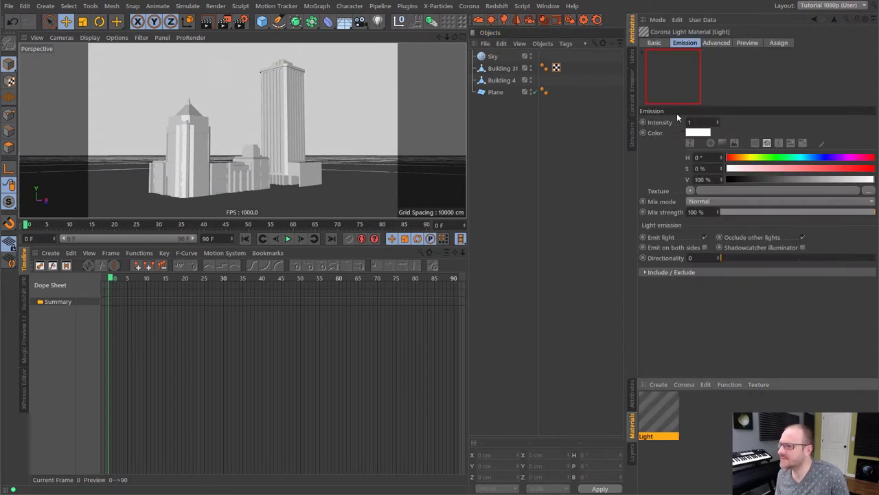
Rename the Corona Light material to HDRI 1.
{"action": "double_click", "coordinate": [656, 432]}
{"action": "key", "text": "BackSpace"}
{"action": "type", "text": "HDRI"}
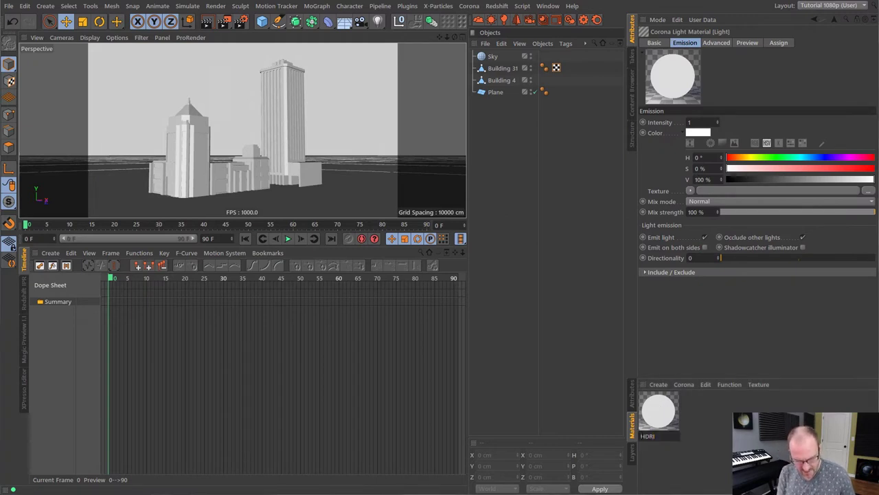
{"action": "type", "text": " 1"}
{"action": "key", "text": "Return"}
{"action": "left_click", "coordinate": [657, 42]}
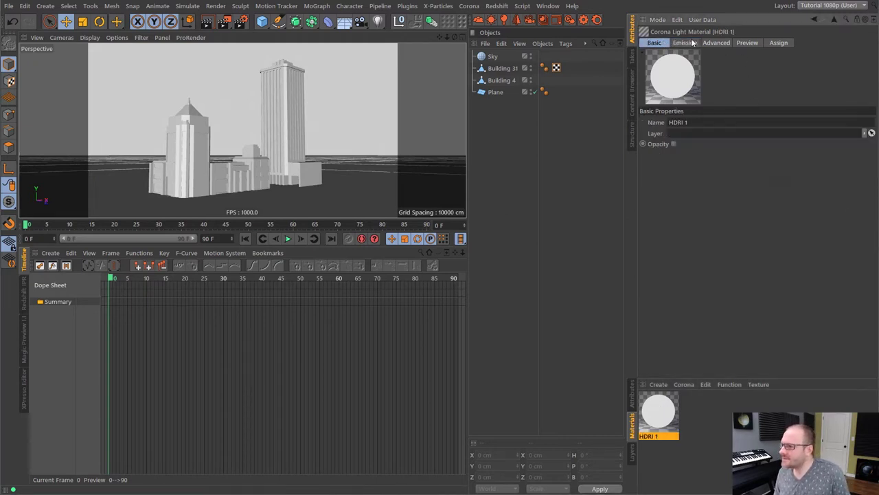
Load 42 Colorado Day.exr as the HDRI 1 material's emission texture without copying the image to the project location.
{"action": "left_click", "coordinate": [684, 42]}
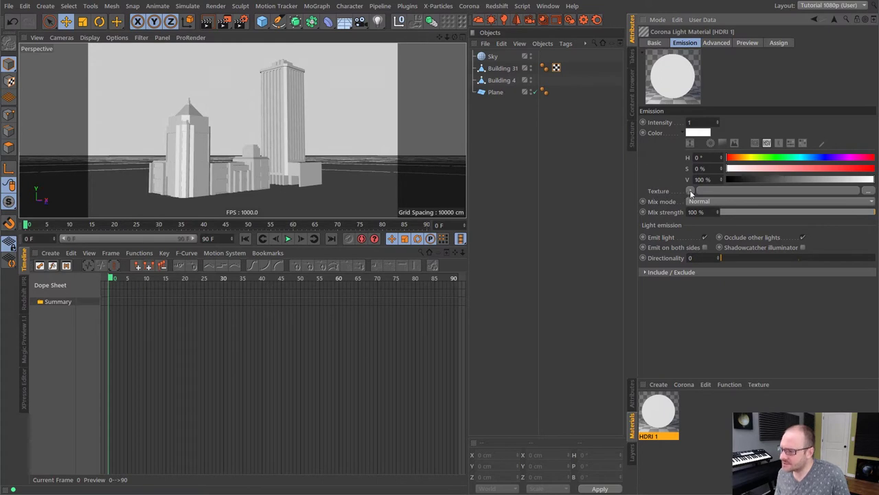
{"action": "left_click", "coordinate": [870, 193]}
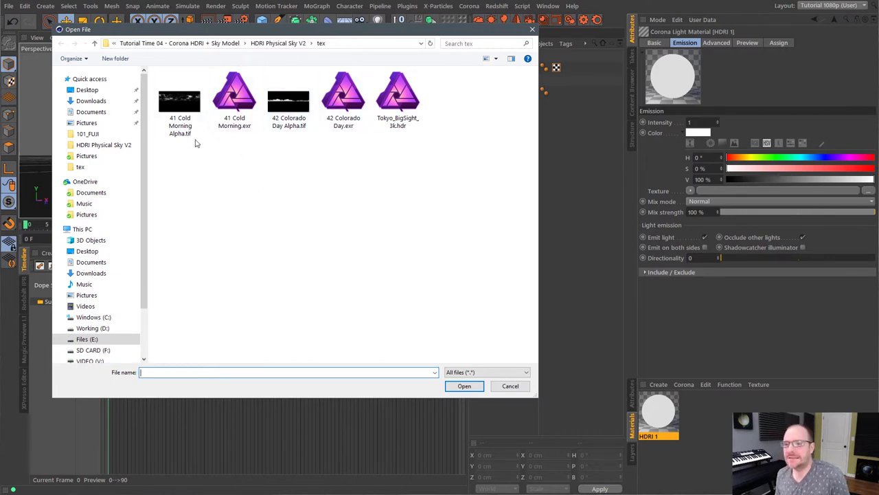
{"action": "left_click", "coordinate": [349, 102]}
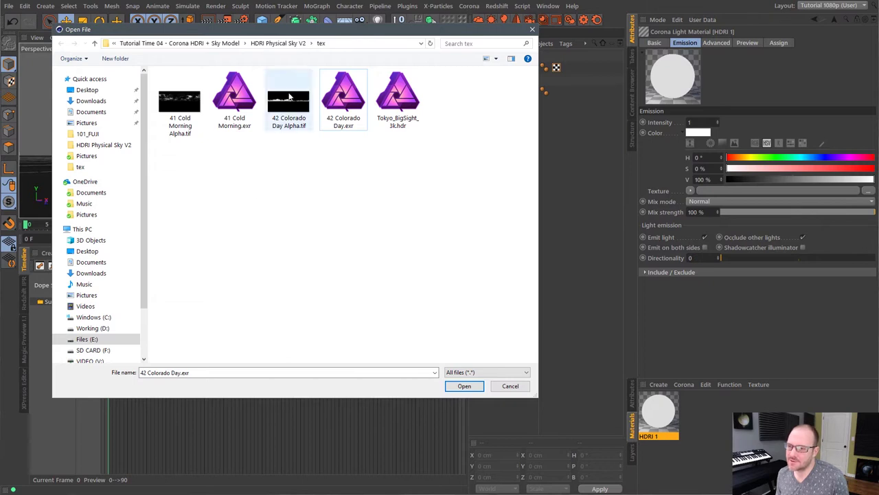
{"action": "left_click", "coordinate": [462, 386]}
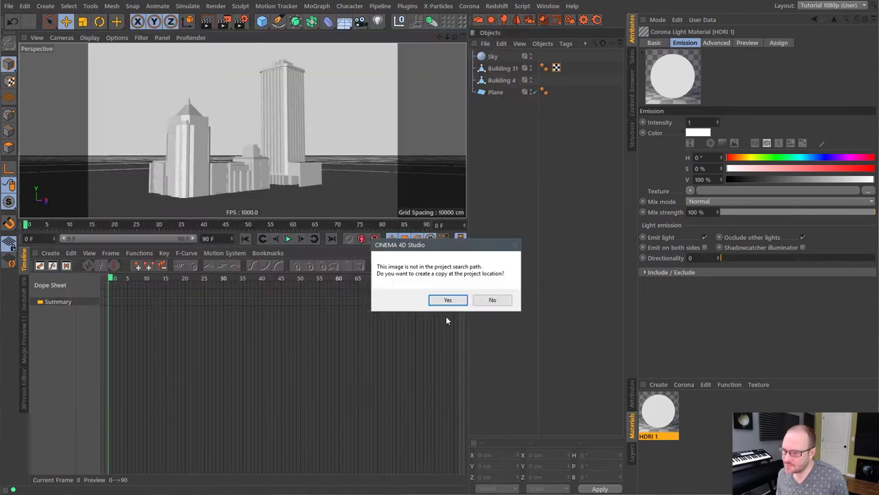
{"action": "left_click", "coordinate": [494, 301]}
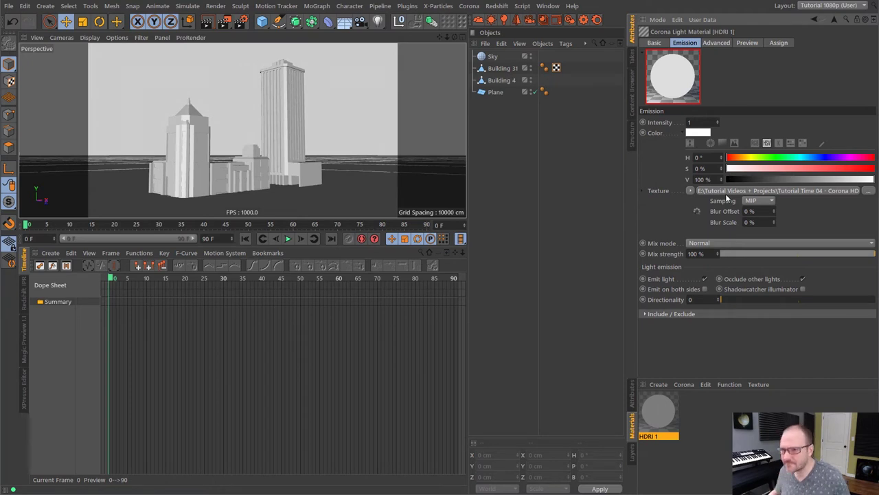
Save the project as Corona HDRI Physical Sky 02 V2.c4d, overwriting the existing file.
{"action": "key", "text": "ctrl+shift+s"}
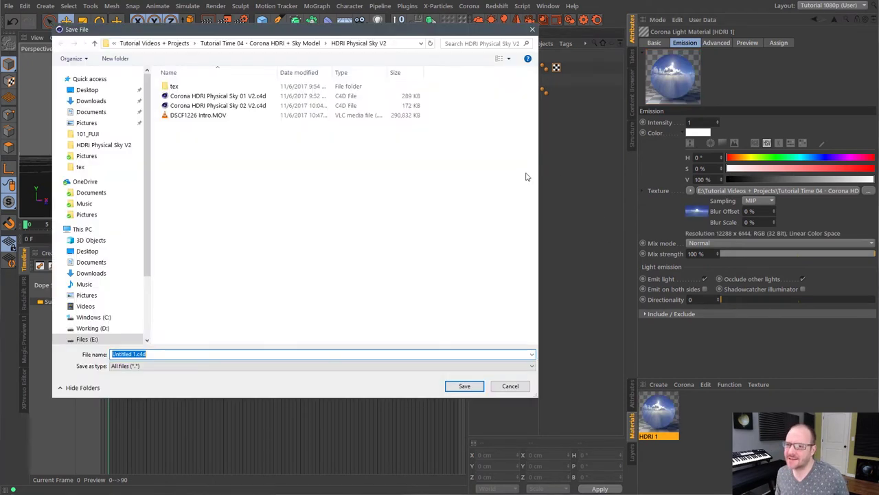
{"action": "left_click", "coordinate": [251, 105]}
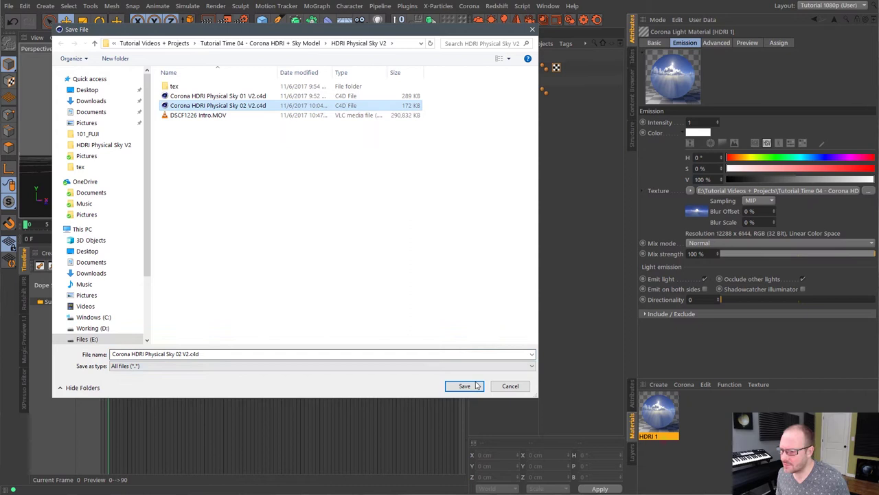
{"action": "key", "text": "Return"}
{"action": "left_click", "coordinate": [464, 268]}
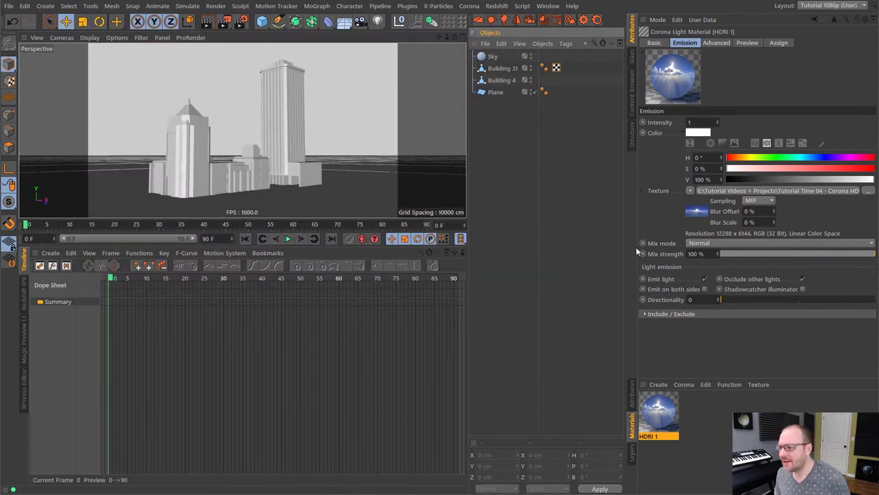
Examine the HDRI 1 material's sky image in an enlarged separate preview window, and close that window.
{"action": "right_click", "coordinate": [687, 70]}
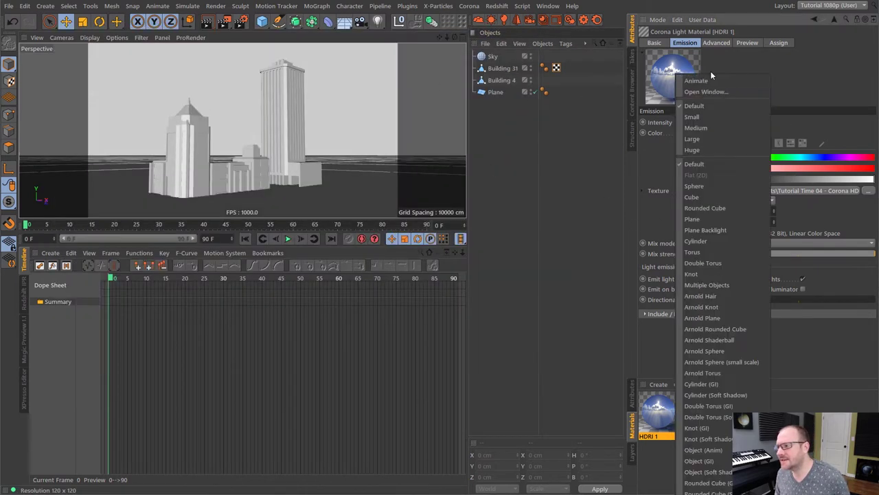
{"action": "left_click", "coordinate": [709, 76]}
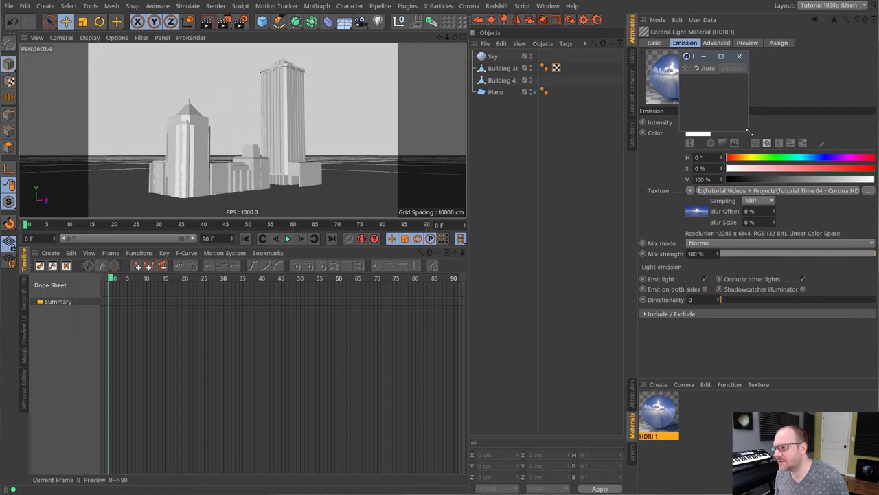
{"action": "left_click_drag", "start_coordinate": [748, 130], "coordinate": [821, 209]}
{"action": "left_click_drag", "start_coordinate": [738, 67], "coordinate": [628, 107]}
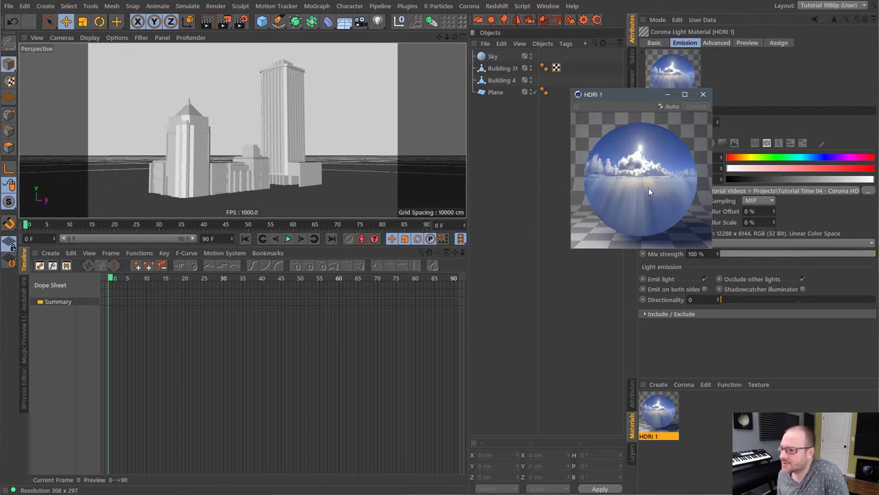
{"action": "left_click", "coordinate": [703, 94]}
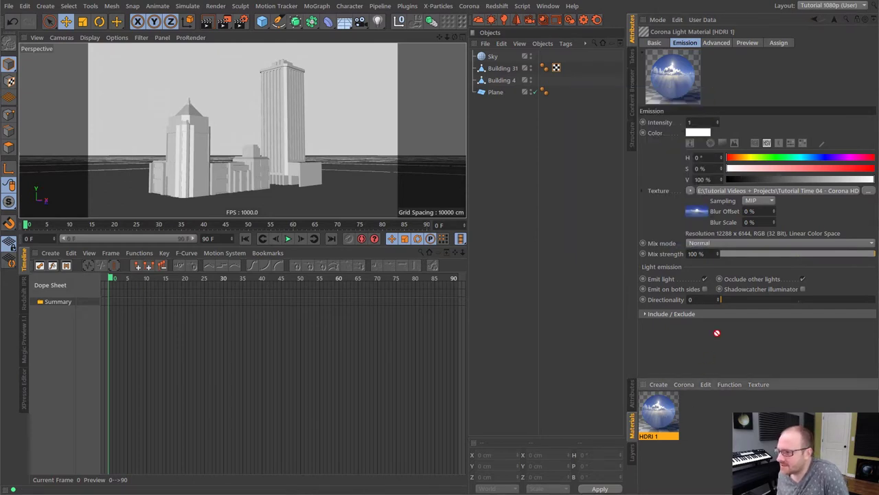
Apply the HDRI 1 material to the Sky object and reselect the material.
{"action": "left_click_drag", "start_coordinate": [717, 333], "coordinate": [503, 58]}
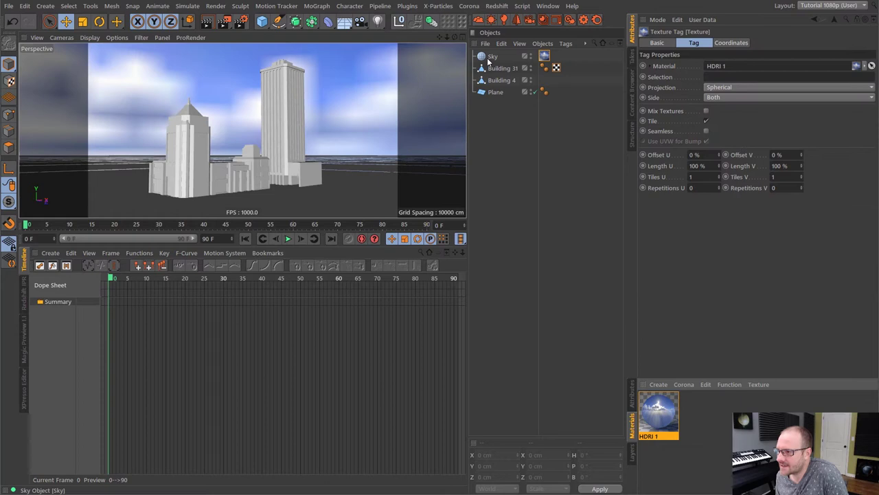
{"action": "left_click", "coordinate": [661, 410]}
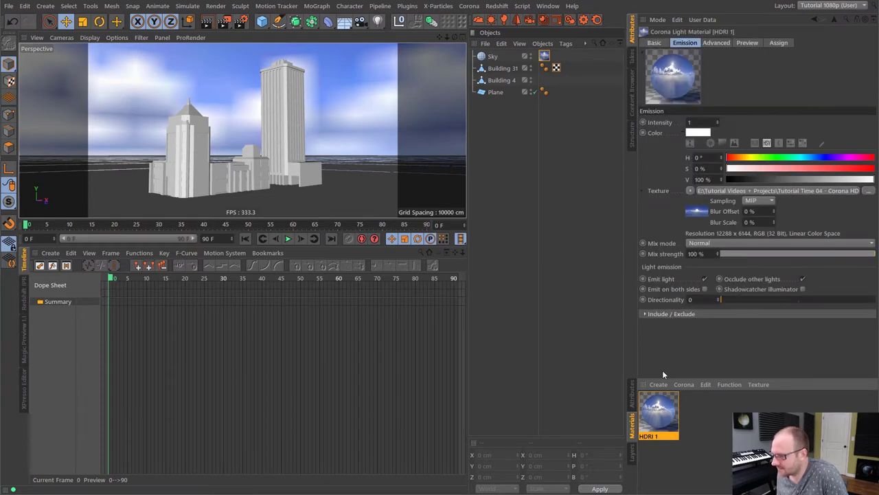
{"action": "left_click", "coordinate": [662, 472]}
Set the HDRI 1 material's viewport preview size to 1024x1024.
{"action": "left_click", "coordinate": [656, 419]}
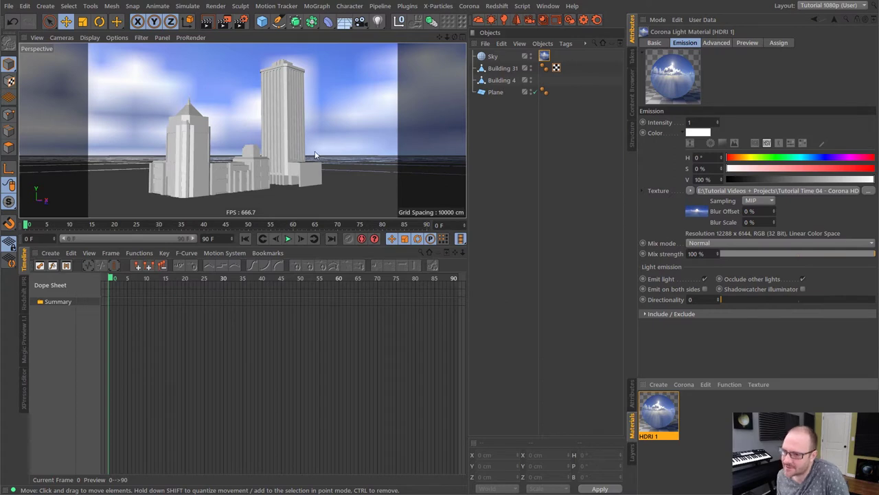
{"action": "left_click", "coordinate": [742, 398]}
{"action": "left_click", "coordinate": [659, 412]}
{"action": "left_click", "coordinate": [776, 42]}
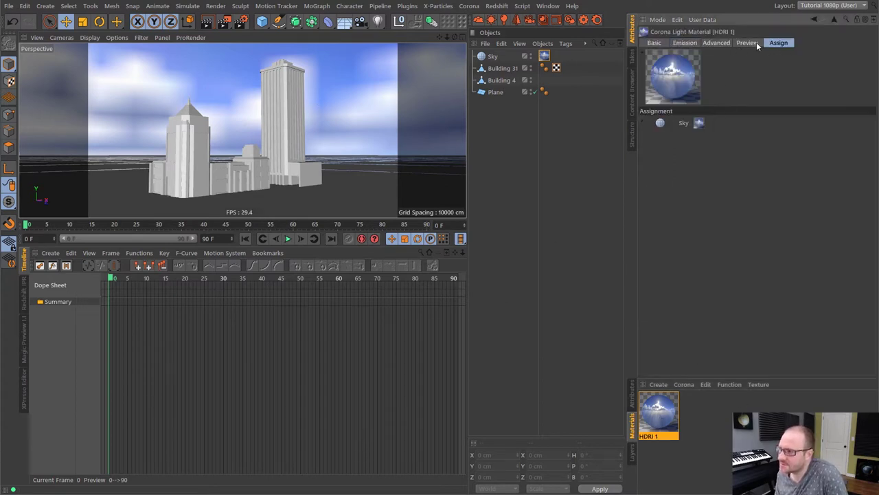
{"action": "left_click", "coordinate": [747, 43]}
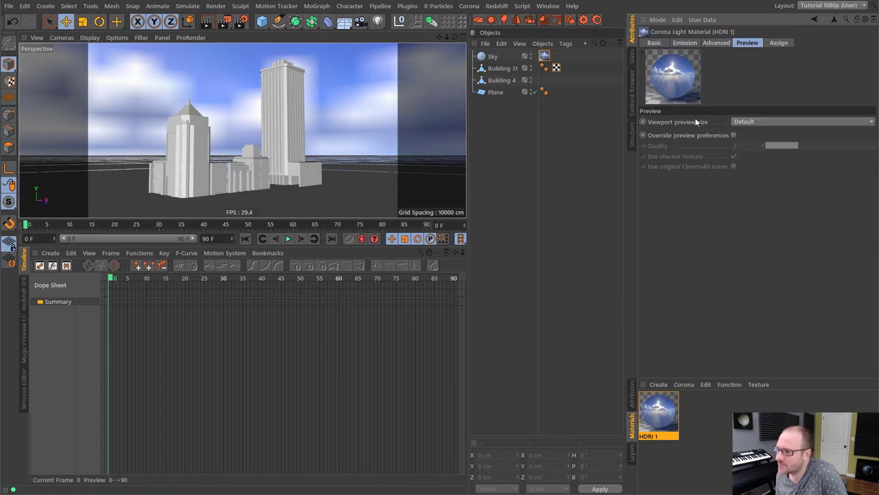
{"action": "left_click", "coordinate": [762, 121]}
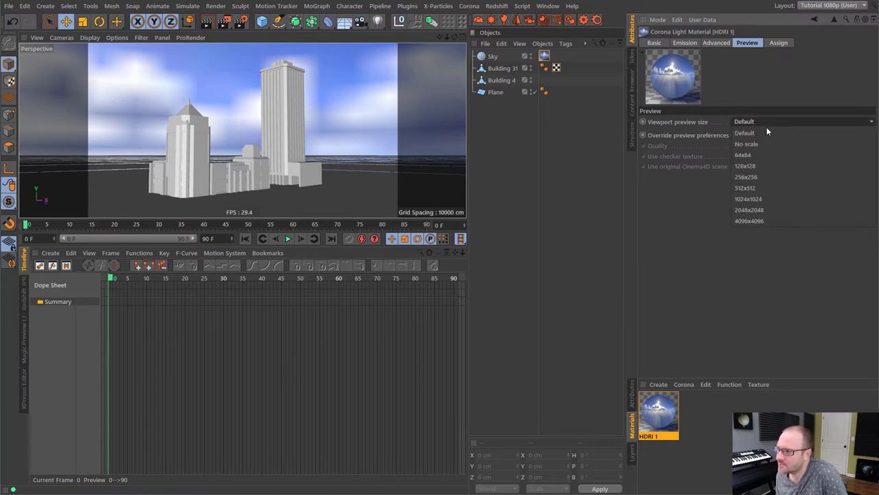
{"action": "left_click", "coordinate": [774, 199]}
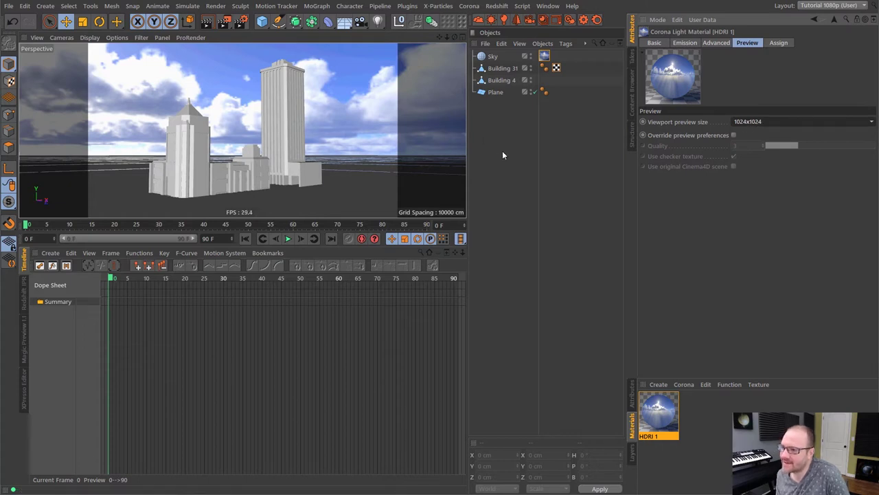
Start Corona interactive rendering, place its frame buffer below the viewport, and aim the view at the buildings against the sun.
{"action": "mouse_move", "coordinate": [263, 170]}
{"action": "left_mouse_down", "text": "alt"}
{"action": "mouse_move", "coordinate": [219, 171]}
{"action": "mouse_move", "coordinate": [254, 171]}
{"action": "left_mouse_up", "text": "alt"}
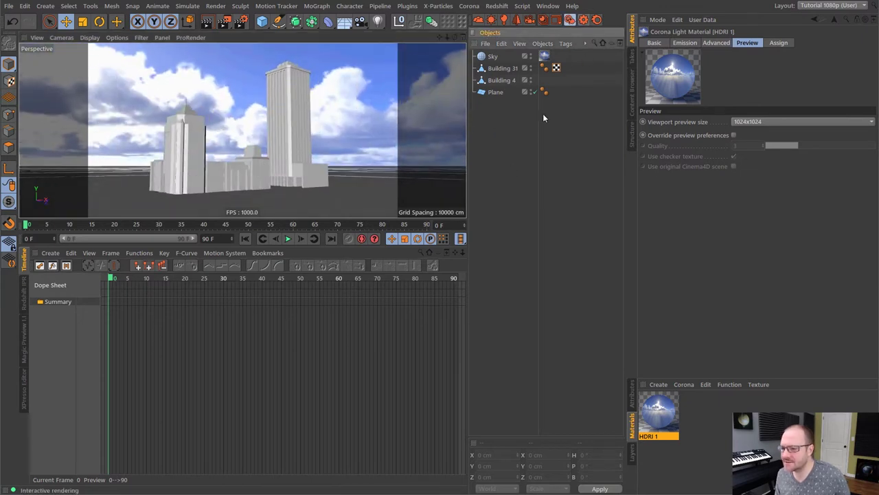
{"action": "key", "text": "shift+r"}
{"action": "left_click_drag", "start_coordinate": [296, 96], "coordinate": [314, 231]}
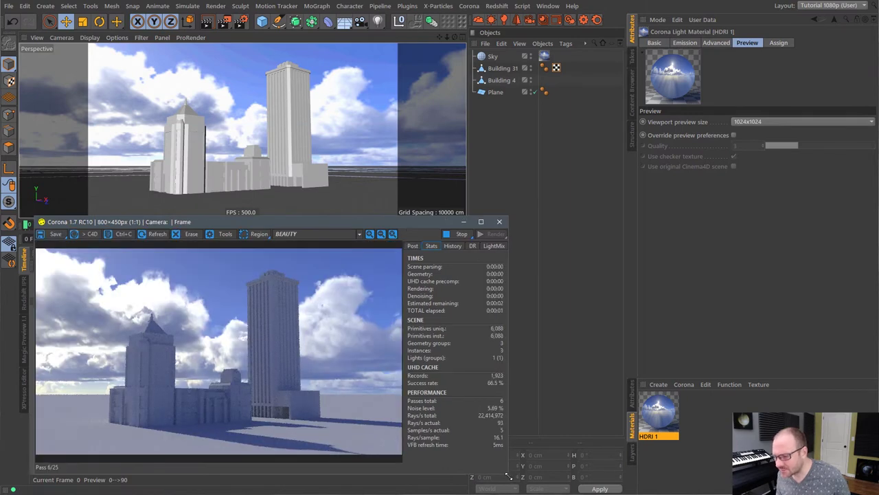
{"action": "left_click_drag", "start_coordinate": [343, 221], "coordinate": [334, 227]}
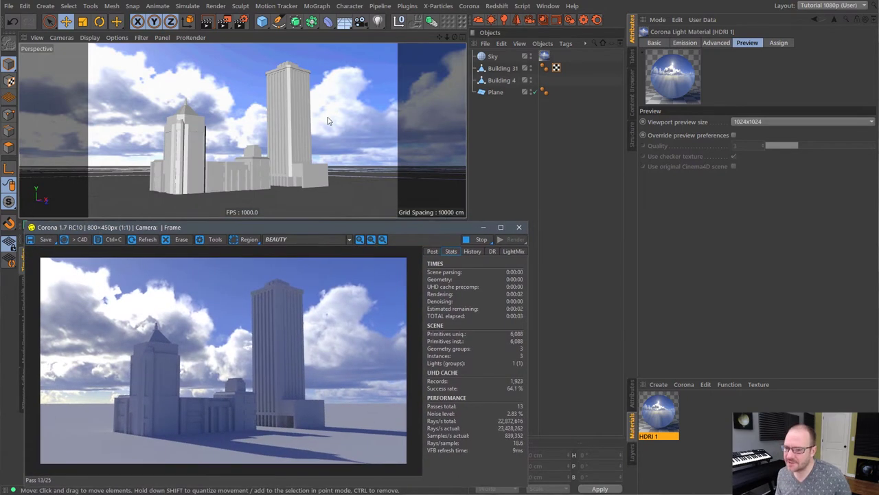
{"action": "left_click_drag", "start_coordinate": [245, 169], "coordinate": [282, 180], "text": "alt"}
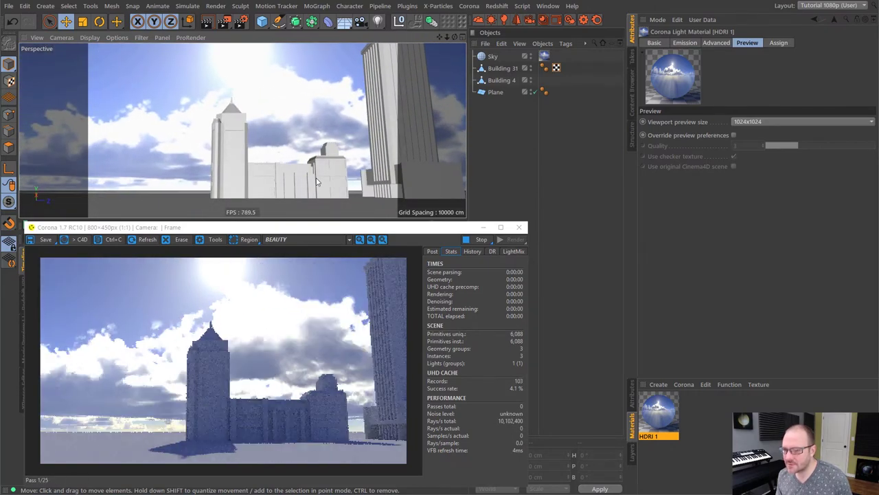
Enable Bloom and Glare in the render's post-processing and set the bloom intensity to 20.
{"action": "left_click", "coordinate": [432, 251]}
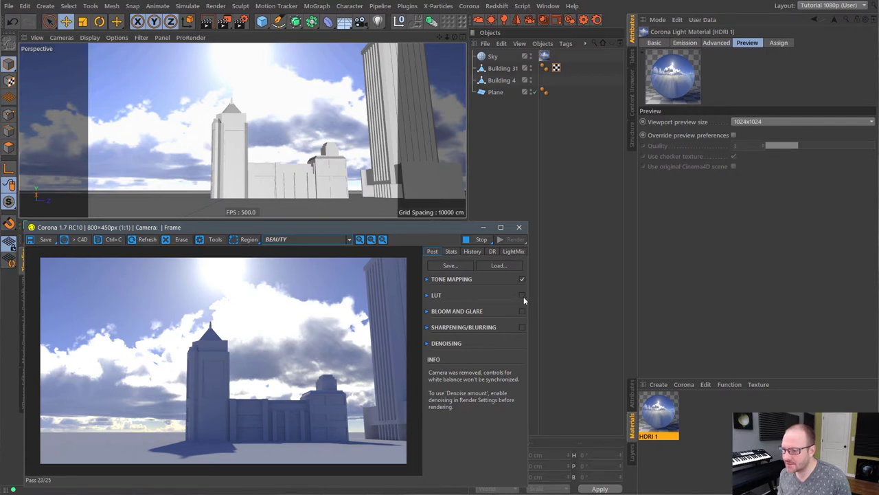
{"action": "left_click", "coordinate": [428, 279]}
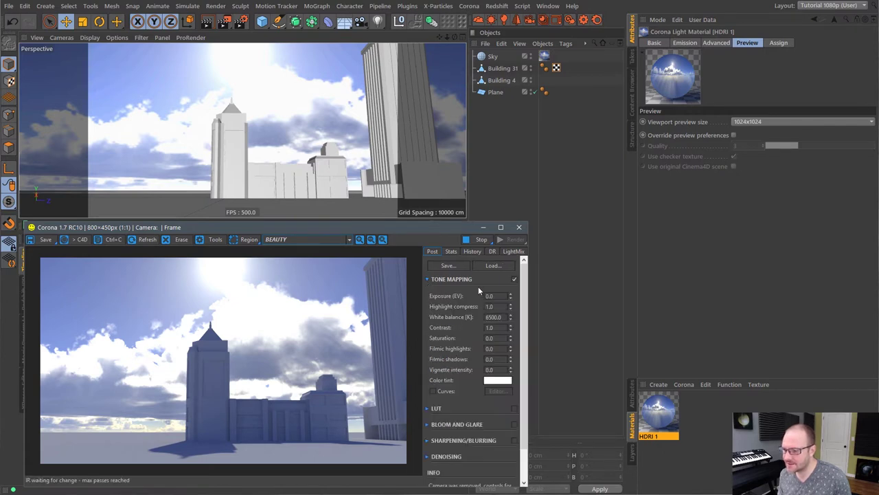
{"action": "left_click", "coordinate": [428, 279]}
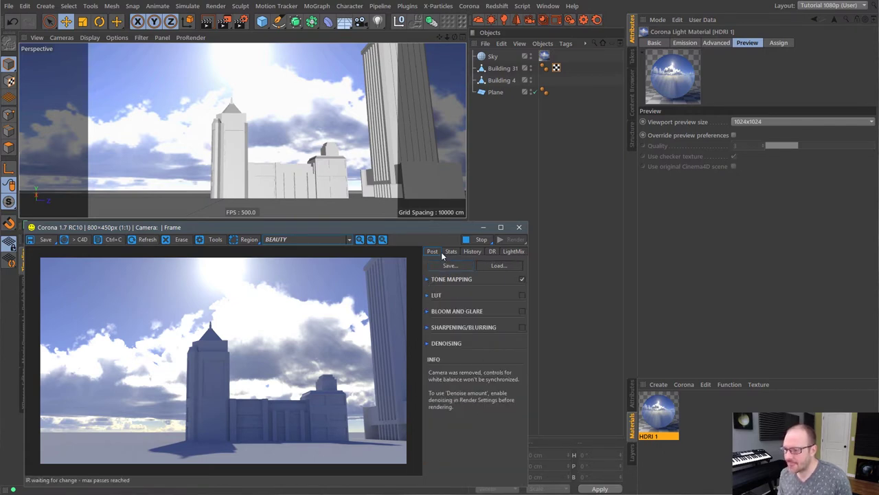
{"action": "left_click", "coordinate": [522, 327]}
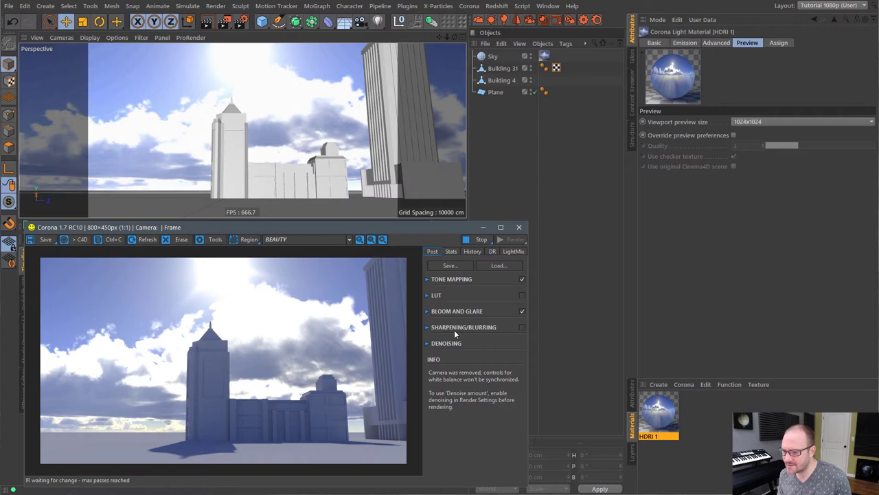
{"action": "left_click", "coordinate": [426, 311]}
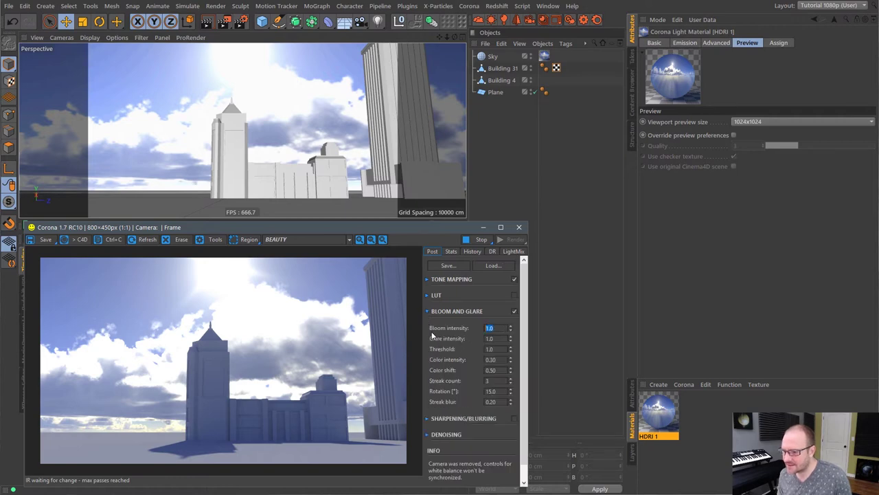
{"action": "type", "text": "20"}
{"action": "key", "text": "Return"}
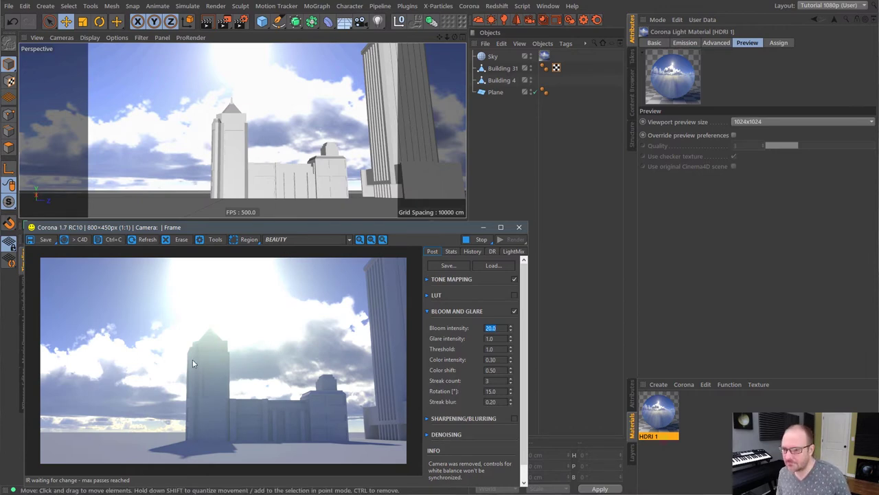
Orbit to a view of both buildings against the cloudy sky, add a camera there and set its focal length to 20 mm.
{"action": "left_click_drag", "start_coordinate": [230, 121], "coordinate": [278, 145], "text": "alt"}
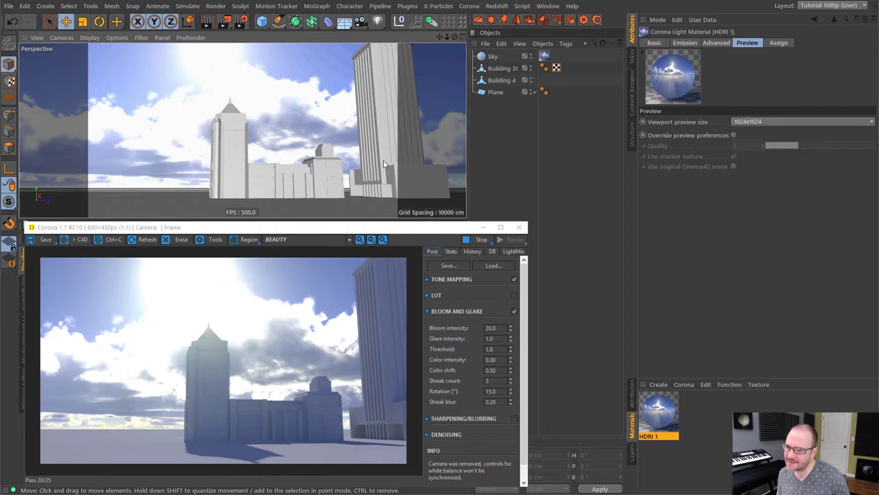
{"action": "left_click_drag", "start_coordinate": [385, 165], "coordinate": [316, 164], "text": "alt"}
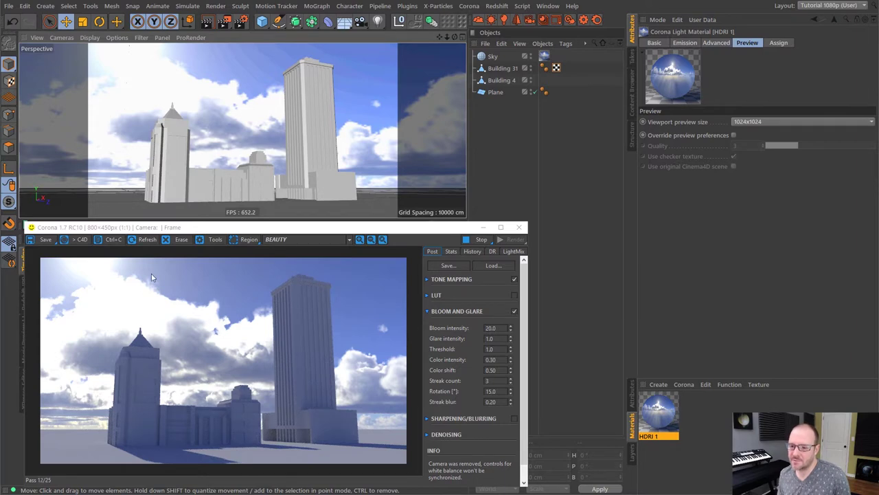
{"action": "left_click", "coordinate": [365, 23]}
{"action": "left_click", "coordinate": [386, 32]}
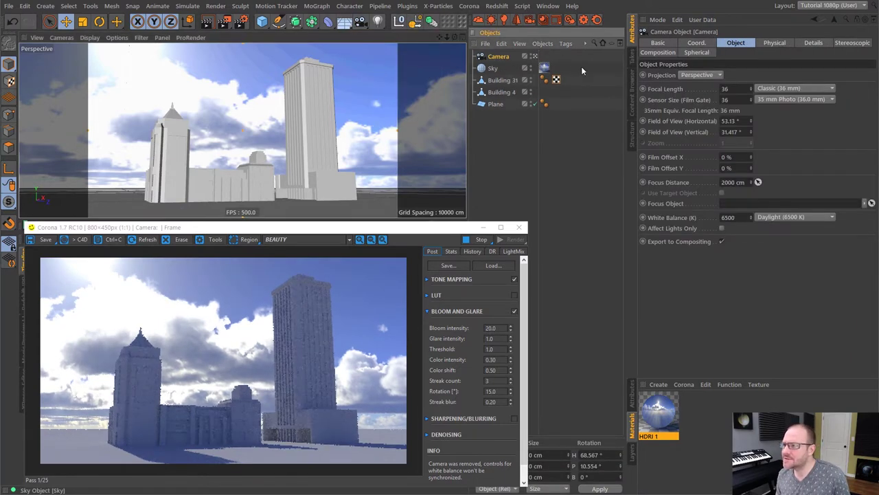
{"action": "left_click", "coordinate": [651, 99]}
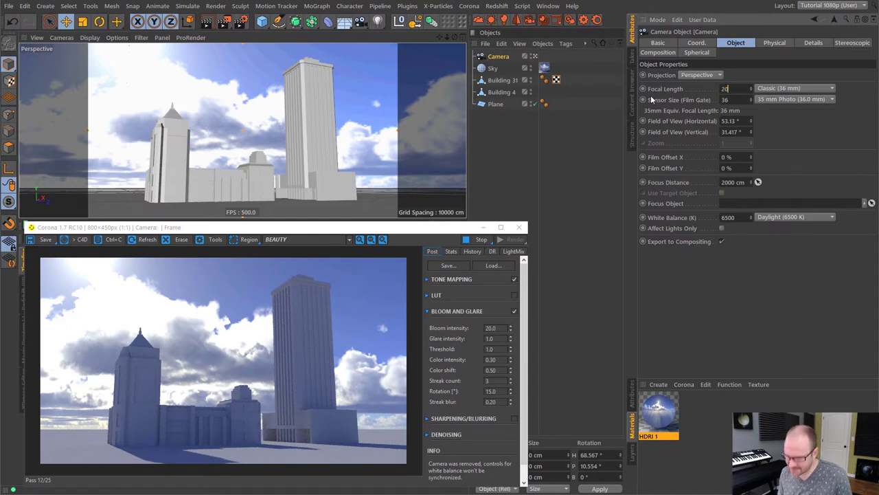
{"action": "type", "text": "20"}
{"action": "key", "text": "Return"}
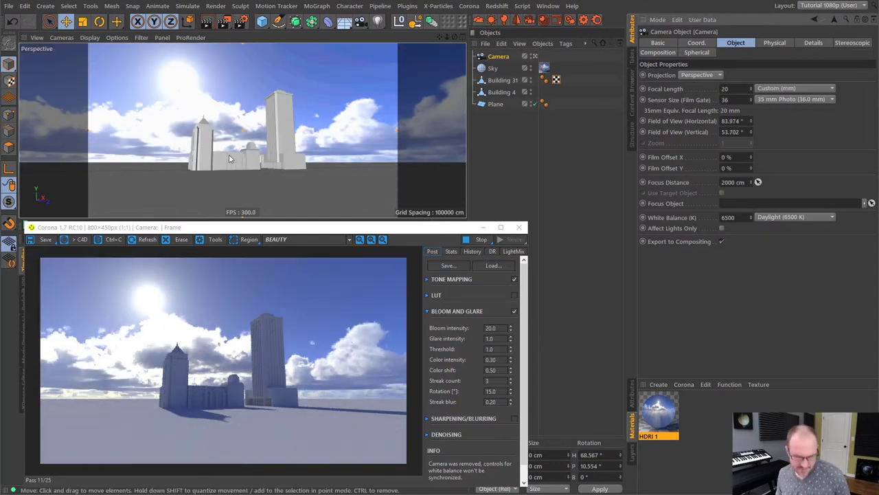
Frame the buildings closer with the sun above them, and set the render's exposure to -1 EV and bloom intensity to 5.
{"action": "scroll", "coordinate": [237, 156], "scroll_direction": "up", "scroll_amount": 4}
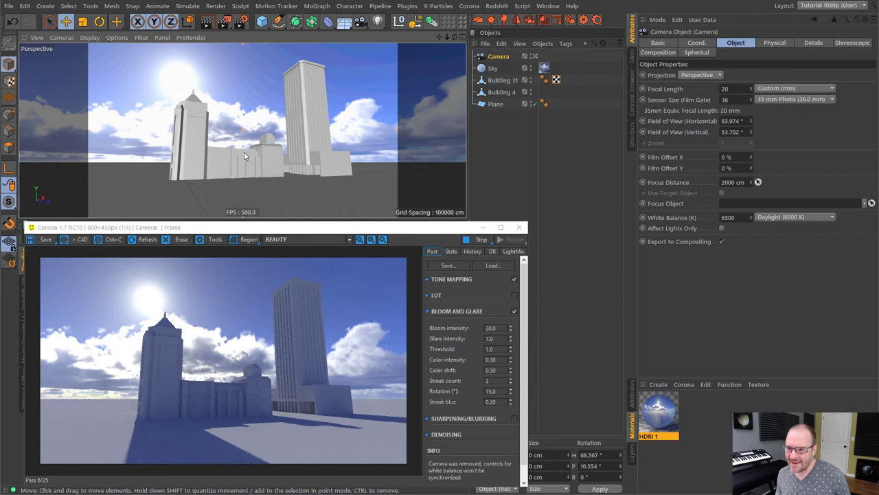
{"action": "left_click_drag", "start_coordinate": [230, 168], "coordinate": [248, 170], "text": "alt"}
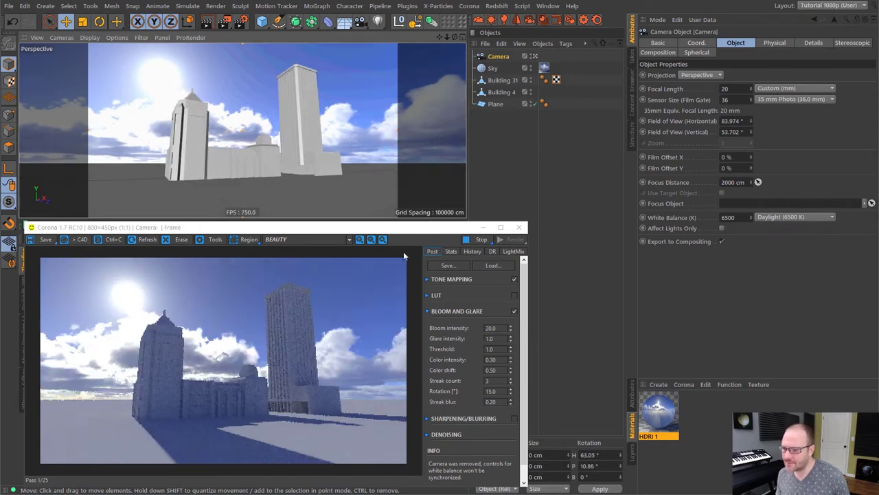
{"action": "left_click", "coordinate": [453, 279]}
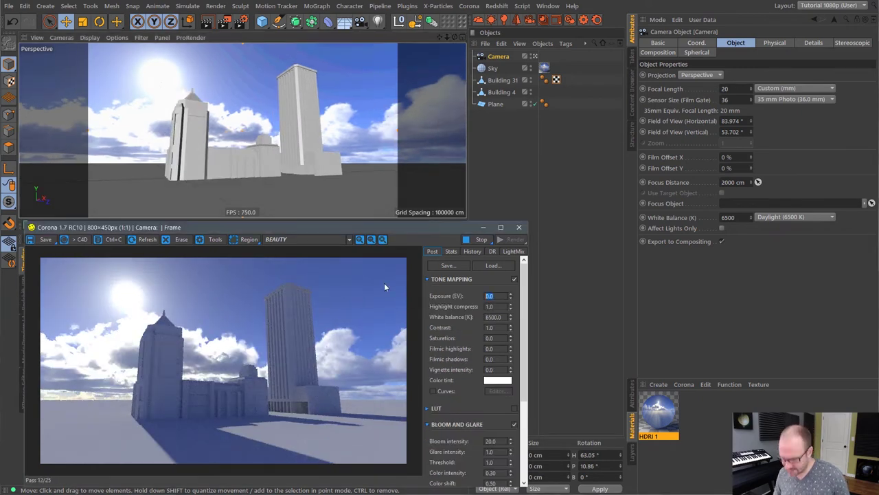
{"action": "type", "text": "-1"}
{"action": "key", "text": "Return"}
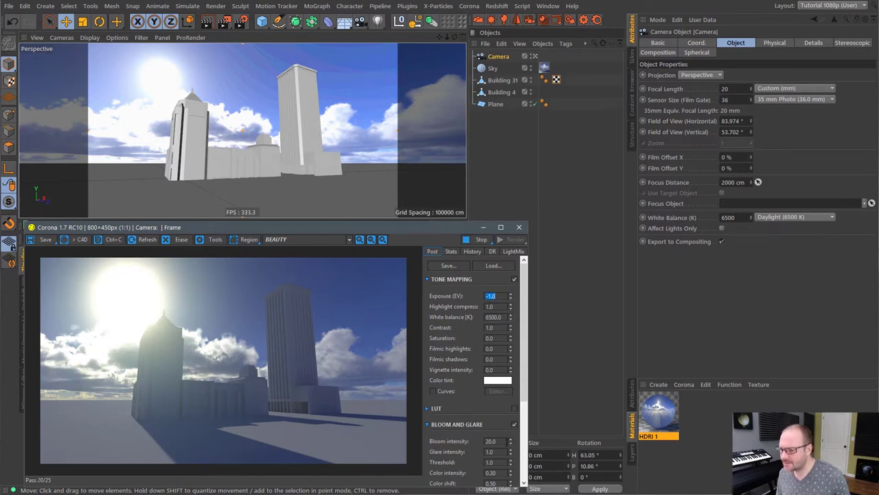
{"action": "left_click", "coordinate": [490, 441]}
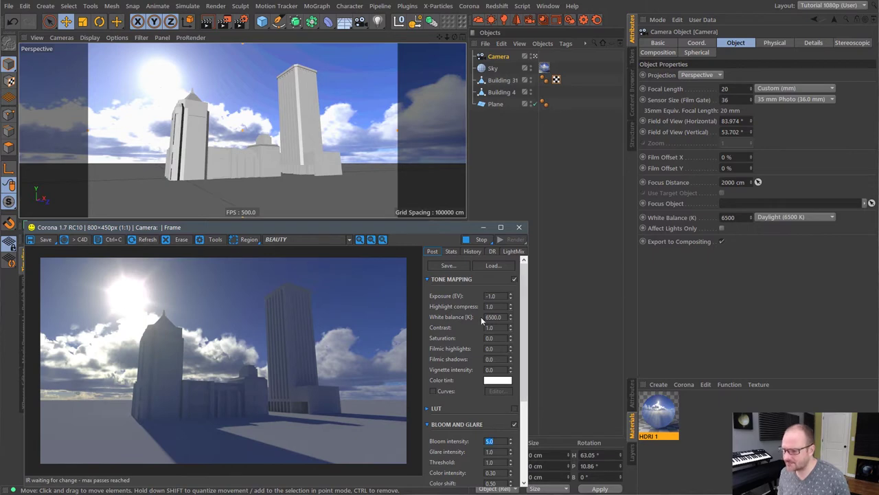
Enable the LUT in the render's post-processing and choose the Adanmq_Advantix_200 profile.
{"action": "left_click", "coordinate": [428, 409]}
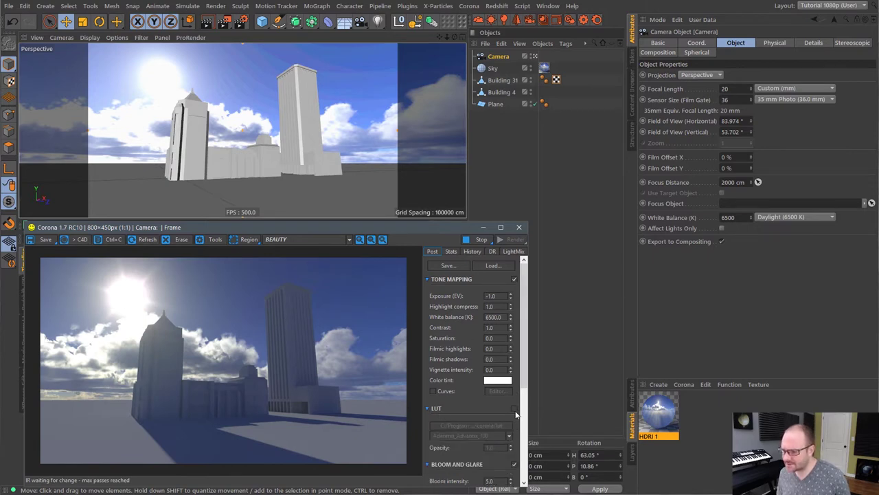
{"action": "left_click", "coordinate": [515, 409]}
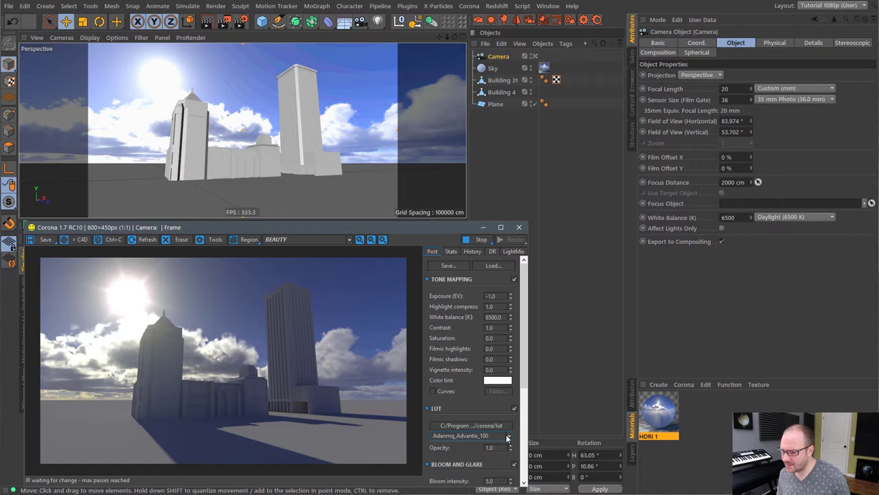
{"action": "left_click", "coordinate": [471, 435]}
{"action": "left_click", "coordinate": [460, 455]}
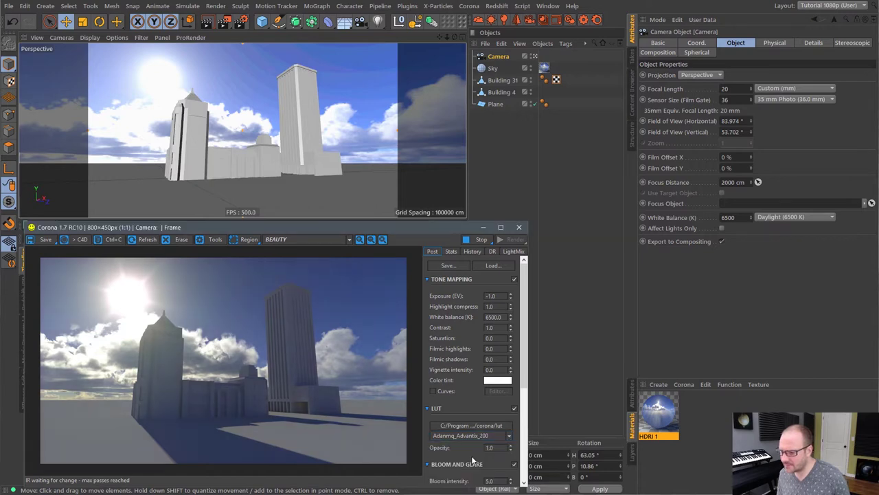
Try the Adanmq Agfa Vista_100 LUT profile on the render.
{"action": "left_click", "coordinate": [500, 436]}
{"action": "left_click", "coordinate": [461, 489]}
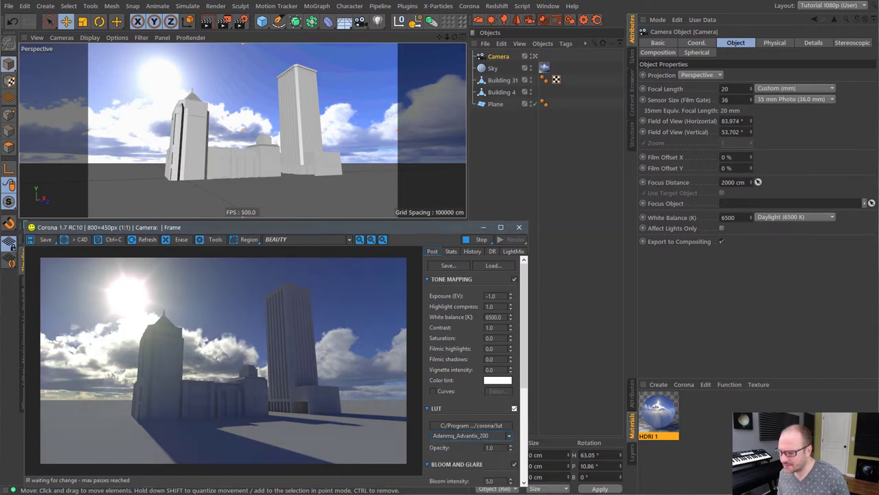
{"action": "scroll", "coordinate": [525, 390], "scroll_direction": "down", "scroll_amount": 3}
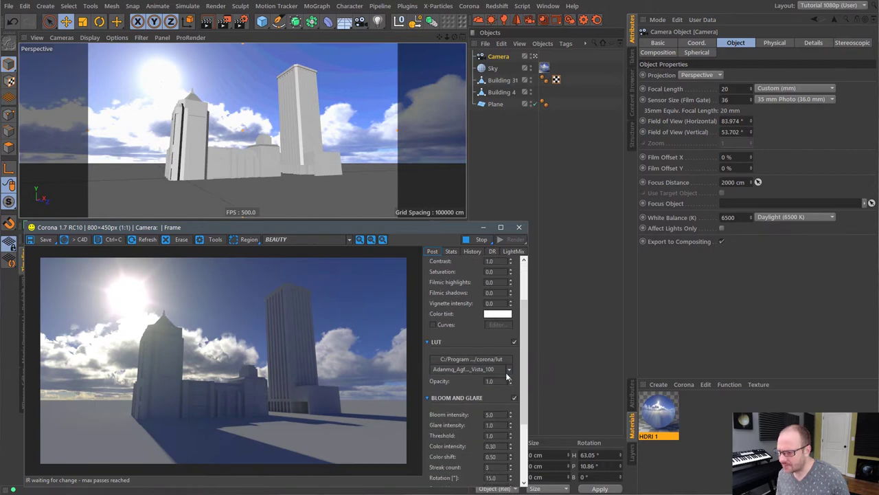
{"action": "left_click", "coordinate": [471, 369]}
{"action": "left_click", "coordinate": [476, 481]}
{"action": "scroll", "coordinate": [492, 455], "scroll_direction": "down", "scroll_amount": 1}
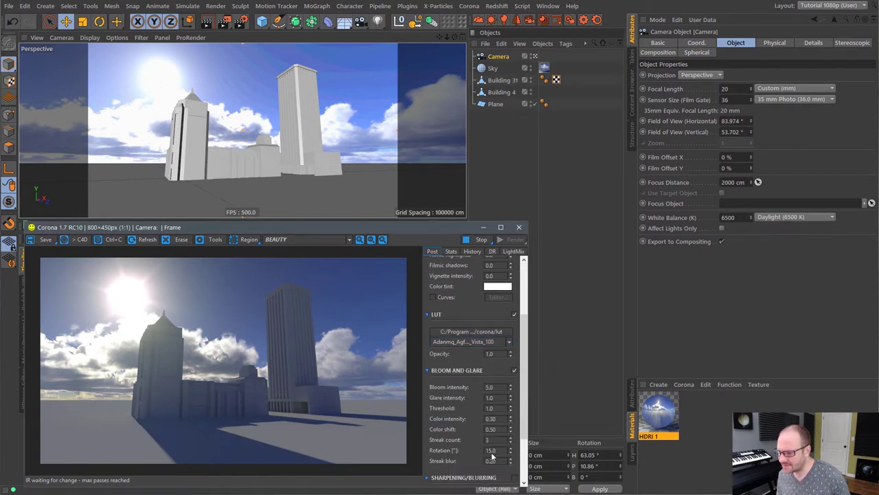
Switch the render's LUT to the Adanmq Canon profile ending in SC_S315_n1.
{"action": "left_click", "coordinate": [481, 341]}
{"action": "left_click", "coordinate": [521, 371]}
{"action": "scroll", "coordinate": [521, 371], "scroll_direction": "down", "scroll_amount": 2}
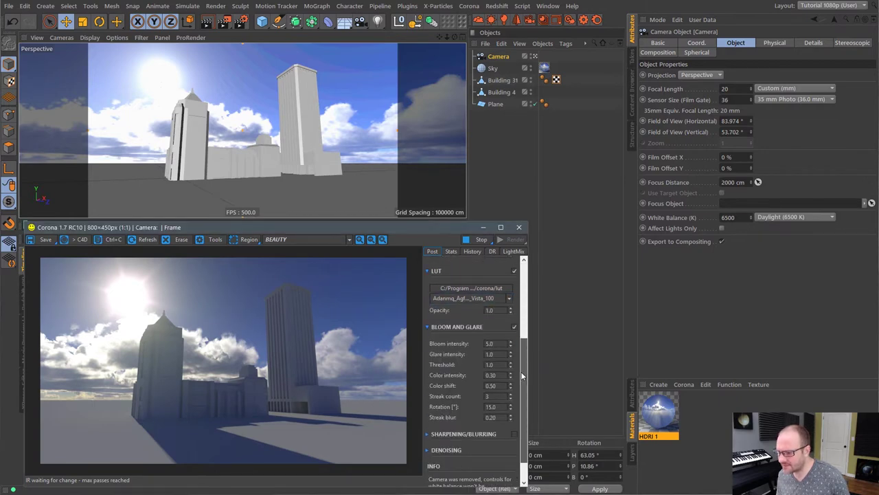
{"action": "left_click", "coordinate": [481, 299]}
{"action": "left_click", "coordinate": [467, 443]}
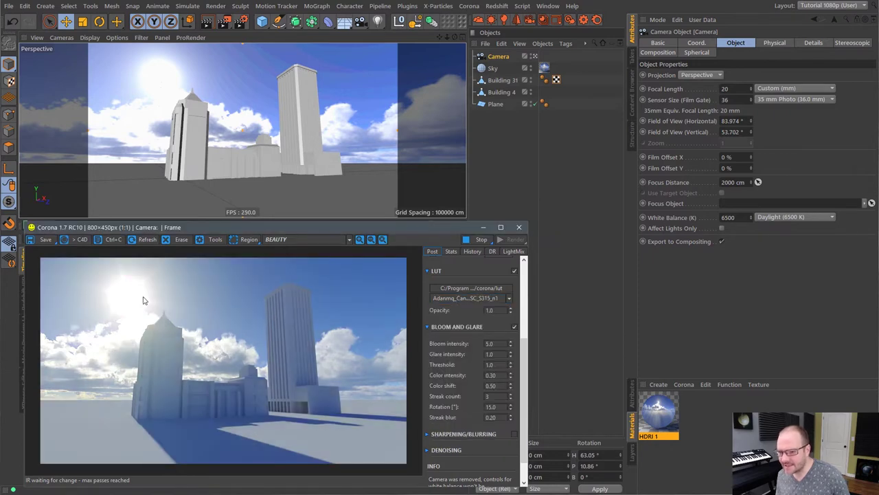
Duplicate the HDRI 1 material and rename the copy HDRI 2.
{"action": "left_click_drag", "start_coordinate": [256, 156], "coordinate": [259, 182], "text": "alt"}
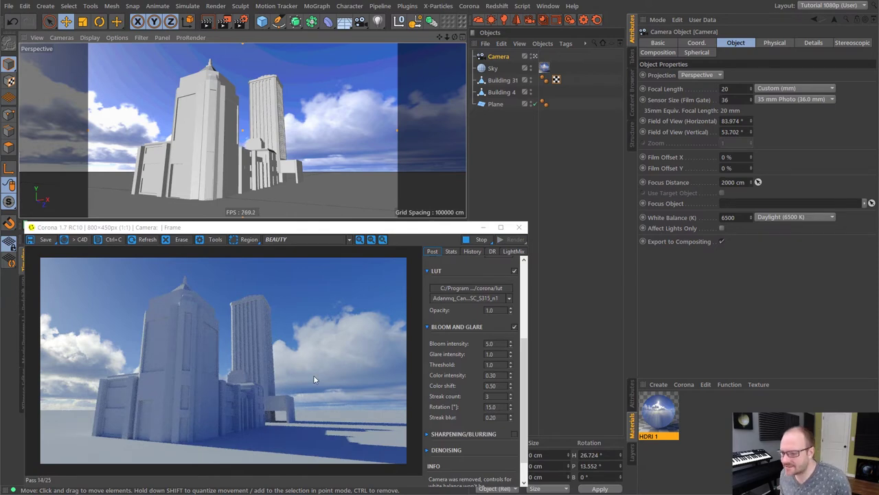
{"action": "left_click", "coordinate": [668, 413]}
{"action": "left_click_drag", "start_coordinate": [660, 414], "coordinate": [701, 412], "text": "ctrl"}
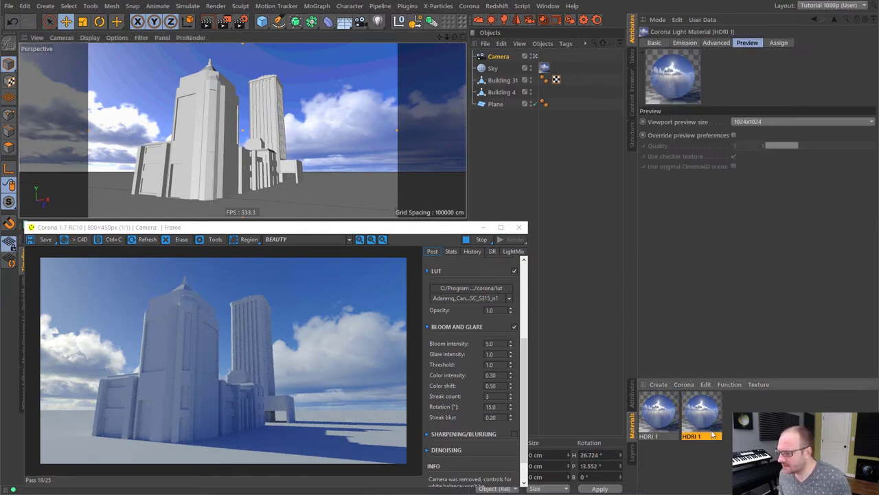
{"action": "key", "text": "BackSpace"}
{"action": "type", "text": "2"}
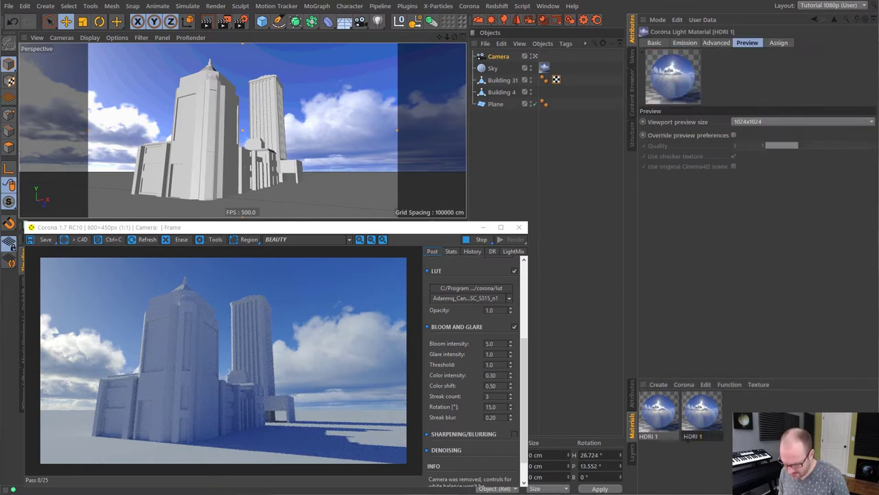
{"action": "key", "text": "Return"}
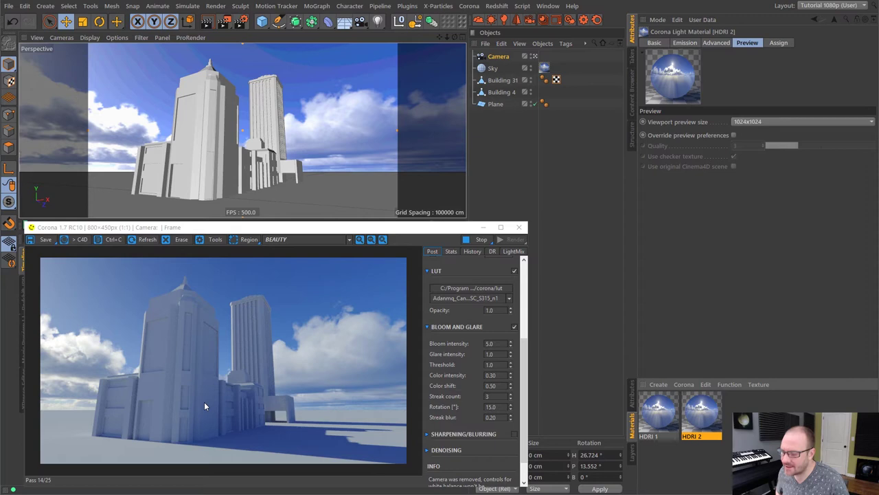
Load 41 Cold Morning.exr as the HDRI 2 material's emission texture and use the material on the Sky object.
{"action": "left_click", "coordinate": [701, 405]}
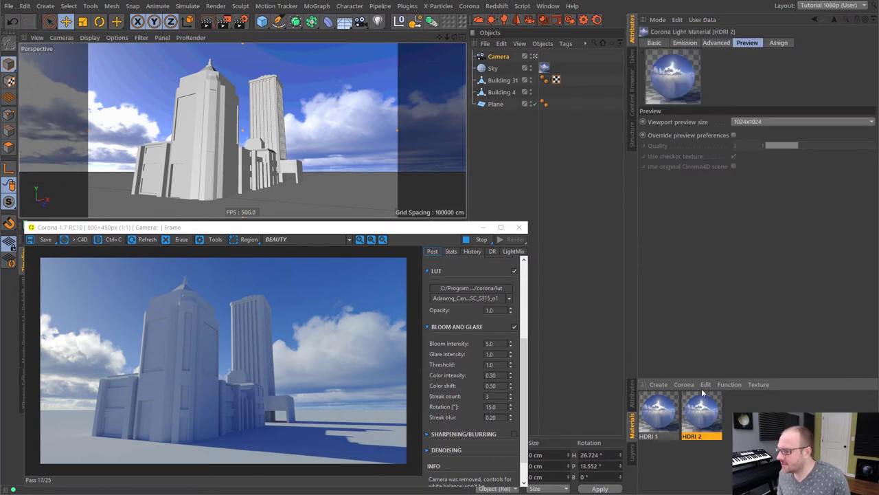
{"action": "left_click", "coordinate": [686, 43]}
{"action": "left_click", "coordinate": [869, 190]}
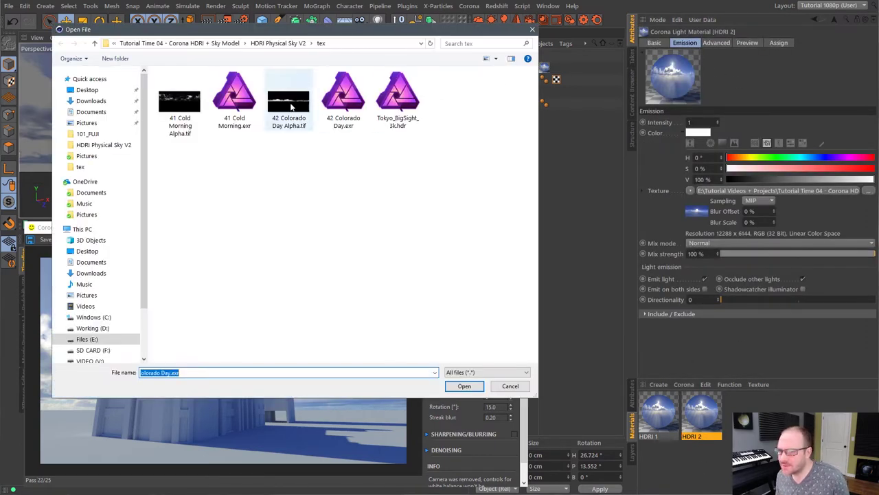
{"action": "double_click", "coordinate": [239, 101]}
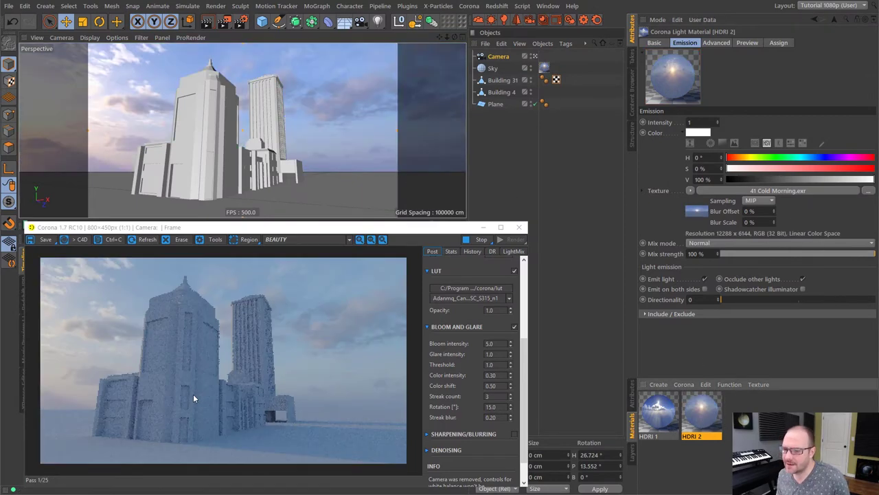
Add a sphere with a radius of 20000 cm around the buildings.
{"action": "mouse_move", "coordinate": [232, 167]}
{"action": "left_mouse_down", "text": "alt"}
{"action": "mouse_move", "coordinate": [214, 177]}
{"action": "mouse_move", "coordinate": [229, 173]}
{"action": "left_mouse_up", "text": "alt"}
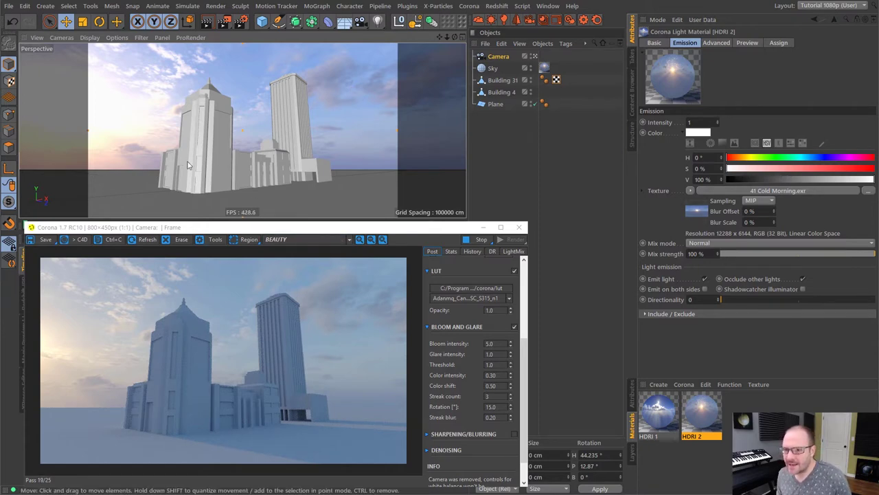
{"action": "left_click_drag", "start_coordinate": [217, 164], "coordinate": [289, 178], "text": "alt"}
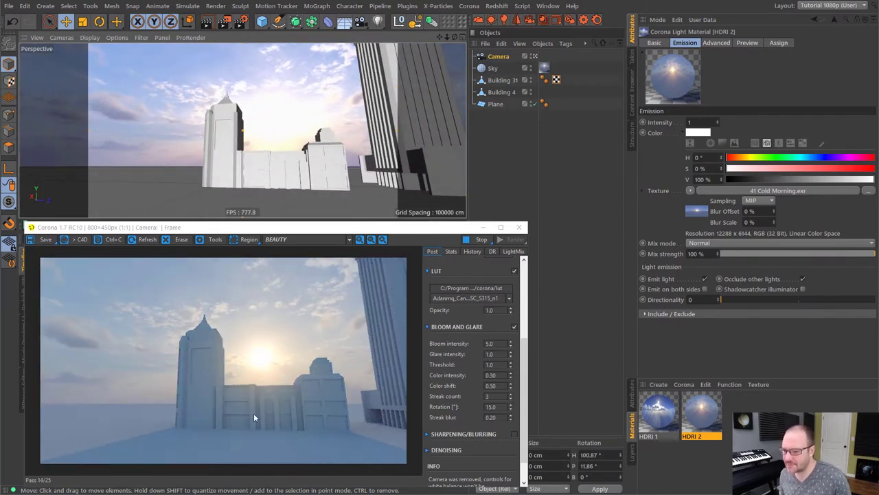
{"action": "right_click_drag", "start_coordinate": [300, 176], "coordinate": [277, 170], "text": "alt"}
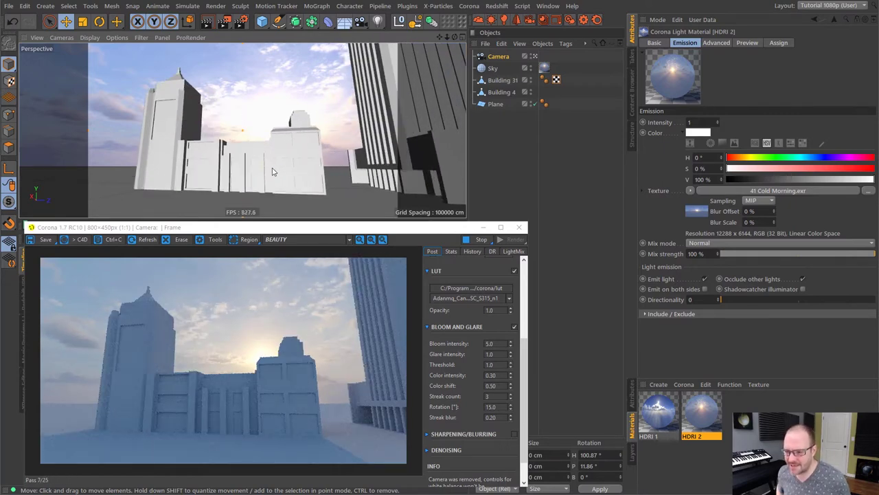
{"action": "left_click_drag", "start_coordinate": [286, 218], "coordinate": [260, 164], "text": "alt"}
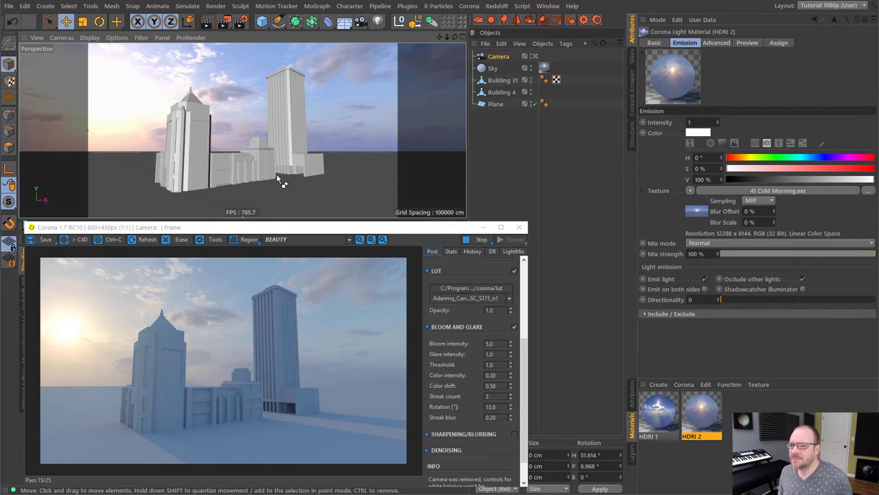
{"action": "left_click", "coordinate": [551, 144]}
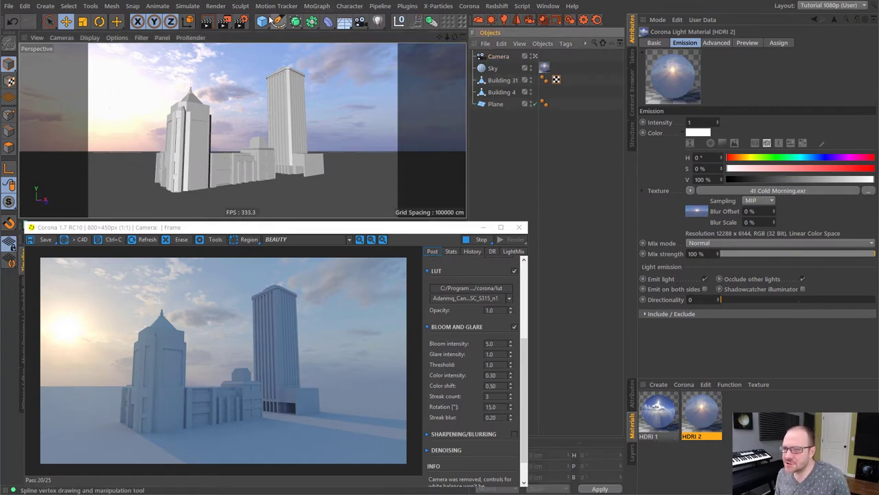
{"action": "left_click", "coordinate": [262, 21]}
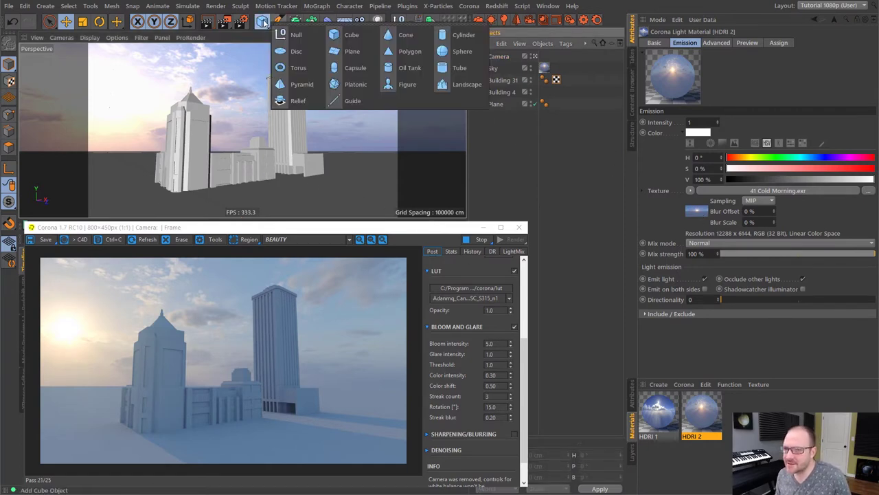
{"action": "left_click", "coordinate": [462, 52]}
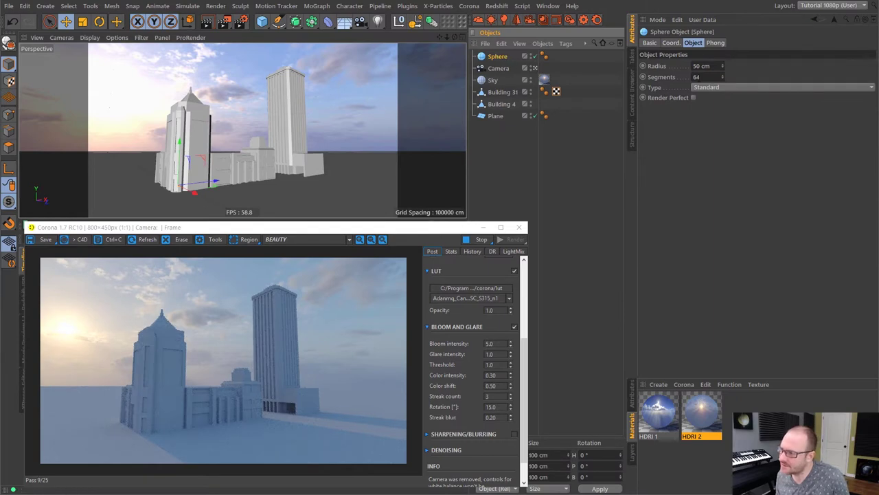
{"action": "key", "text": "Tab"}
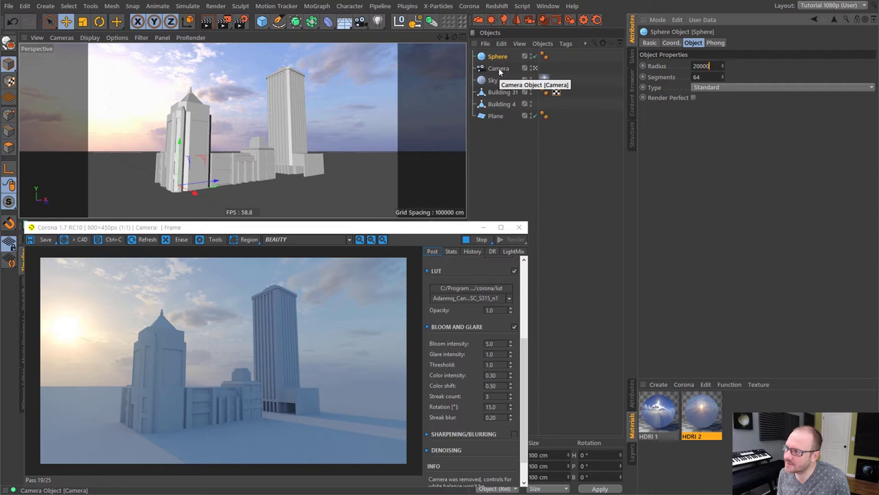
{"action": "key", "text": "Return"}
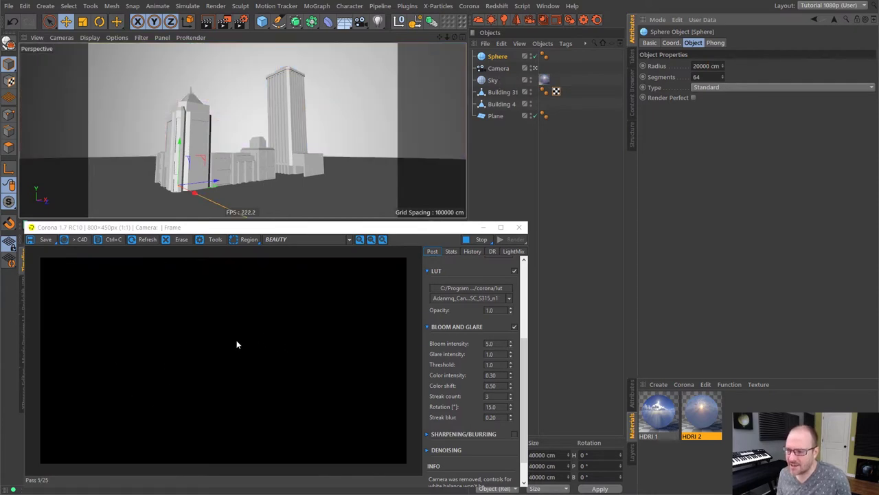
Create a Corona material and name it Fake Cloud Shadows.
{"action": "left_click", "coordinate": [684, 385]}
{"action": "left_click", "coordinate": [704, 400]}
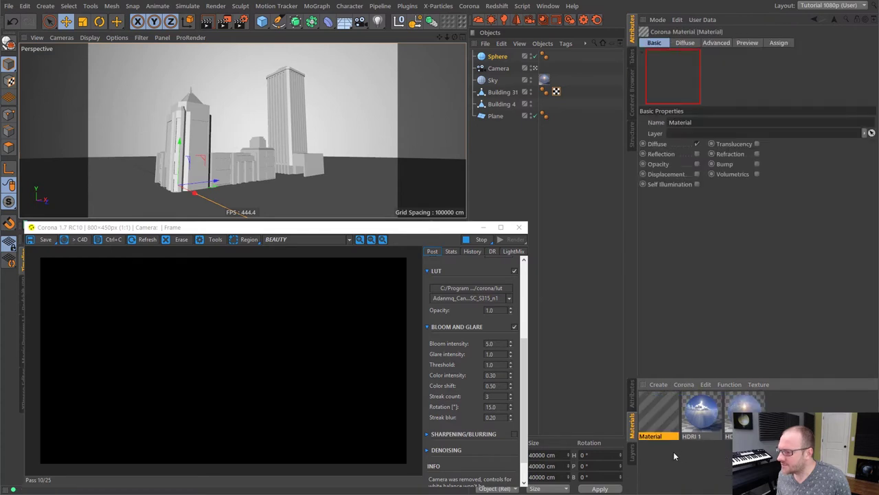
{"action": "double_click", "coordinate": [655, 436]}
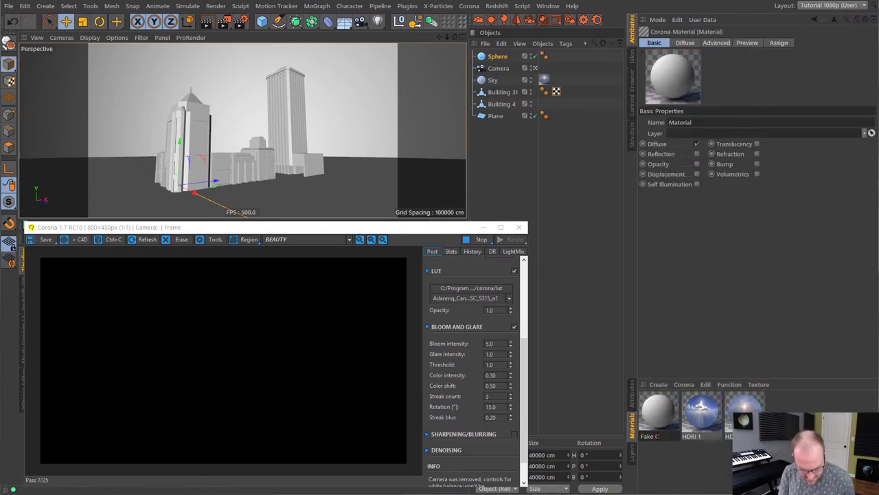
{"action": "type", "text": "Fake Cloud"}
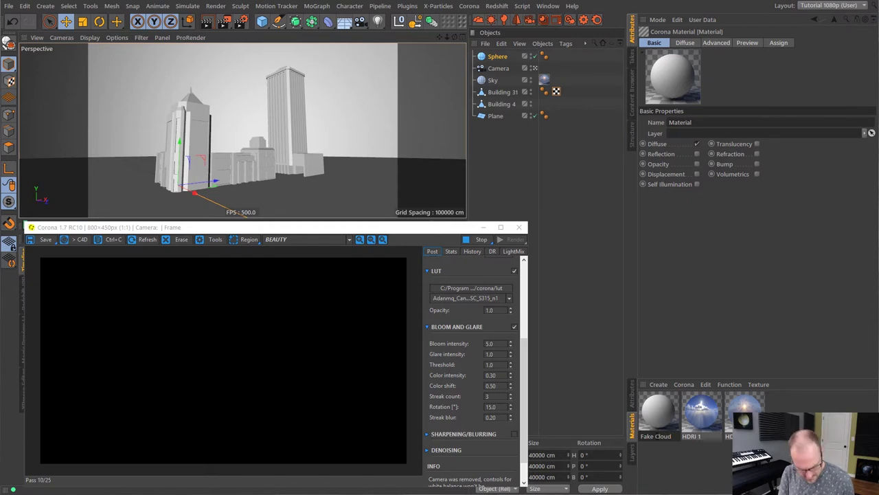
{"action": "type", "text": " Shadows"}
{"action": "key", "text": "Return"}
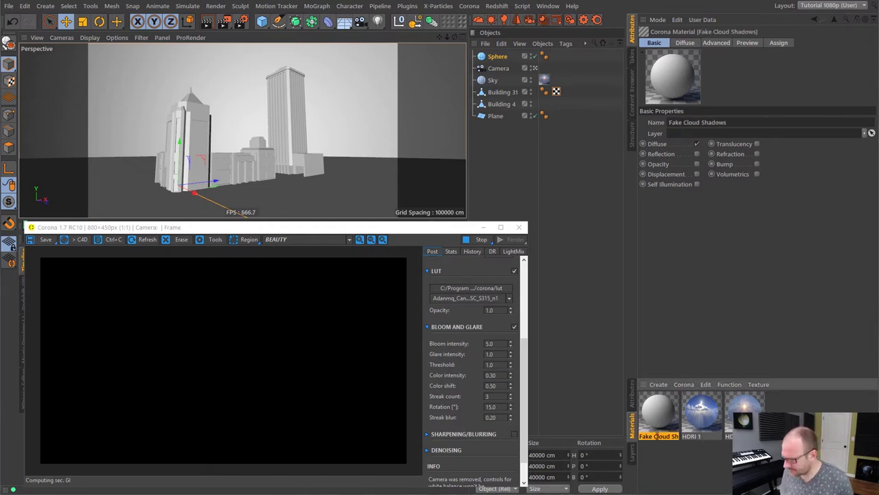
Enable opacity on the Fake Cloud Shadows material with 41 Cold Morning Alpha.tif as its texture, and apply the material to the Sphere.
{"action": "left_click", "coordinate": [697, 164]}
{"action": "left_click", "coordinate": [718, 44]}
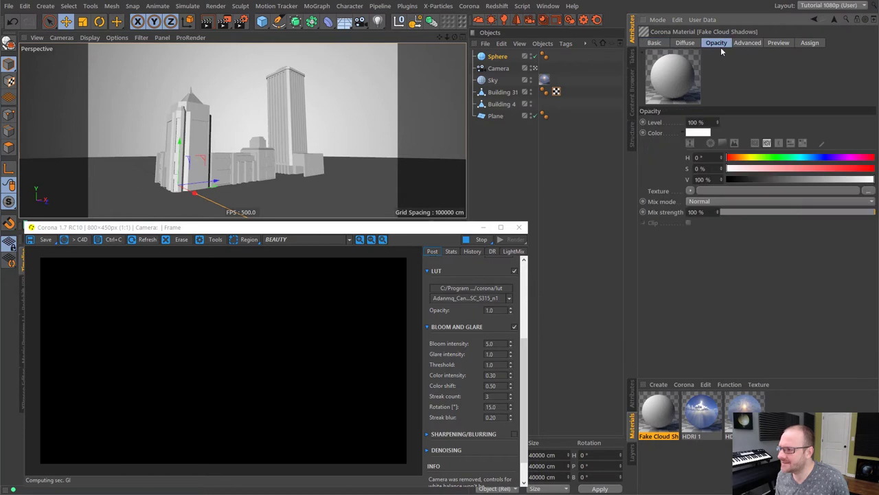
{"action": "left_click", "coordinate": [868, 191]}
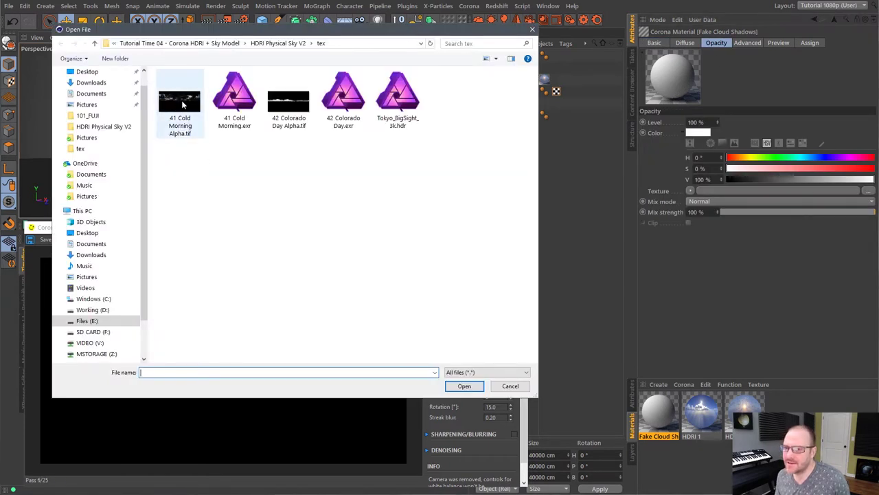
{"action": "double_click", "coordinate": [183, 103]}
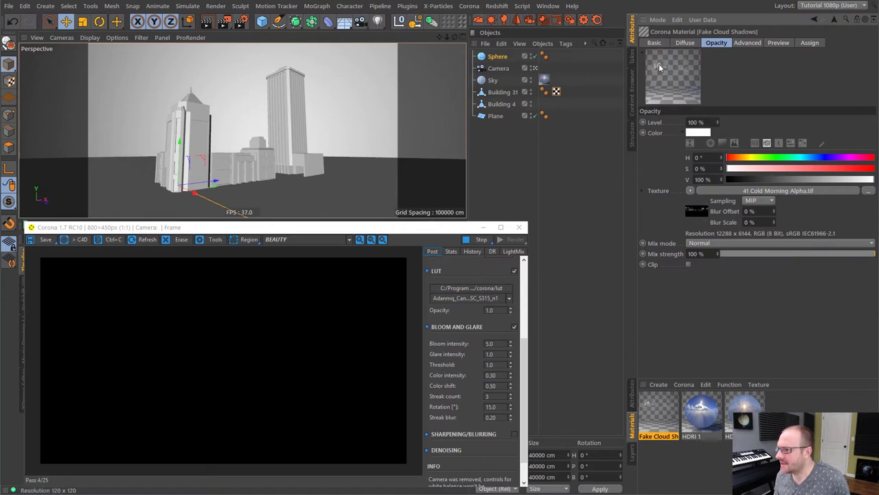
{"action": "left_click_drag", "start_coordinate": [662, 408], "coordinate": [555, 57]}
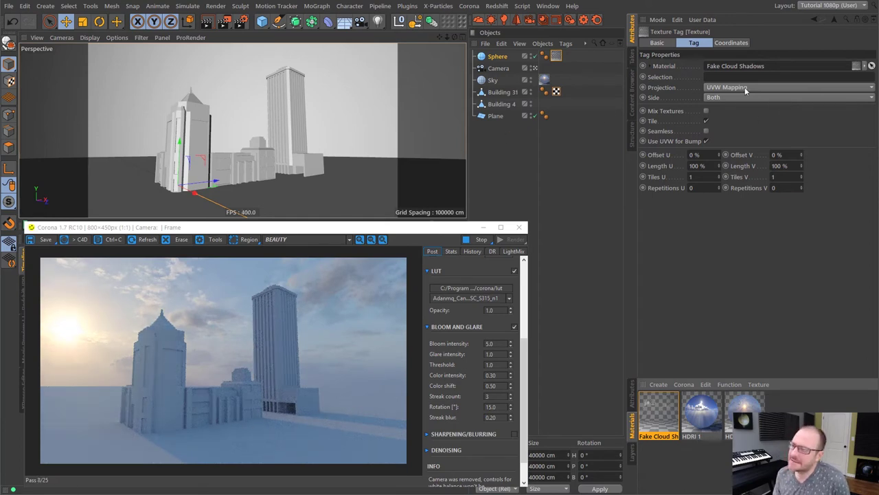
Lower the white point of the Fake Cloud Shadows opacity bitmap to 0.12.
{"action": "left_click", "coordinate": [659, 412]}
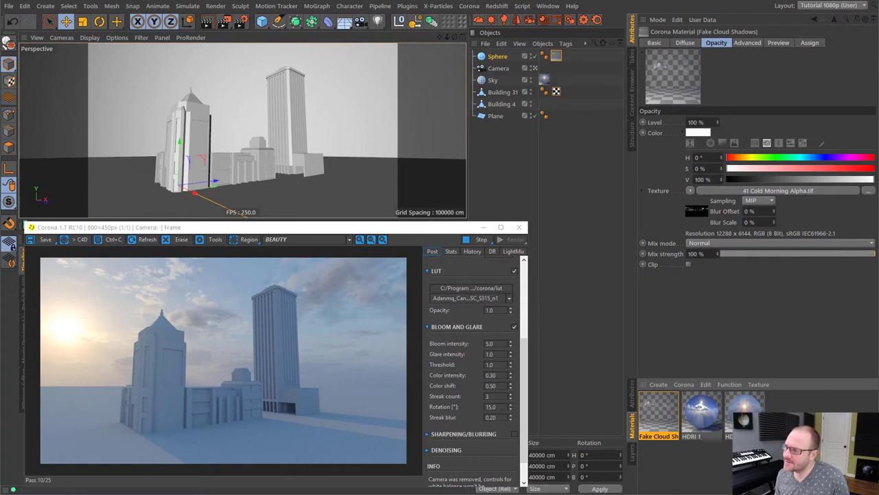
{"action": "left_click", "coordinate": [692, 213]}
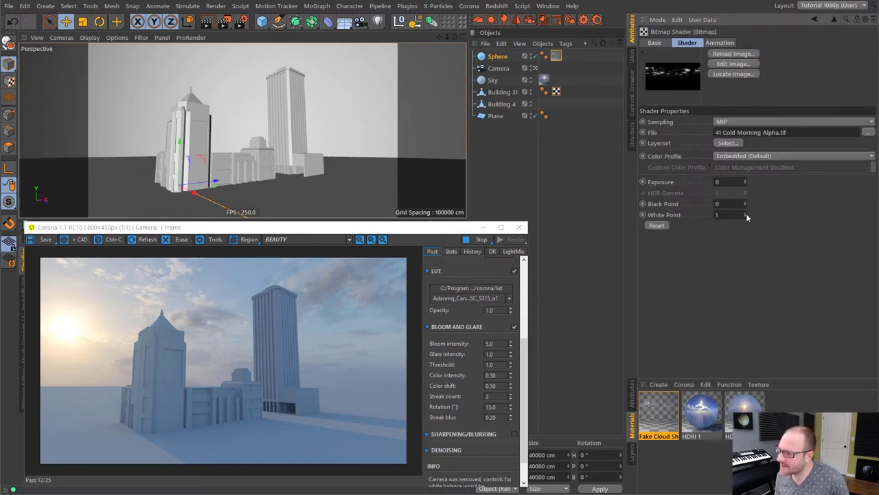
{"action": "key", "text": "Return"}
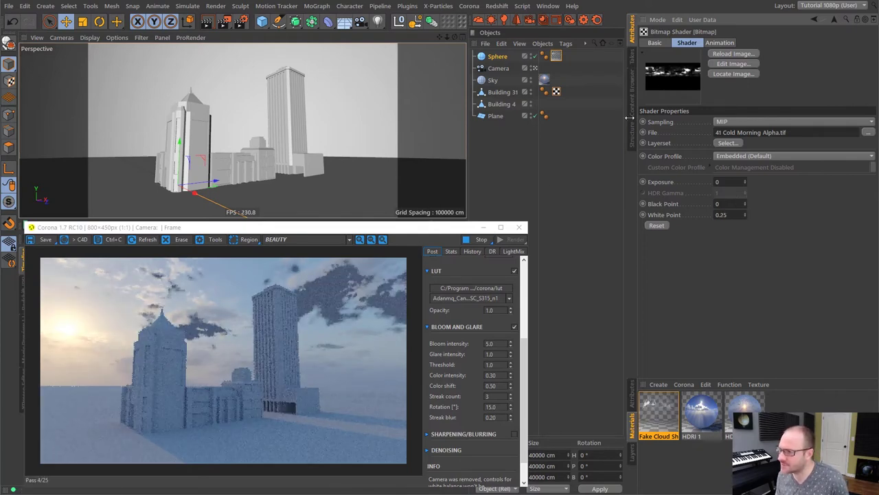
{"action": "left_click_drag", "start_coordinate": [745, 216], "coordinate": [746, 222]}
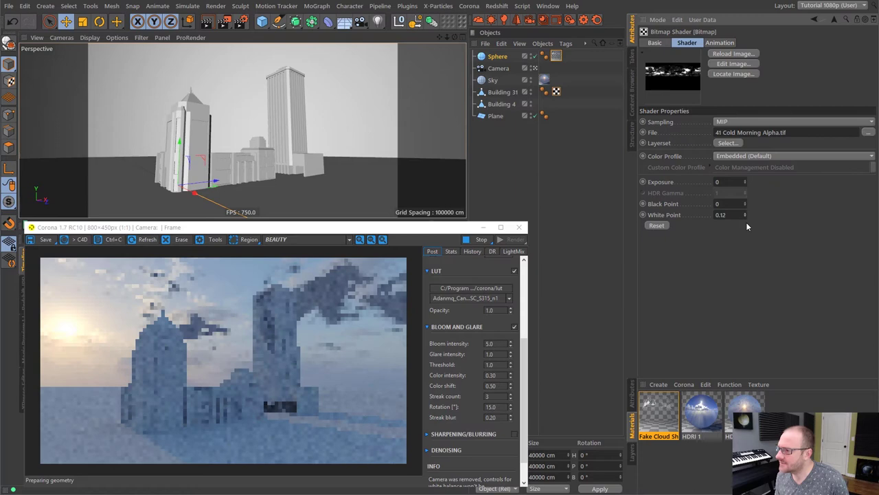
Examine the cloud alpha bitmap in an enlarged preview window and close the preview.
{"action": "right_click", "coordinate": [675, 71]}
{"action": "left_click", "coordinate": [694, 77]}
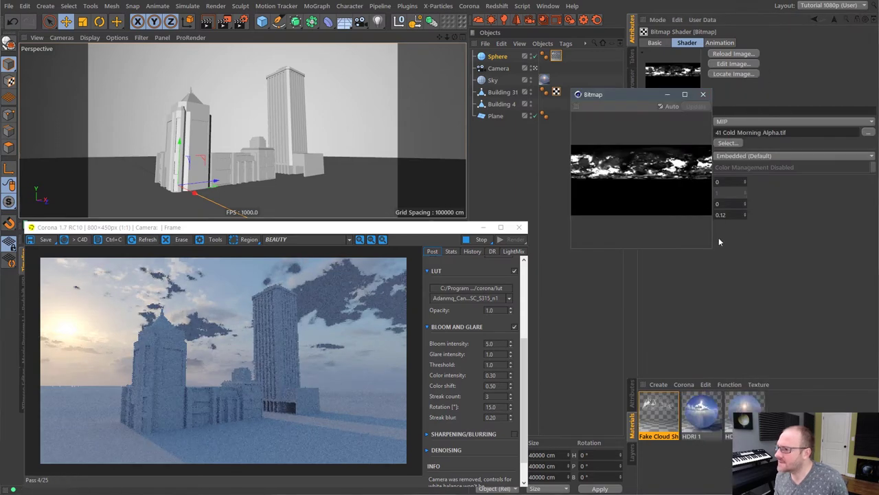
{"action": "left_click_drag", "start_coordinate": [711, 246], "coordinate": [814, 317]}
{"action": "left_click_drag", "start_coordinate": [653, 90], "coordinate": [554, 85]}
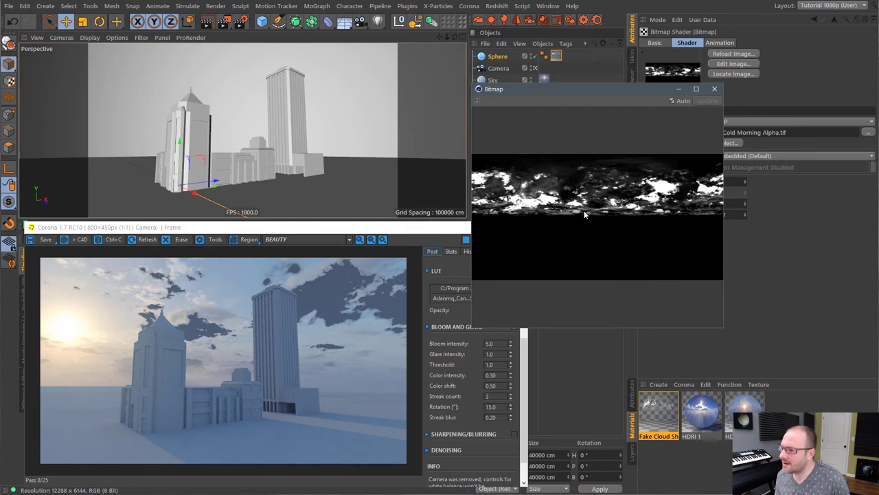
{"action": "left_click", "coordinate": [715, 89]}
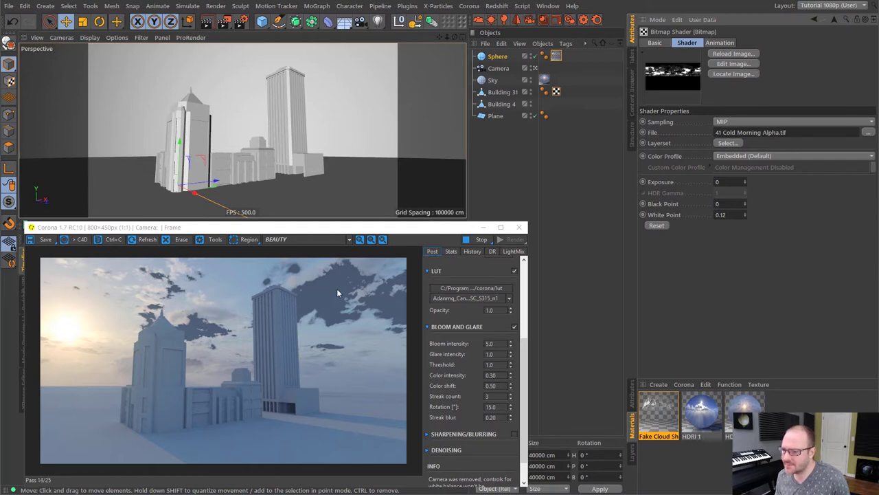
Set the opacity bitmap's white point to 0.1.
{"action": "left_click", "coordinate": [739, 215]}
{"action": "type", "text": ".1"}
{"action": "key", "text": "Return"}
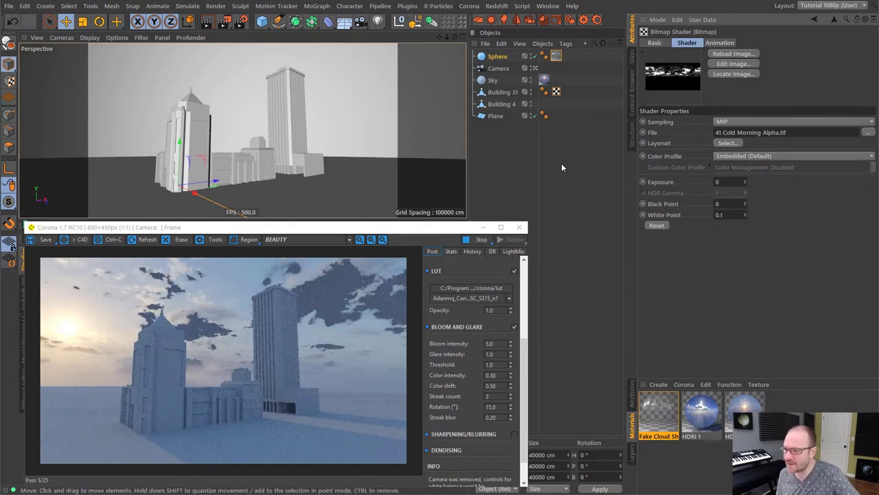
Increase the Sphere's radius to 25000 cm.
{"action": "left_click", "coordinate": [497, 57]}
{"action": "left_click", "coordinate": [698, 66]}
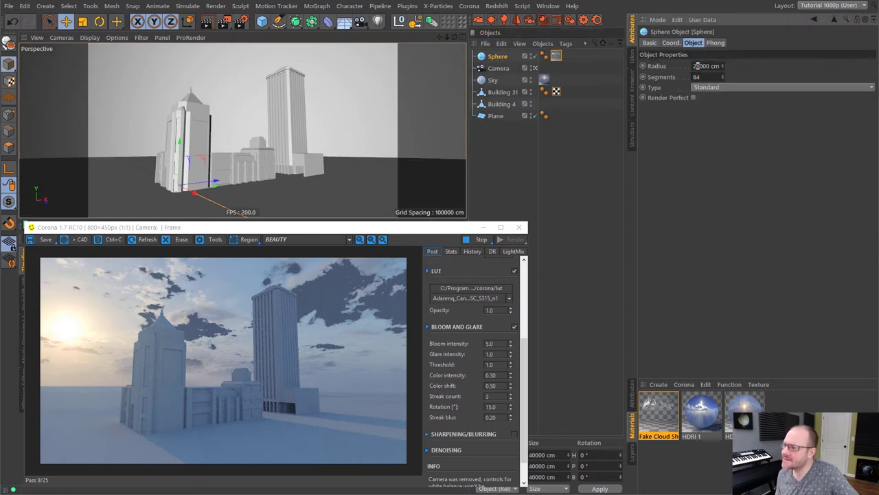
{"action": "type", "text": "5"}
{"action": "key", "text": "Return"}
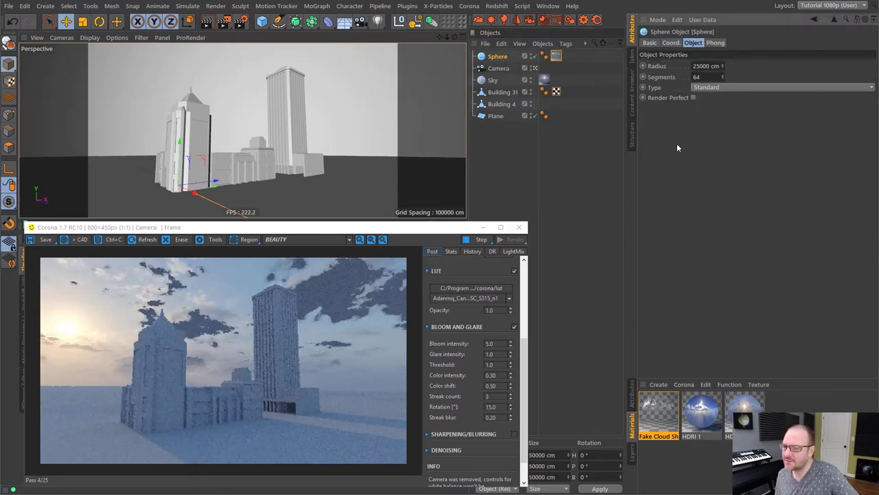
Add a Corona Compositing tag to the Sphere and turn off its visibility to camera, reflections and refractions.
{"action": "left_click_drag", "start_coordinate": [232, 180], "coordinate": [287, 170], "text": "alt"}
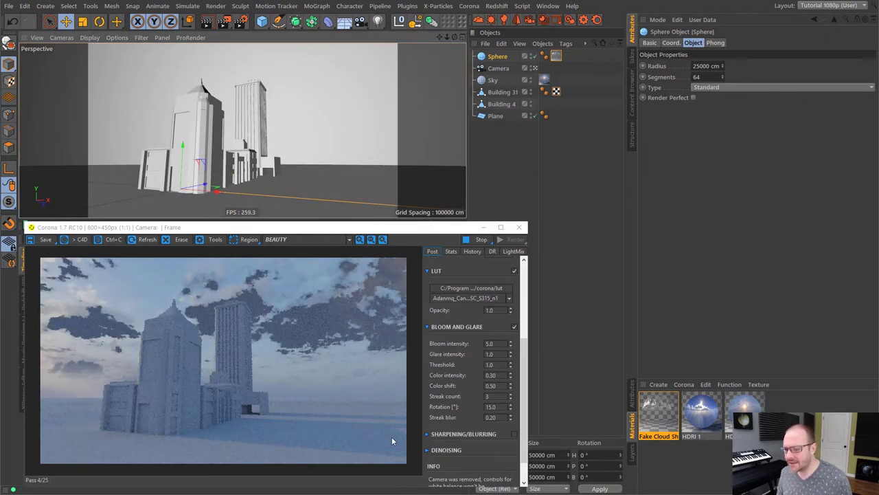
{"action": "left_click", "coordinate": [606, 175]}
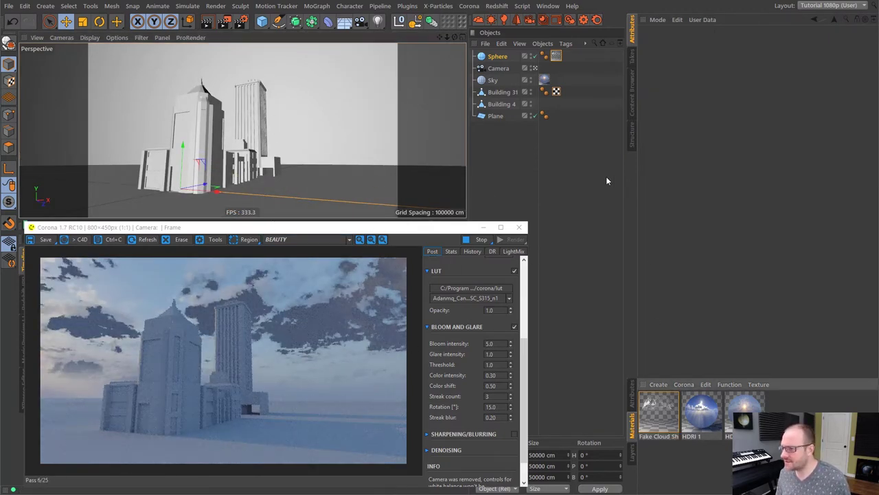
{"action": "right_click", "coordinate": [501, 56]}
{"action": "mouse_move", "coordinate": [540, 103]}
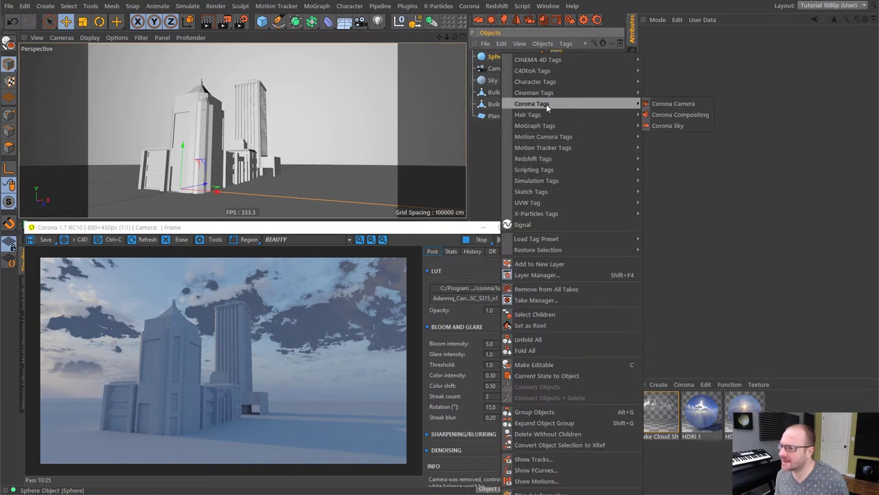
{"action": "left_click", "coordinate": [670, 114]}
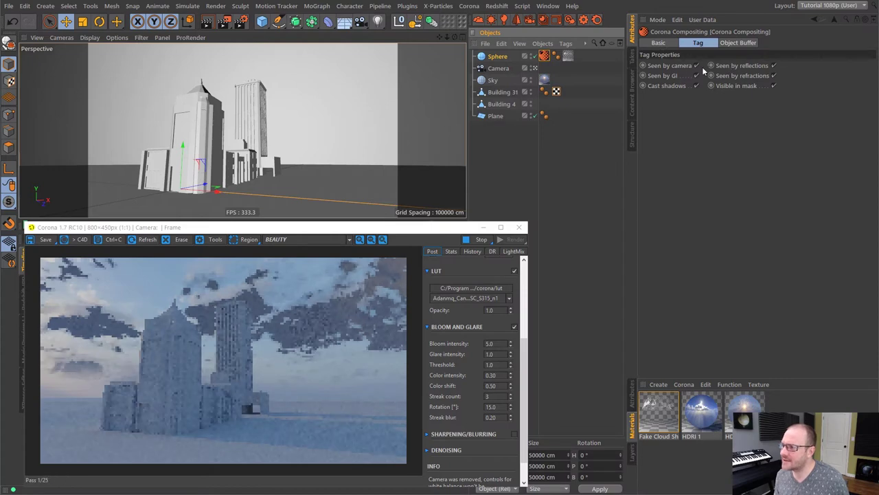
{"action": "left_click", "coordinate": [697, 65]}
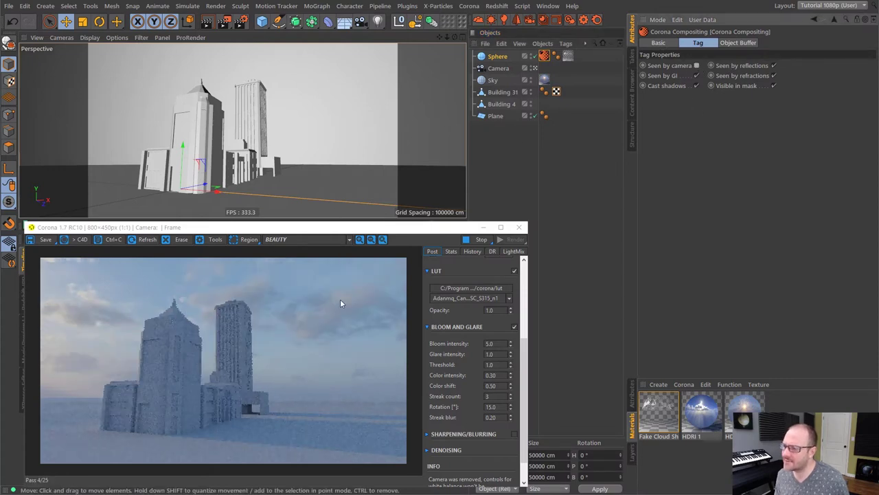
{"action": "left_click", "coordinate": [773, 66]}
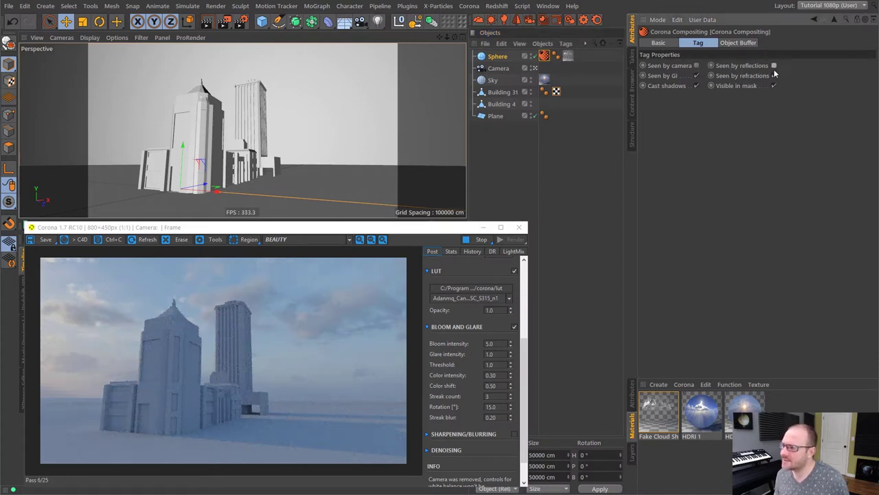
{"action": "left_click", "coordinate": [774, 76]}
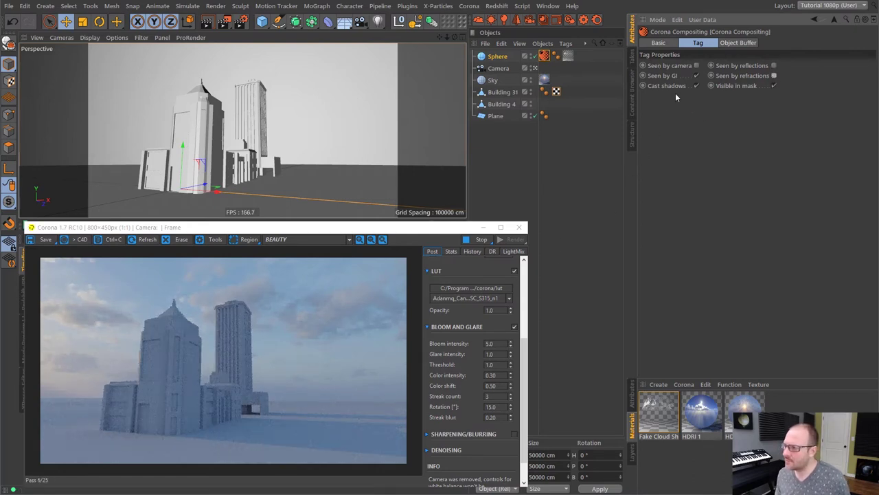
Inspect the shadows on the buildings and ground in the render from several angles.
{"action": "left_click_drag", "start_coordinate": [323, 168], "coordinate": [205, 154], "text": "alt"}
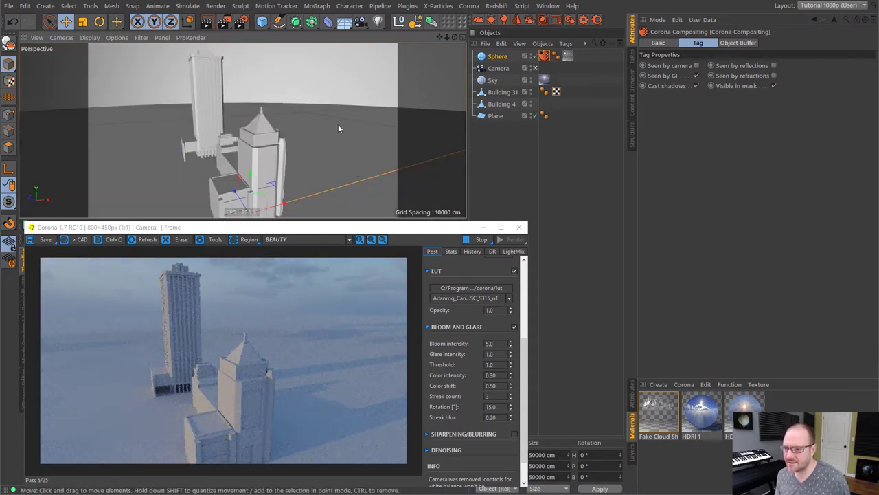
{"action": "left_click_drag", "start_coordinate": [214, 165], "coordinate": [318, 160], "text": "alt"}
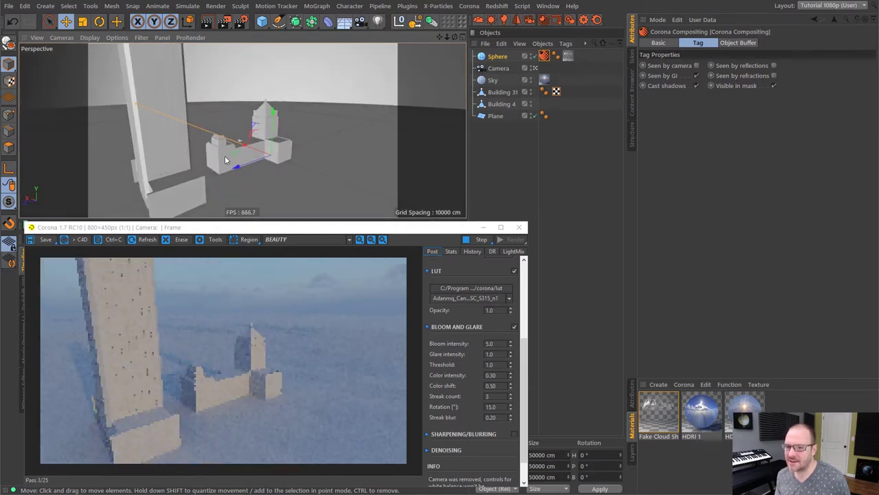
{"action": "left_click_drag", "start_coordinate": [226, 155], "coordinate": [229, 176], "text": "alt"}
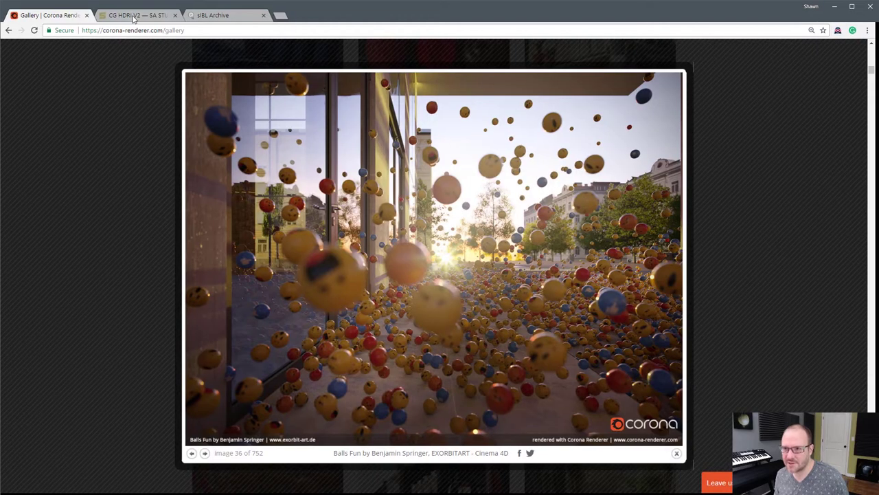
In the web browser, open the CG HDRI V2 pack from the SA Studios CG HDRI shop and look through its sample renderings.
{"action": "key", "text": "ctrl+Tab"}
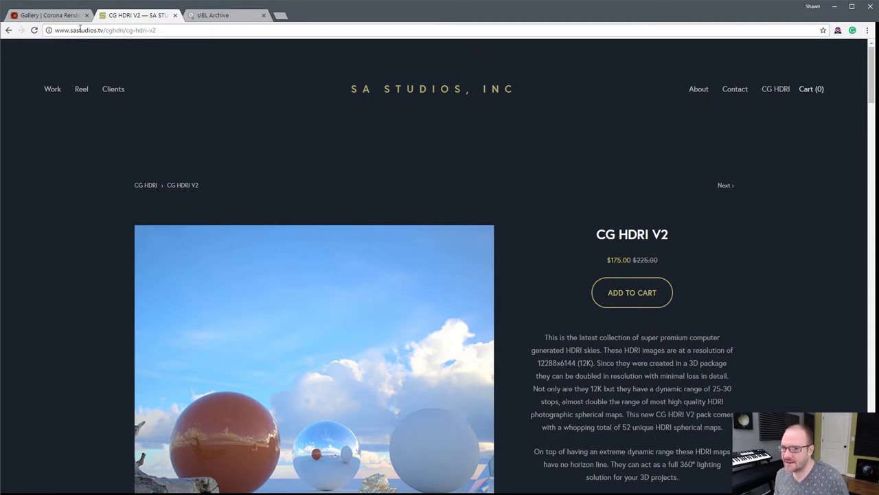
{"action": "left_click", "coordinate": [777, 90]}
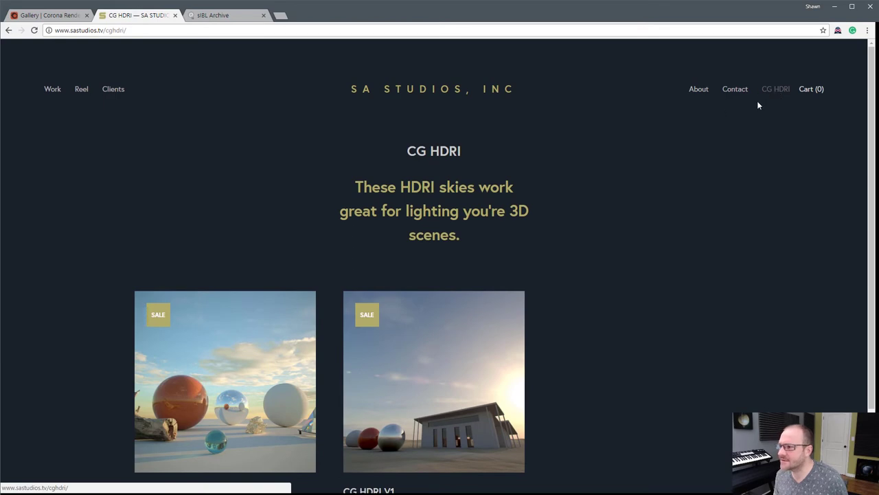
{"action": "scroll", "coordinate": [561, 114], "scroll_direction": "down", "scroll_amount": 1}
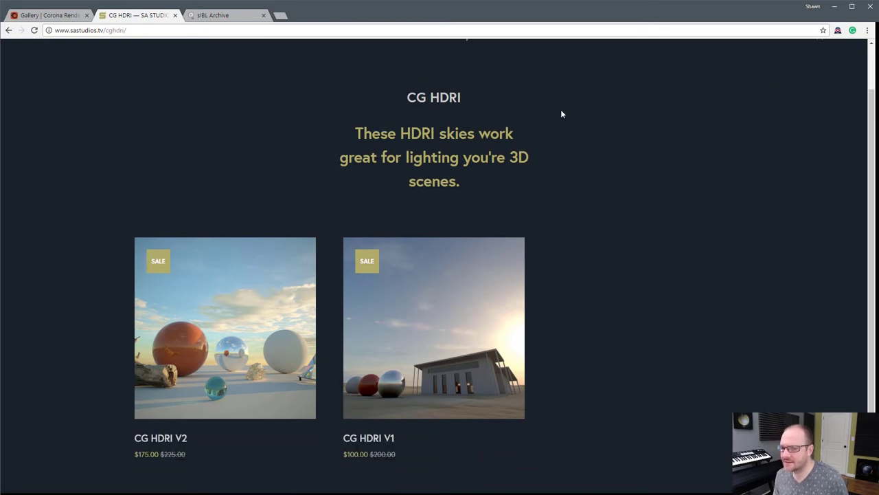
{"action": "left_click", "coordinate": [275, 297]}
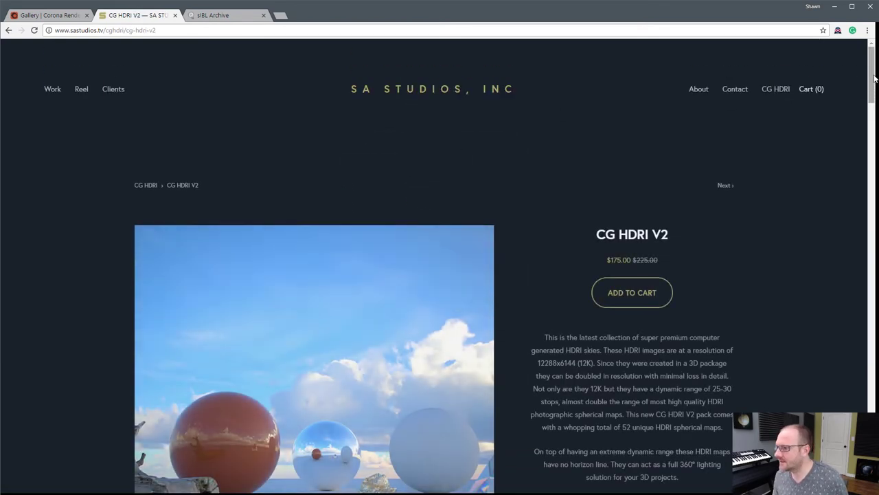
{"action": "scroll", "coordinate": [877, 162], "scroll_direction": "down", "scroll_amount": 10}
{"action": "scroll", "coordinate": [877, 162], "scroll_direction": "down", "scroll_amount": 10}
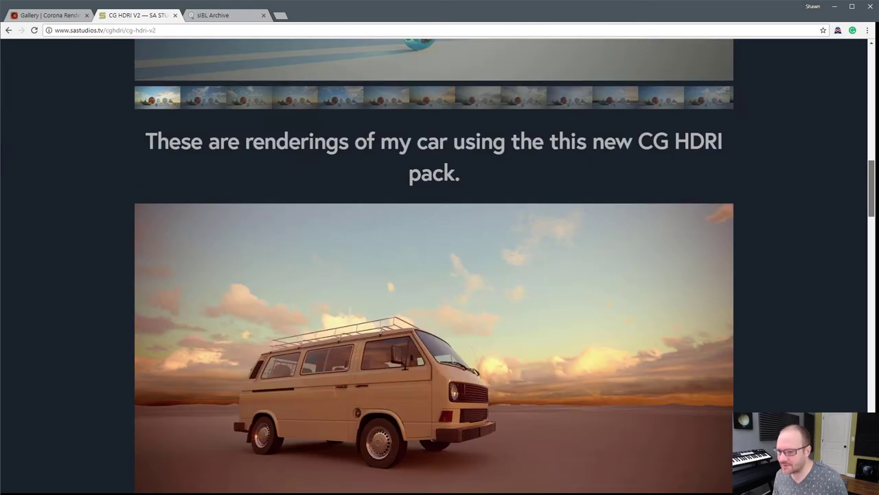
{"action": "scroll", "coordinate": [434, 275], "scroll_direction": "down", "scroll_amount": 15}
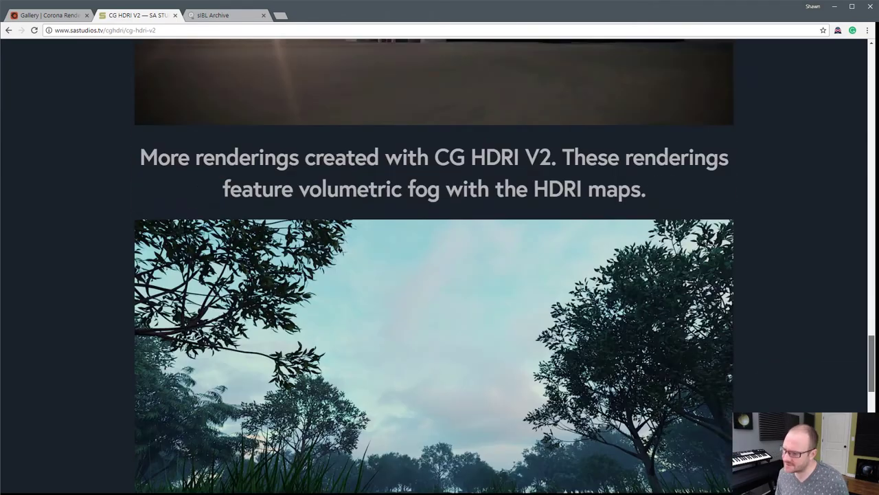
{"action": "scroll", "coordinate": [446, 402], "scroll_direction": "down", "scroll_amount": 2}
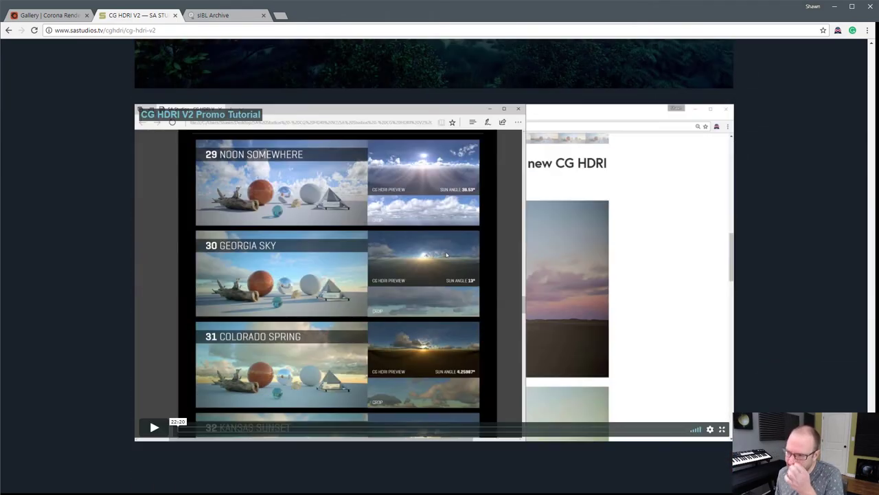
Switch back to Cinema 4D and disable the Plane so the buildings render against the HDRI sky alone.
{"action": "scroll", "coordinate": [446, 401], "scroll_direction": "up", "scroll_amount": 20}
{"action": "scroll", "coordinate": [509, 69], "scroll_direction": "up", "scroll_amount": 3}
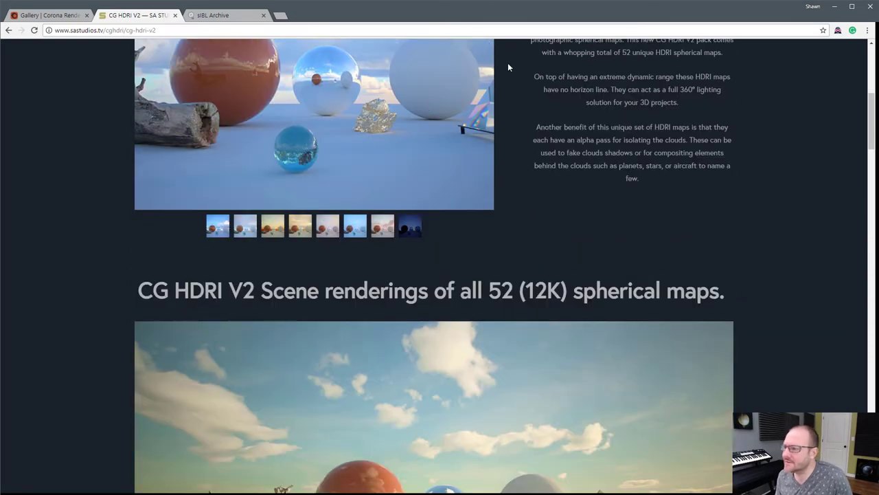
{"action": "left_click", "coordinate": [834, 6]}
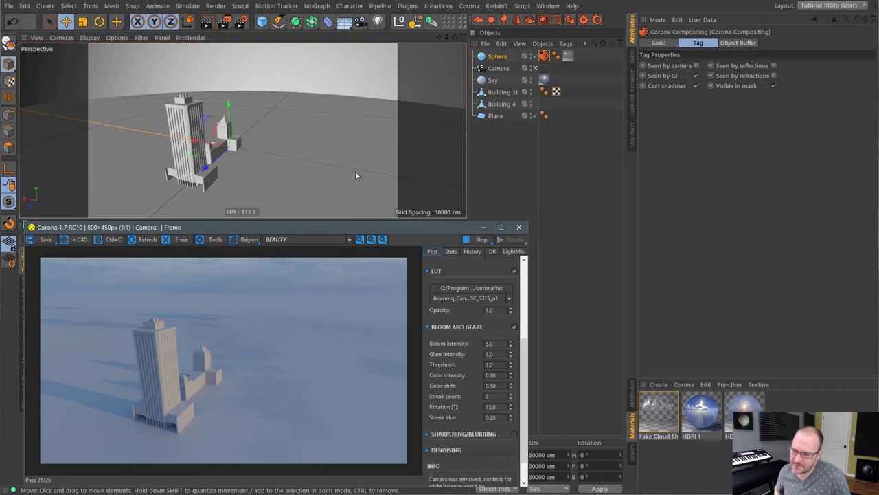
{"action": "left_click_drag", "start_coordinate": [195, 157], "coordinate": [350, 161], "text": "alt"}
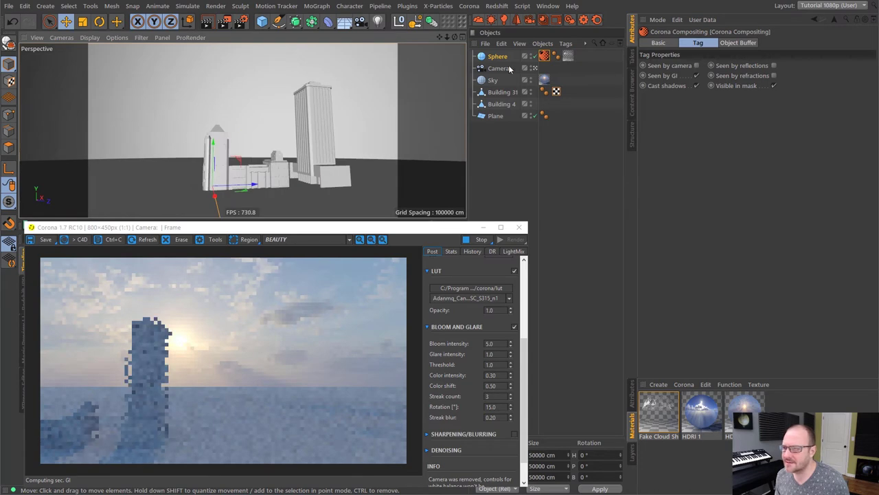
{"action": "left_click", "coordinate": [534, 116]}
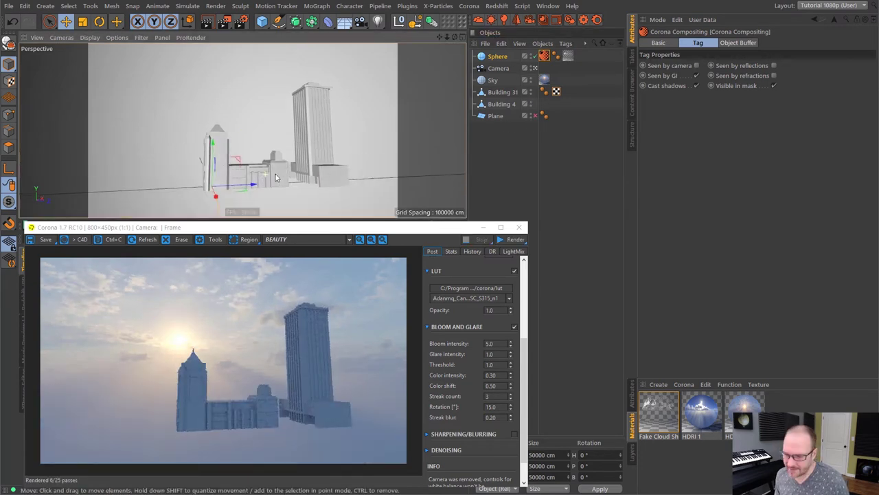
{"action": "scroll", "coordinate": [265, 178], "scroll_direction": "up", "scroll_amount": 5}
{"action": "mouse_move", "coordinate": [268, 177]}
{"action": "left_mouse_down", "text": "alt"}
{"action": "mouse_move", "coordinate": [279, 158]}
{"action": "mouse_move", "coordinate": [271, 192]}
{"action": "mouse_move", "coordinate": [296, 132]}
{"action": "mouse_move", "coordinate": [272, 179]}
{"action": "mouse_move", "coordinate": [270, 164]}
{"action": "mouse_move", "coordinate": [267, 173]}
{"action": "left_mouse_up", "text": "alt"}
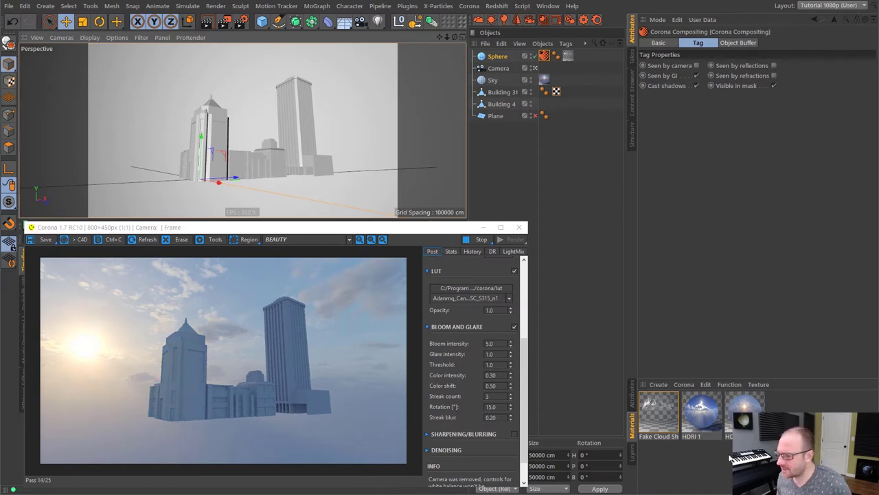
Duplicate the HDRI 1 light material as HDRI 3 and load Tokyo_BigSight_3k.hdr as its emission texture.
{"action": "left_click", "coordinate": [689, 458]}
{"action": "left_click", "coordinate": [708, 416]}
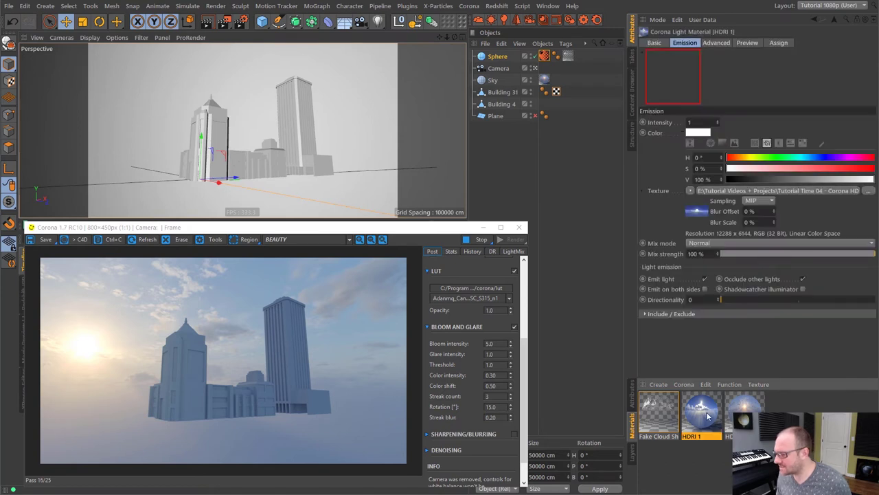
{"action": "key", "text": "ctrl+c"}
{"action": "key", "text": "ctrl+v"}
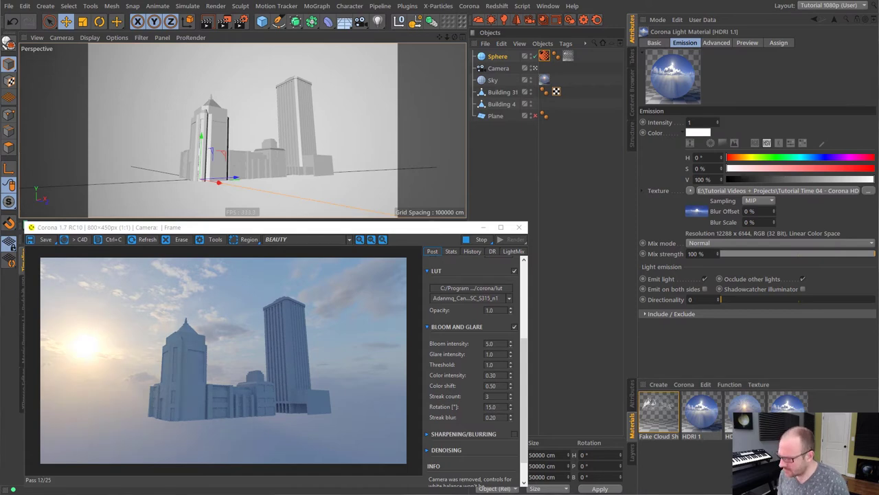
{"action": "left_click", "coordinate": [868, 191]}
{"action": "double_click", "coordinate": [408, 94]}
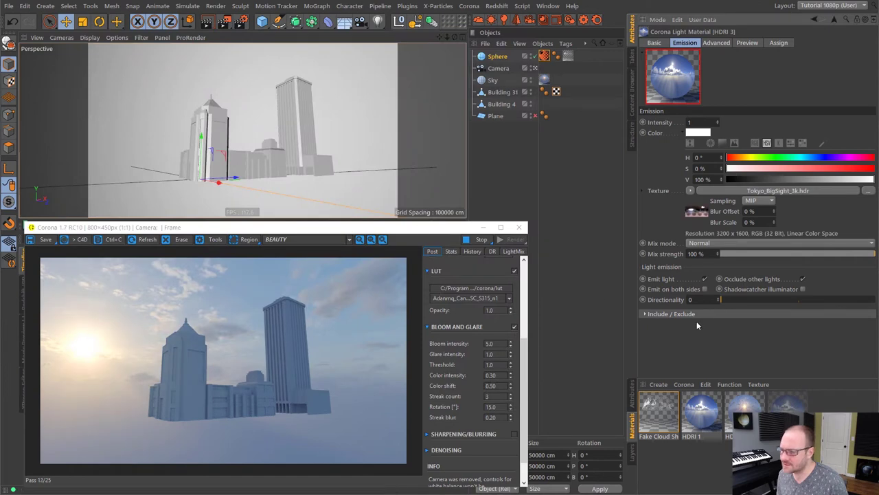
Apply the HDRI 3 material to the Sky and re-enable the Plane under the buildings.
{"action": "left_click_drag", "start_coordinate": [802, 408], "coordinate": [550, 81]}
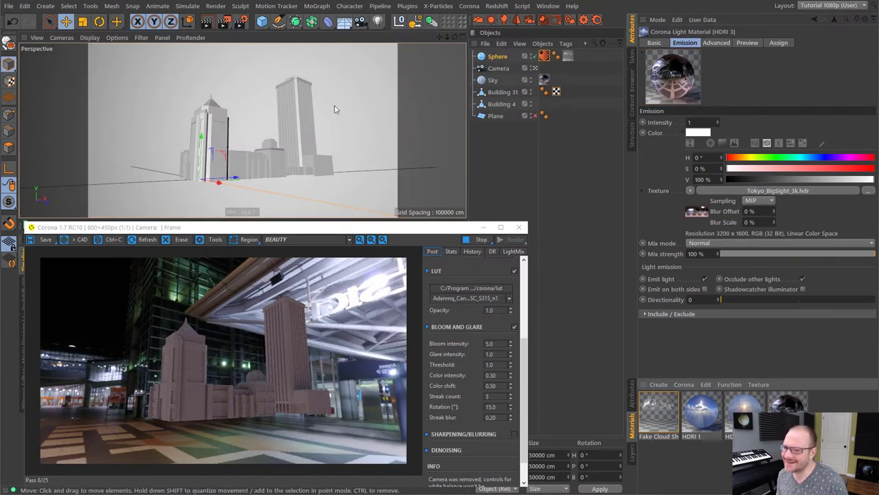
{"action": "left_click", "coordinate": [536, 116]}
{"action": "left_click_drag", "start_coordinate": [240, 172], "coordinate": [209, 147], "text": "alt"}
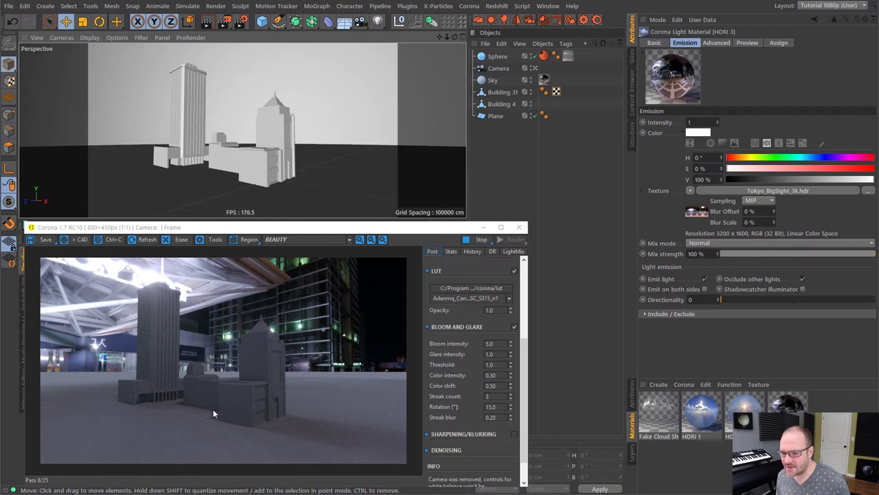
{"action": "left_click_drag", "start_coordinate": [193, 146], "coordinate": [169, 65], "text": "alt"}
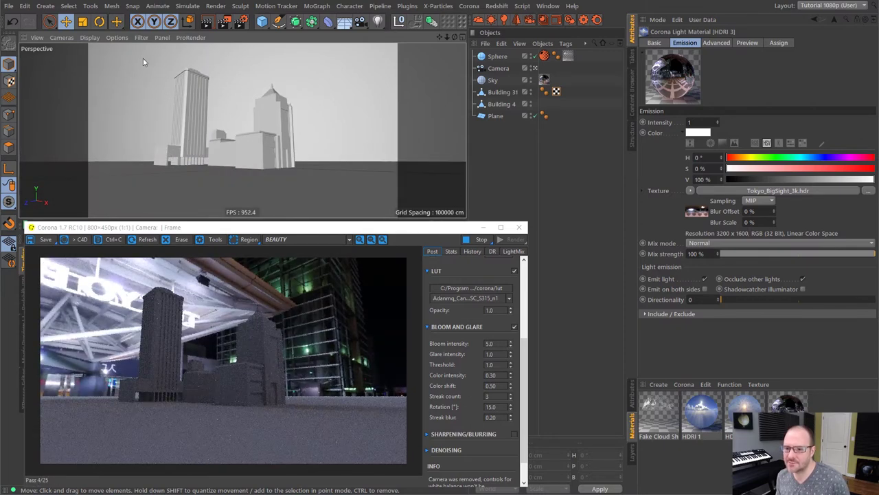
In the web browser, look through the free HDRI sets on the HDRLabs sIBL Archive page.
{"action": "key", "text": "alt+Tab"}
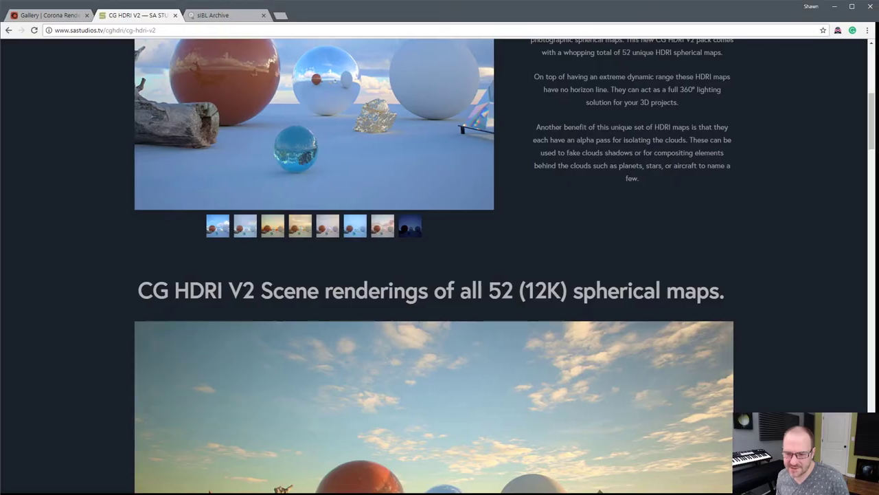
{"action": "left_click", "coordinate": [240, 17]}
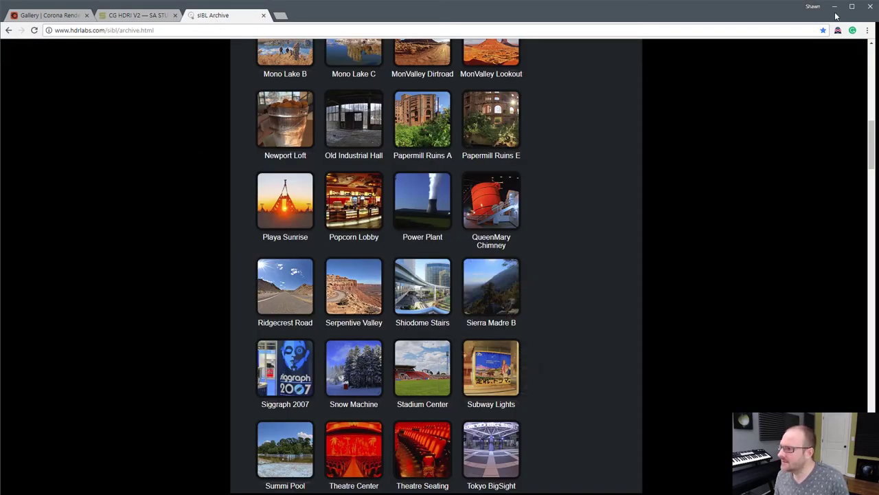
{"action": "scroll", "coordinate": [870, 152], "scroll_direction": "up", "scroll_amount": 10}
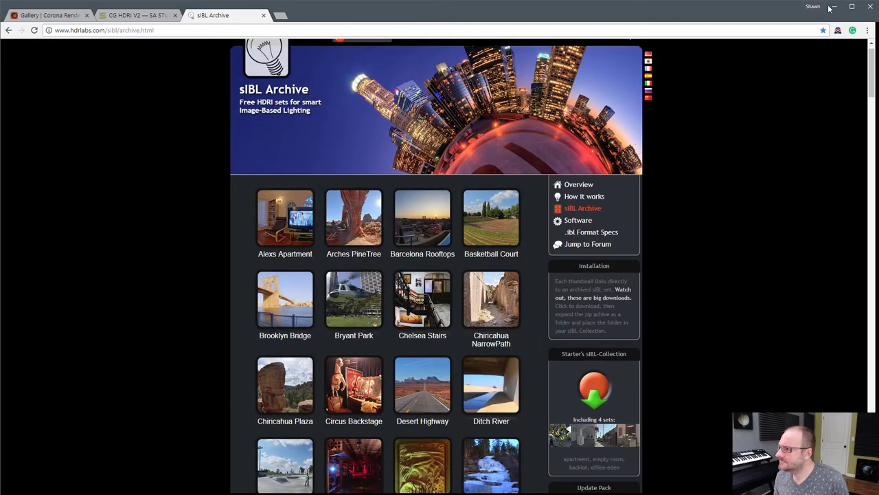
Switch back to Cinema 4D and turn off the HDRI Sky and the Sphere.
{"action": "left_click", "coordinate": [831, 7]}
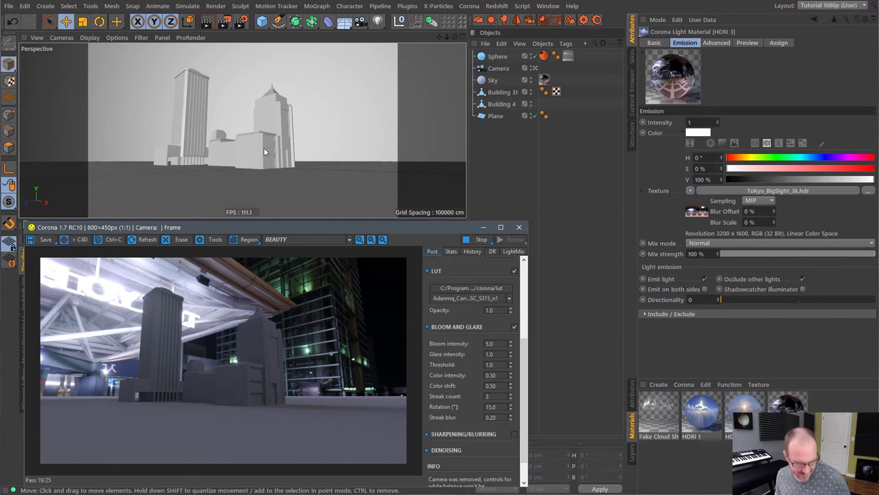
{"action": "left_click_drag", "start_coordinate": [269, 141], "coordinate": [308, 147], "text": "alt"}
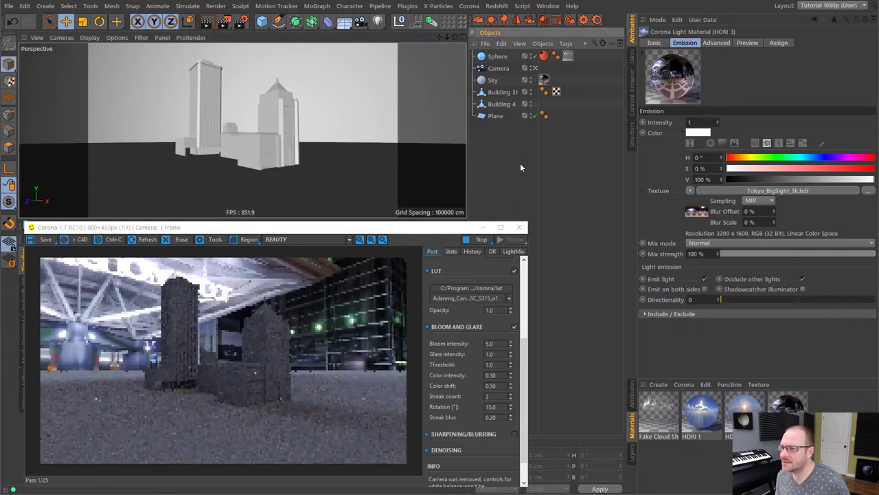
{"action": "left_click", "coordinate": [499, 161]}
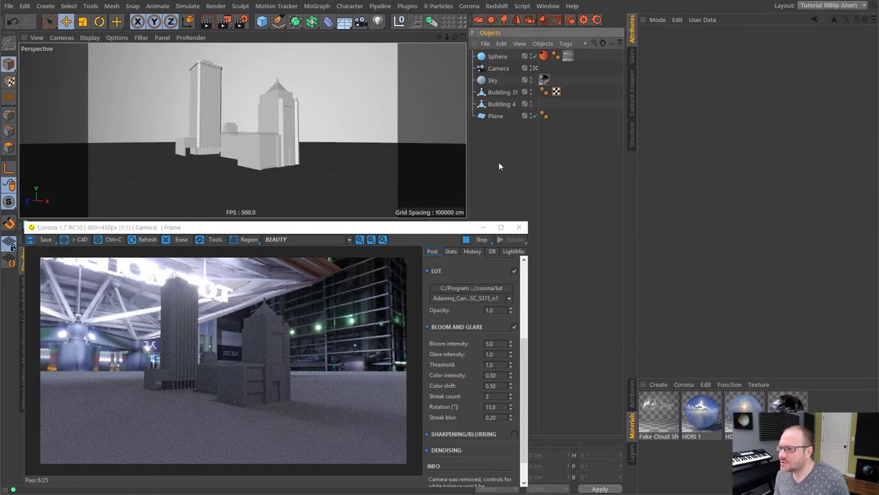
{"action": "left_click", "coordinate": [532, 81]}
{"action": "left_click", "coordinate": [532, 56]}
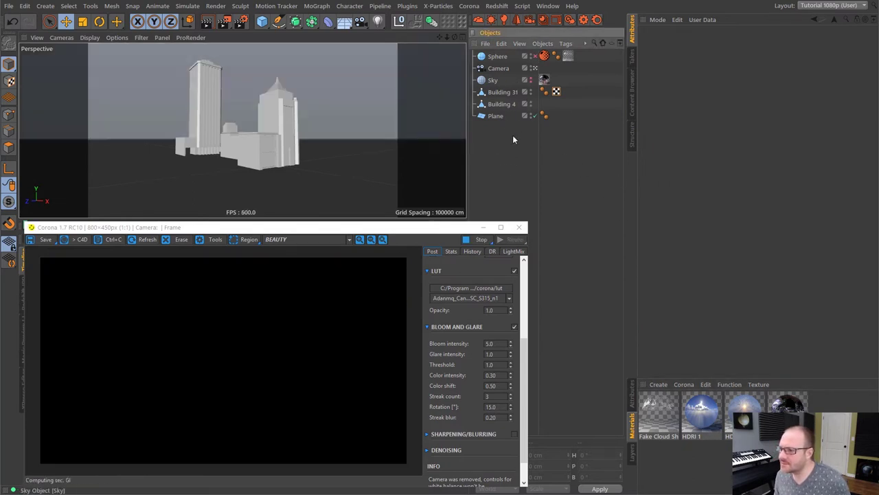
Add a Corona Sky and a Corona Sun to the scene.
{"action": "left_click", "coordinate": [481, 21]}
{"action": "left_click", "coordinate": [491, 20]}
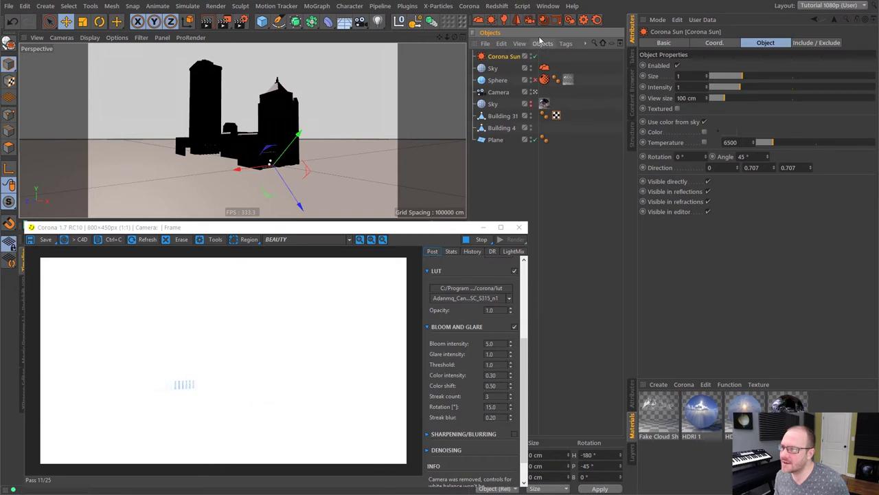
Delete the disabled HDRI Sky and the Sphere, along with all materials in the scene.
{"action": "left_click", "coordinate": [496, 104]}
{"action": "key", "text": "Delete"}
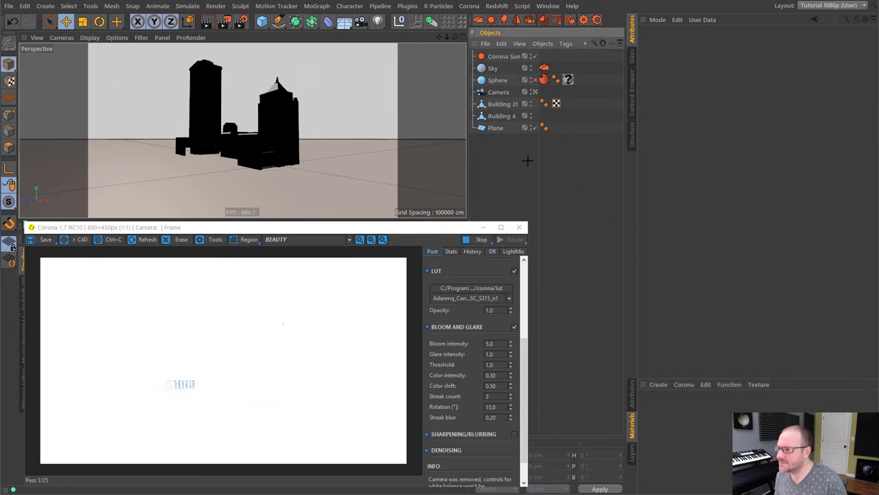
{"action": "left_click", "coordinate": [497, 80]}
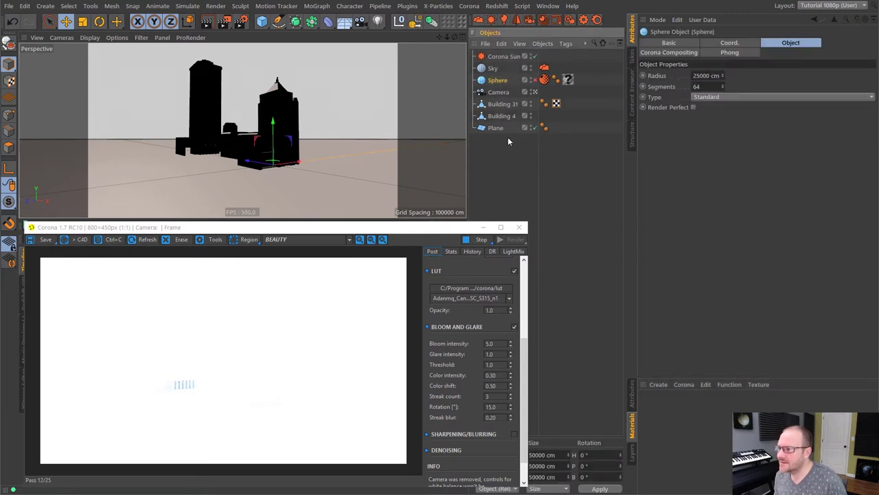
{"action": "key", "text": "Delete"}
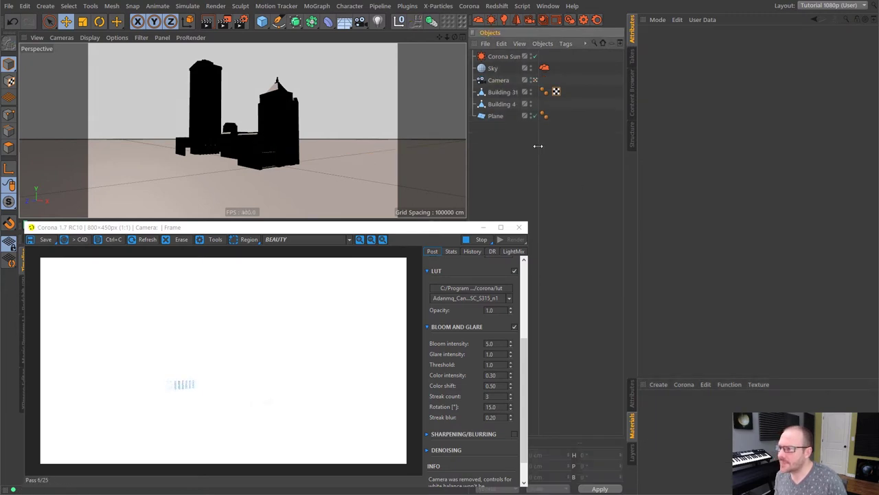
{"action": "left_click_drag", "start_coordinate": [538, 145], "coordinate": [546, 145]}
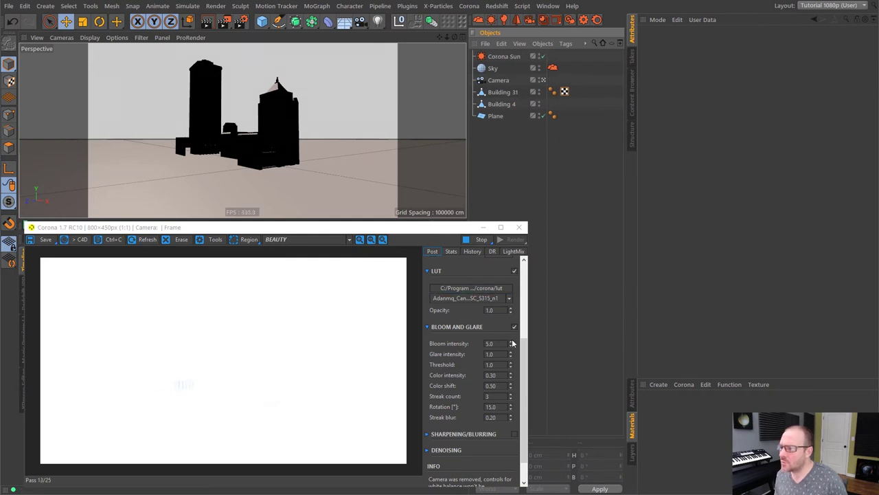
Set the render's tone mapping exposure to -6.0 EV after trying -5.5.
{"action": "scroll", "coordinate": [480, 343], "scroll_direction": "up", "scroll_amount": 5}
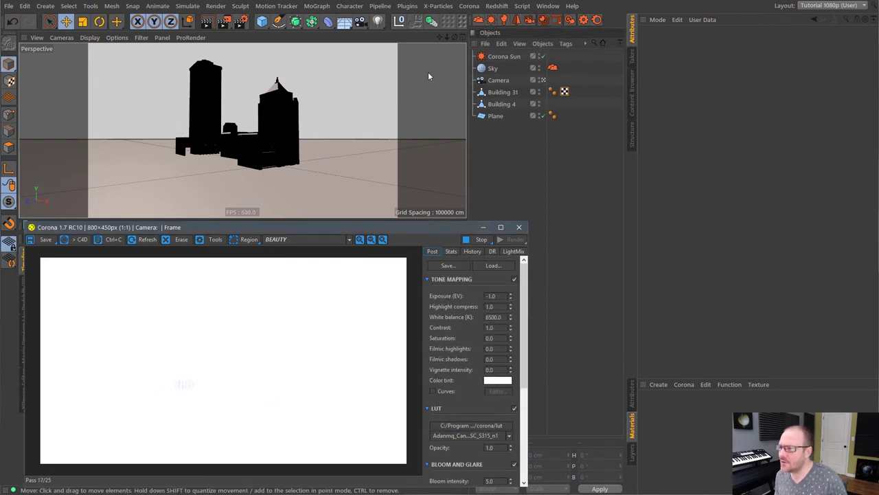
{"action": "double_click", "coordinate": [490, 295]}
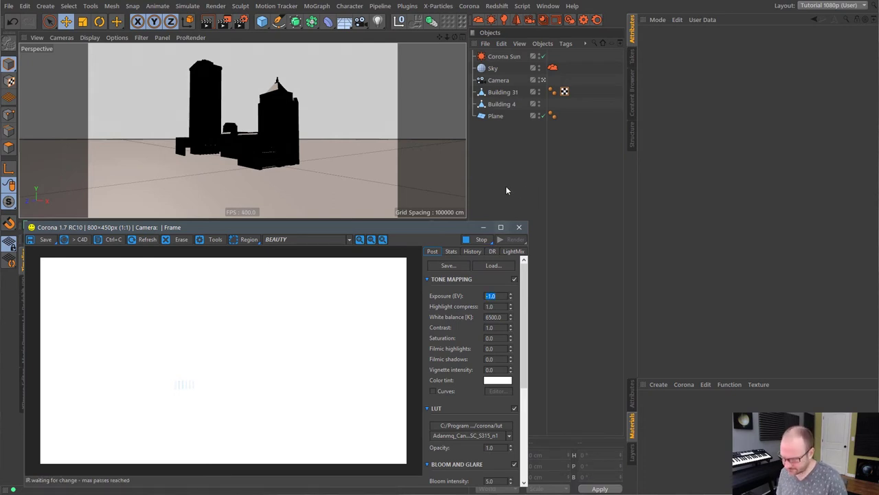
{"action": "left_click", "coordinate": [503, 295]}
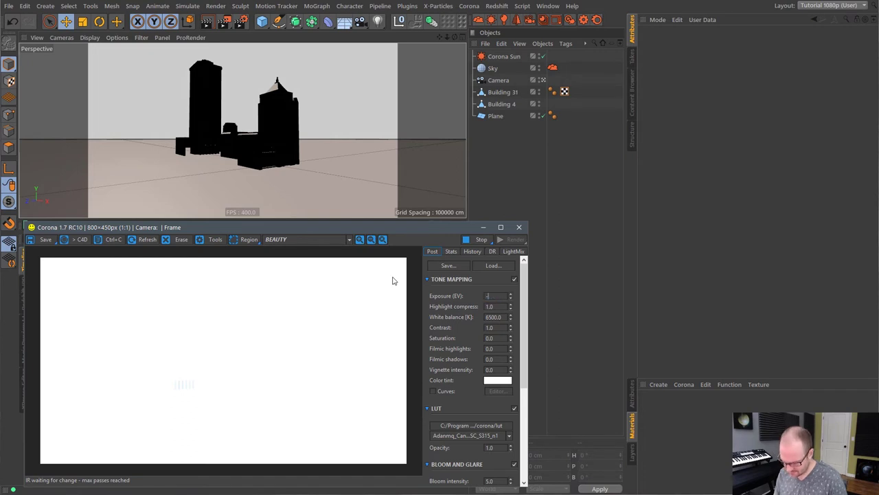
{"action": "type", "text": "-5.5"}
{"action": "key", "text": "Return"}
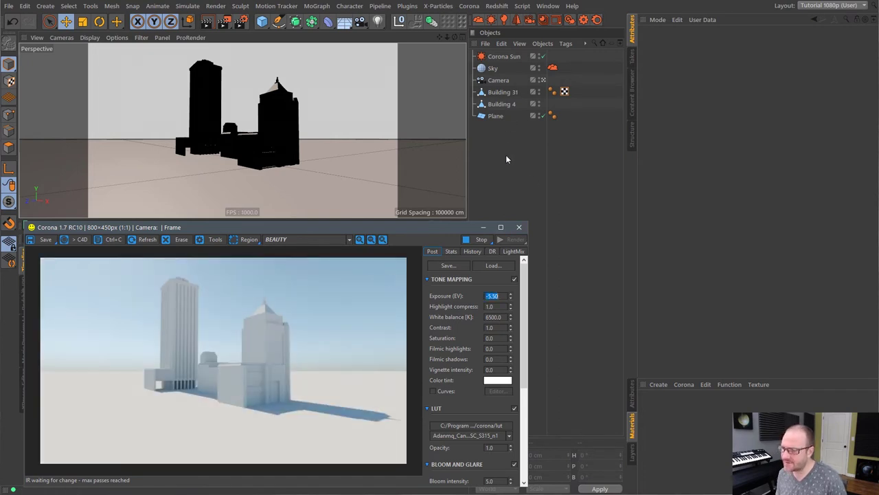
{"action": "type", "text": "-6"}
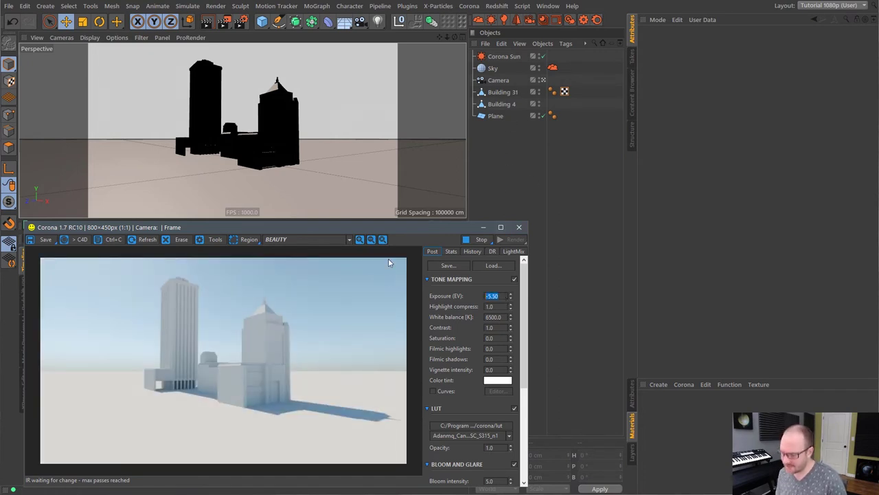
{"action": "key", "text": "Return"}
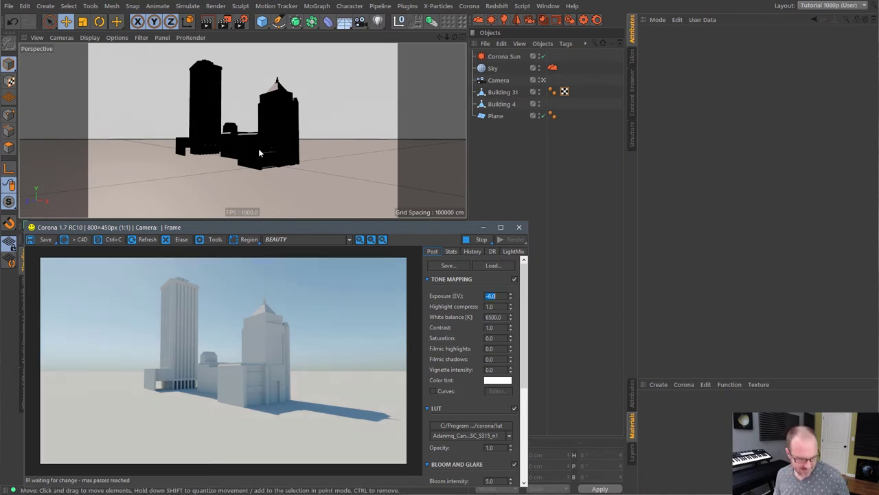
Lower the Corona Sun's angle to 22°.
{"action": "left_click_drag", "start_coordinate": [260, 152], "coordinate": [217, 165], "text": "alt"}
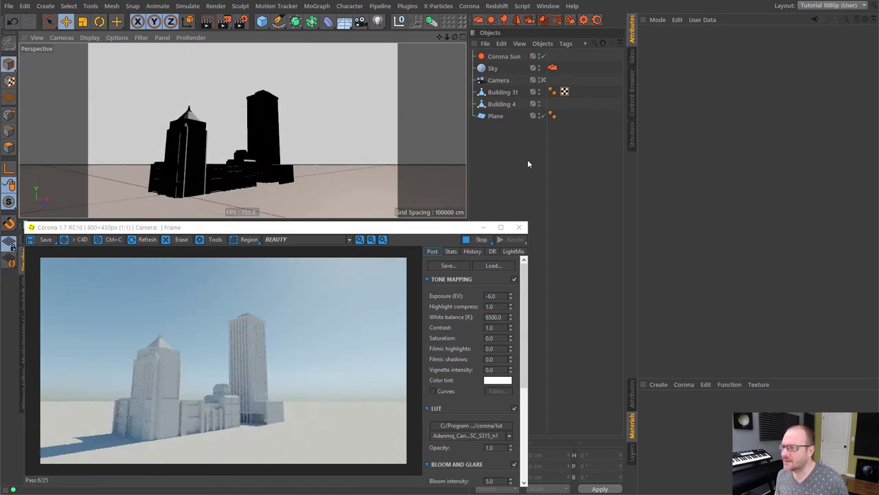
{"action": "left_click", "coordinate": [506, 59]}
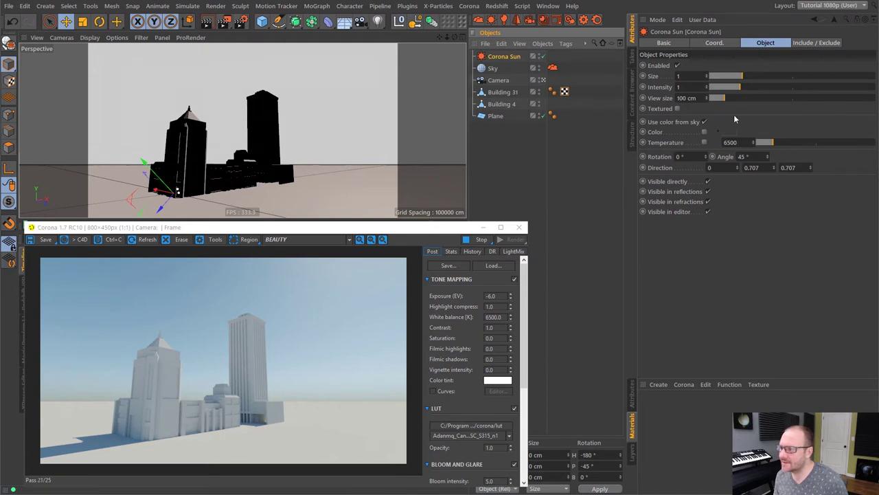
{"action": "mouse_move", "coordinate": [769, 164]}
{"action": "left_mouse_down"}
{"action": "mouse_move", "coordinate": [770, 177]}
{"action": "mouse_move", "coordinate": [768, 158]}
{"action": "left_mouse_up"}
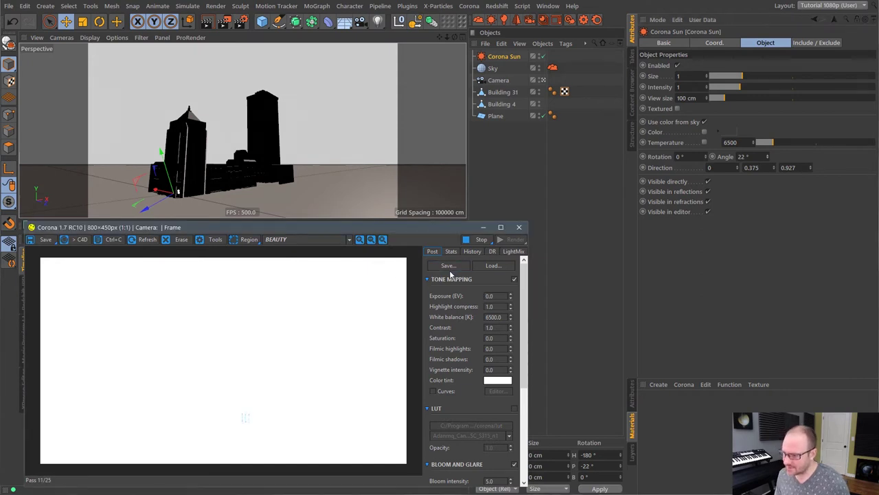
Set the render's tone mapping exposure to -6.0 EV after trying -5.5, 3.0 and -1.0.
{"action": "left_click", "coordinate": [494, 296]}
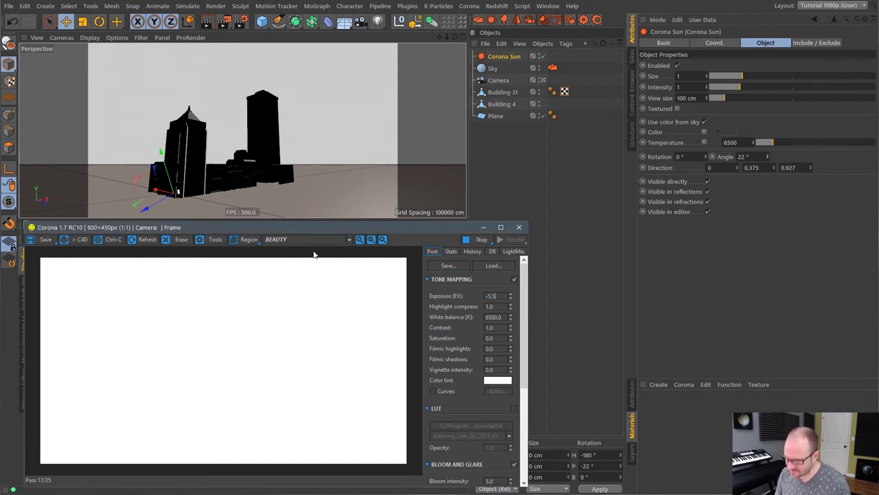
{"action": "type", "text": "-5.5"}
{"action": "key", "text": "Return"}
{"action": "type", "text": "3"}
{"action": "key", "text": "Return"}
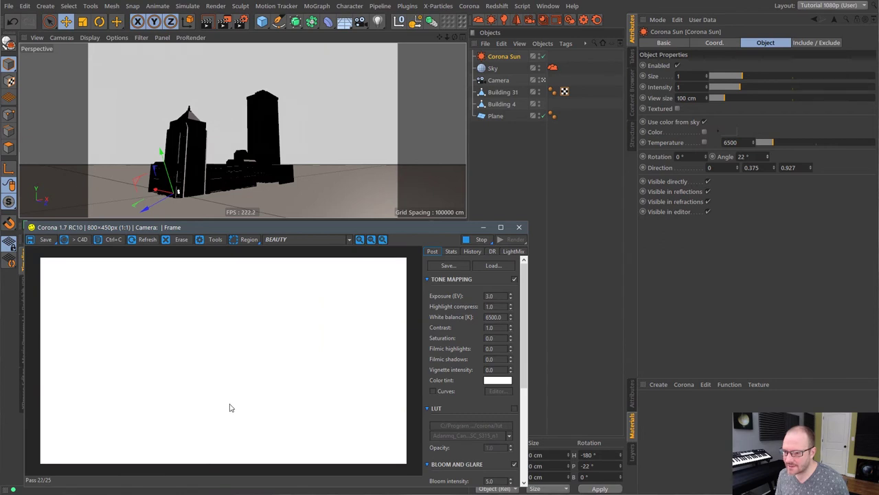
{"action": "type", "text": "-1"}
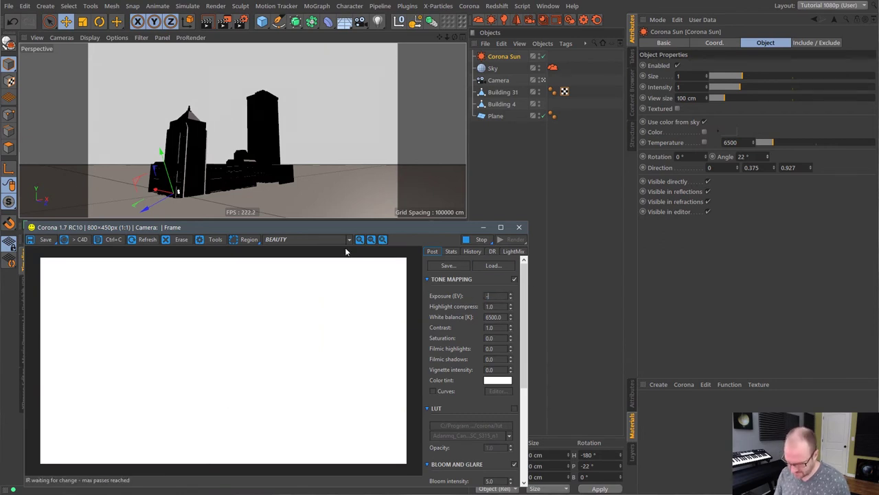
{"action": "key", "text": "Return"}
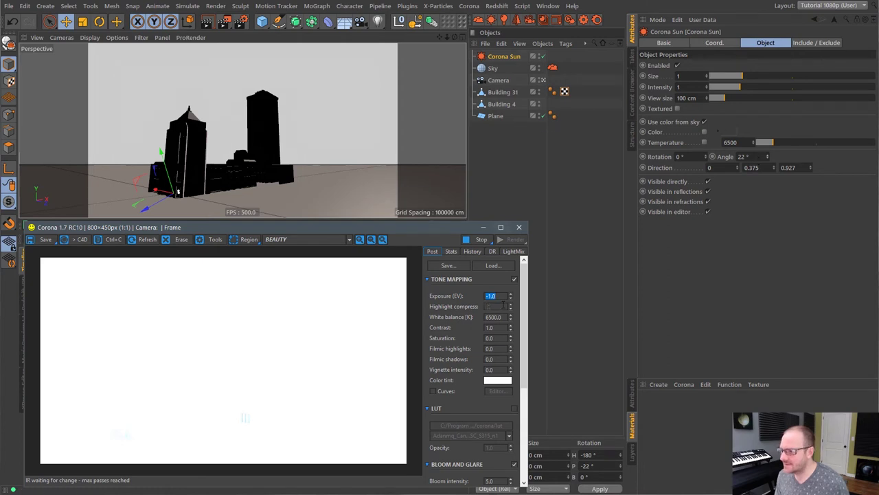
{"action": "left_click", "coordinate": [296, 251]}
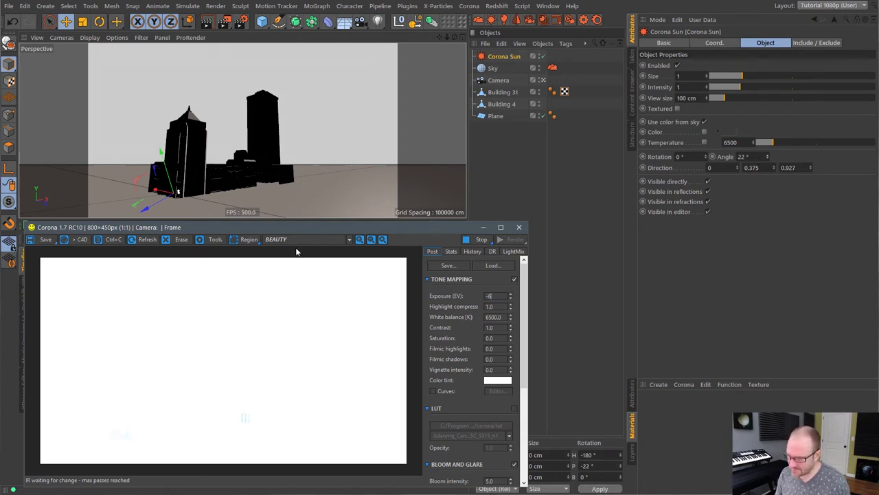
{"action": "type", "text": "-6"}
{"action": "key", "text": "Return"}
{"action": "left_click_drag", "start_coordinate": [268, 168], "coordinate": [355, 167], "text": "alt"}
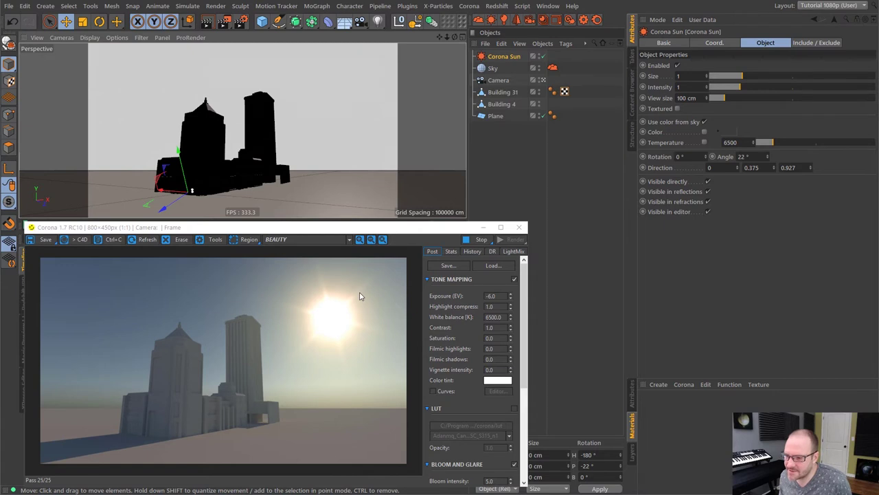
Review the Corona Sun's include/exclude, object and basic settings.
{"action": "left_click", "coordinate": [519, 120]}
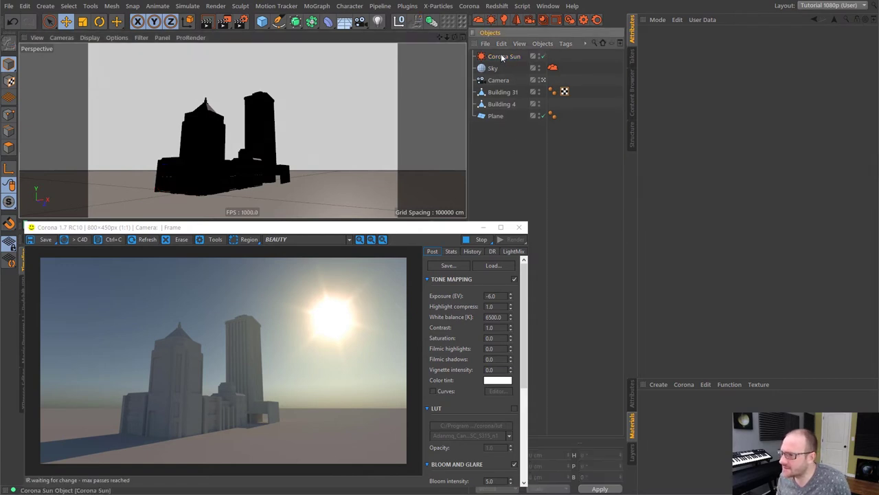
{"action": "left_click", "coordinate": [503, 56]}
{"action": "left_click", "coordinate": [807, 44]}
{"action": "left_click", "coordinate": [765, 43]}
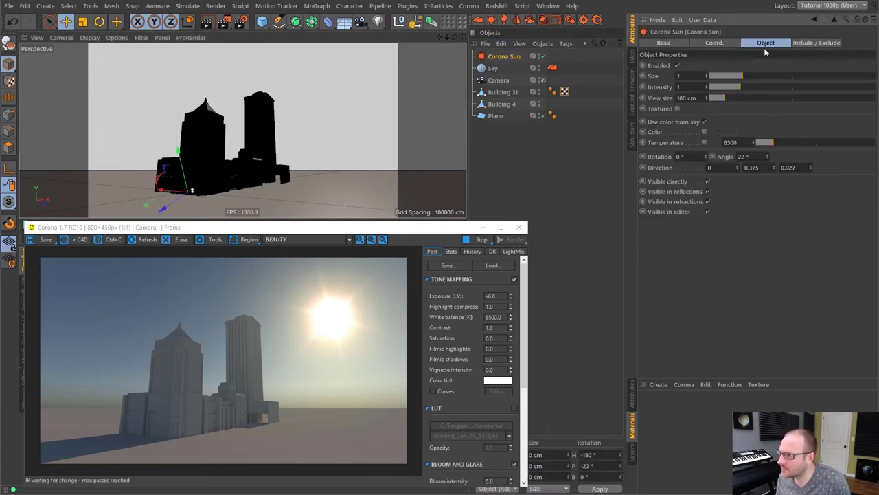
{"action": "left_click", "coordinate": [665, 44]}
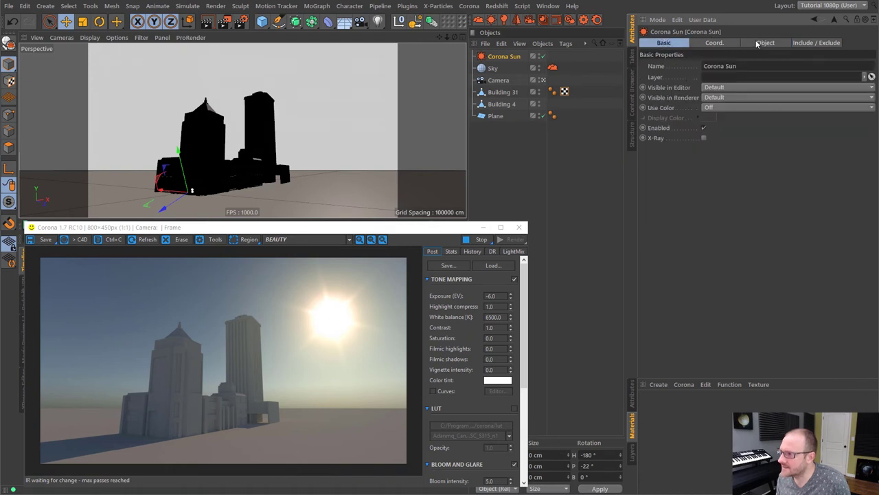
{"action": "left_click", "coordinate": [762, 43]}
Set the Corona Sky's intensity to 1.2 and its horizon blur to 0.15.
{"action": "left_click", "coordinate": [553, 67]}
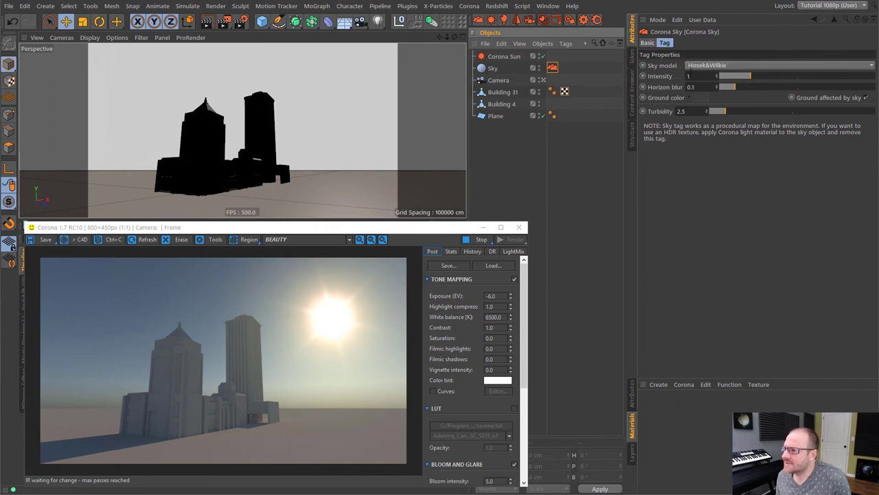
{"action": "mouse_move", "coordinate": [756, 79]}
{"action": "left_mouse_down"}
{"action": "mouse_move", "coordinate": [788, 75]}
{"action": "mouse_move", "coordinate": [758, 78]}
{"action": "mouse_move", "coordinate": [744, 91]}
{"action": "mouse_move", "coordinate": [759, 92]}
{"action": "mouse_move", "coordinate": [743, 90]}
{"action": "left_mouse_up"}
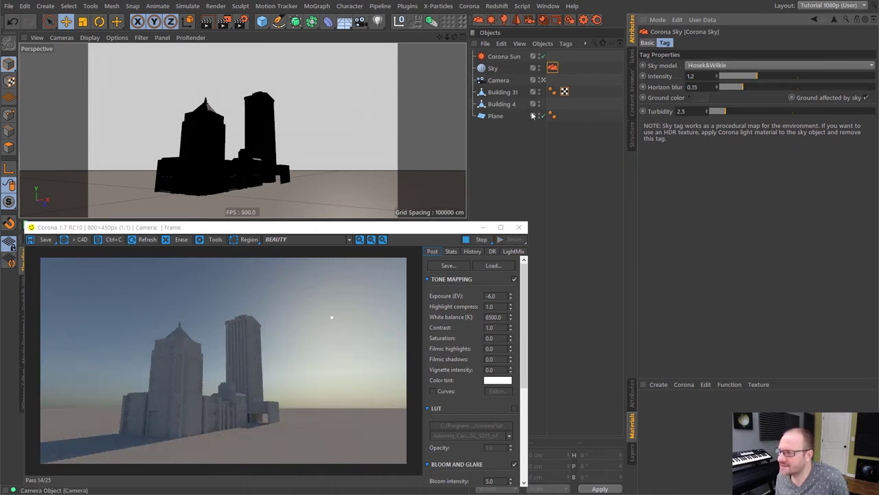
{"action": "left_click", "coordinate": [539, 147]}
{"action": "left_click", "coordinate": [553, 68]}
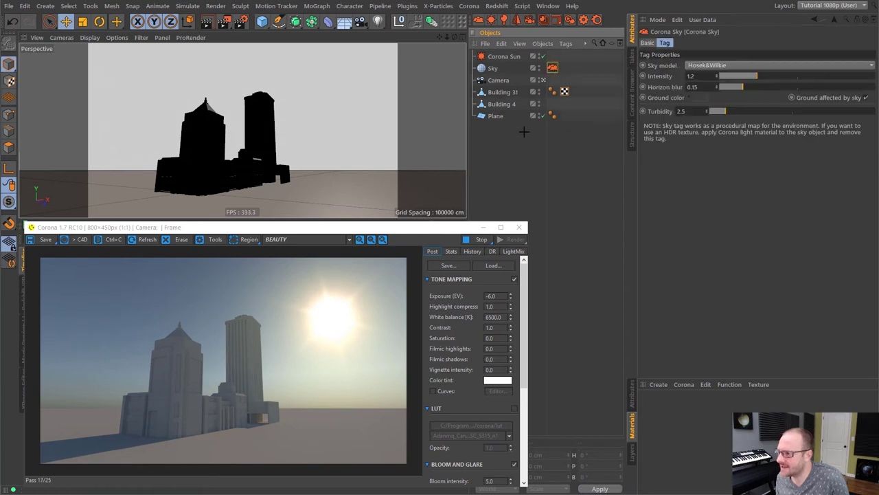
Try a Corona Sun intensity of 4.9, and restore it to 1.
{"action": "left_click", "coordinate": [501, 58]}
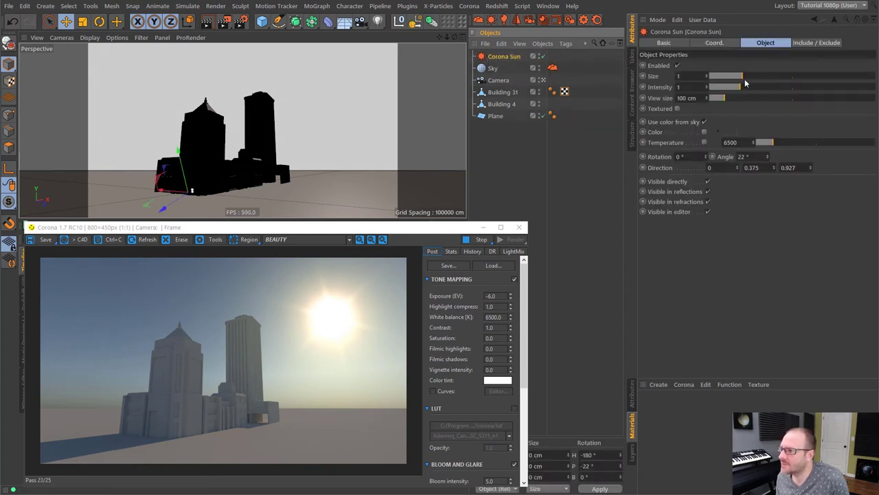
{"action": "left_click_drag", "start_coordinate": [741, 90], "coordinate": [871, 90]}
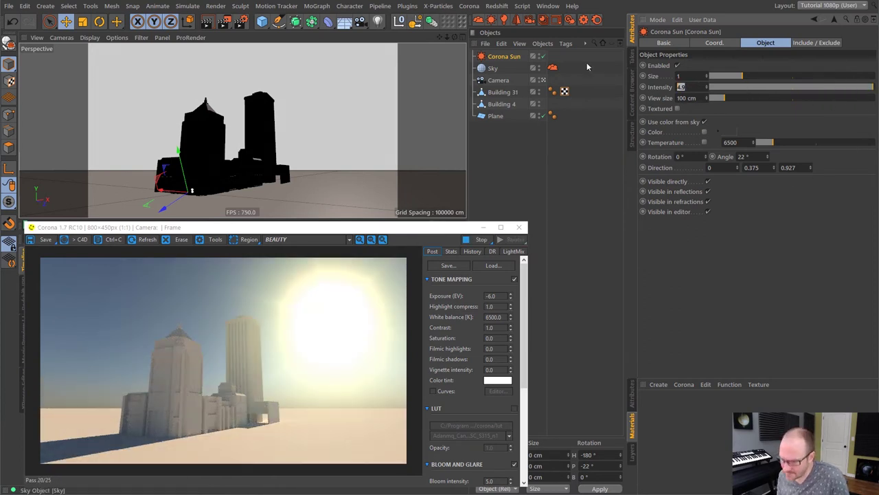
{"action": "type", "text": "1"}
{"action": "key", "text": "Return"}
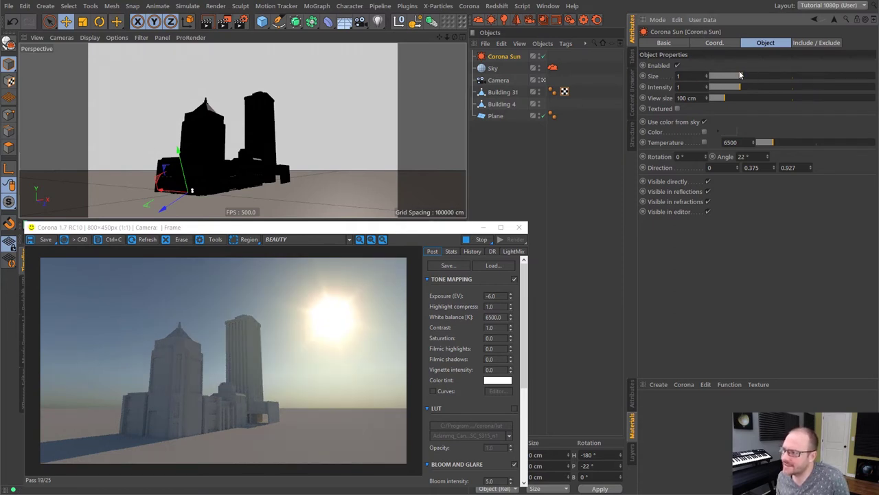
Increase the Corona Sun's size to 10 and view the buildings' shadow from another angle.
{"action": "left_click_drag", "start_coordinate": [749, 79], "coordinate": [876, 76]}
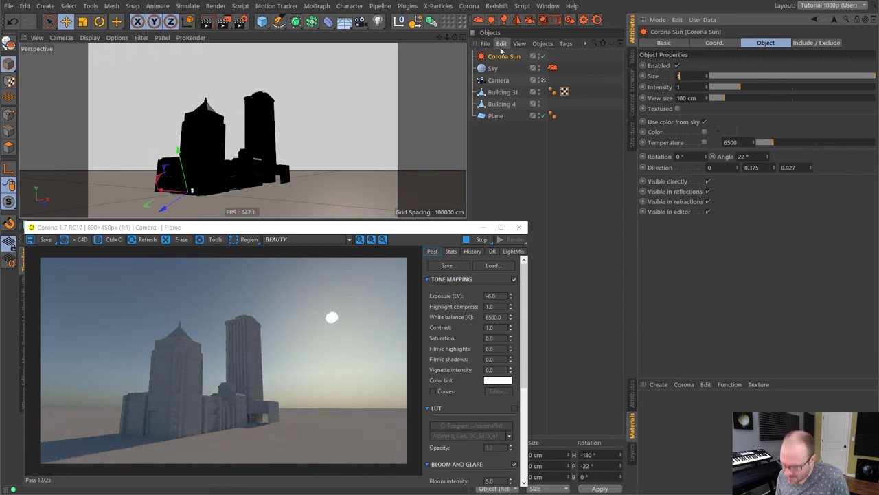
{"action": "type", "text": "0"}
{"action": "key", "text": "Return"}
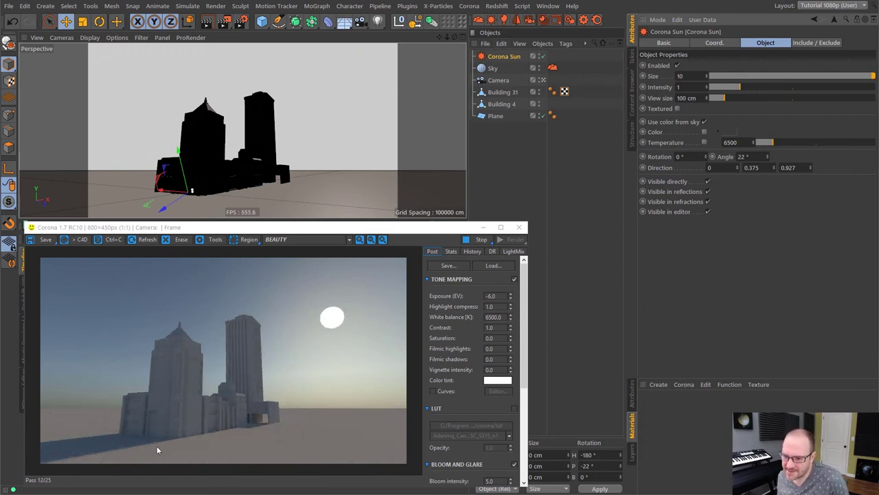
{"action": "left_click_drag", "start_coordinate": [196, 172], "coordinate": [260, 168], "text": "alt"}
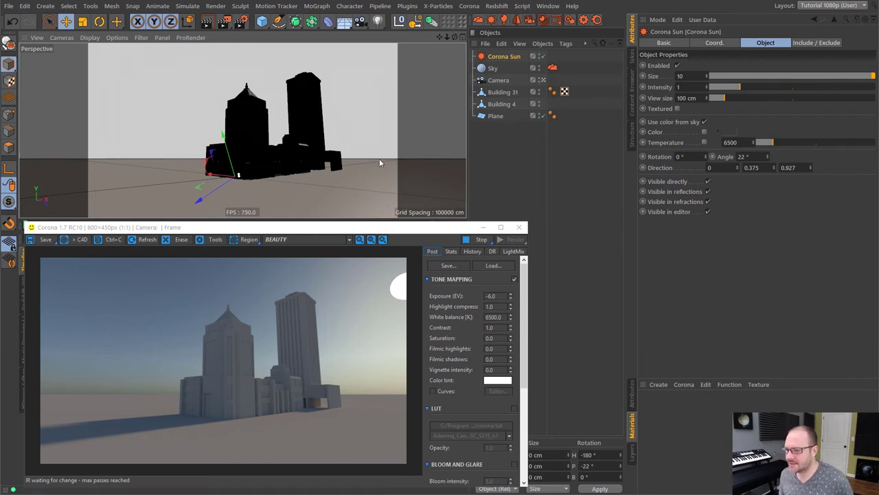
{"action": "left_click_drag", "start_coordinate": [307, 158], "coordinate": [330, 159], "text": "alt"}
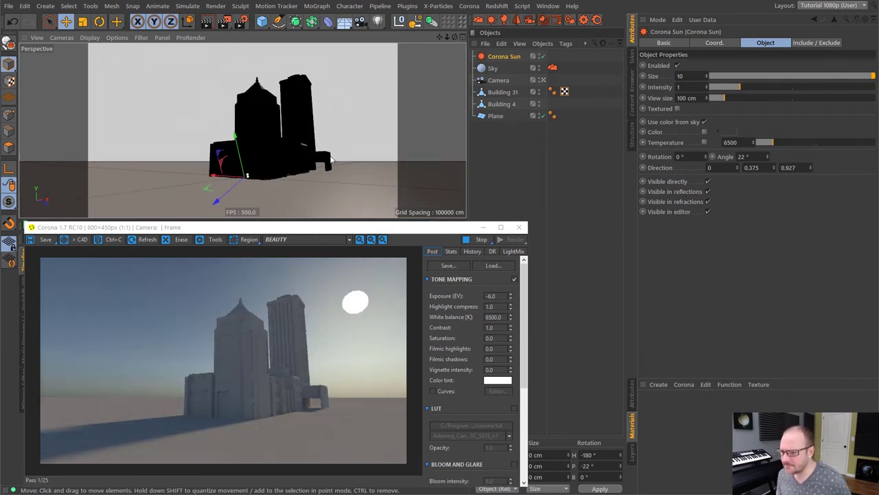
Turn on bloom and glare for the render and set the Corona Sun's size back to 1.
{"action": "scroll", "coordinate": [509, 373], "scroll_direction": "down", "scroll_amount": 3}
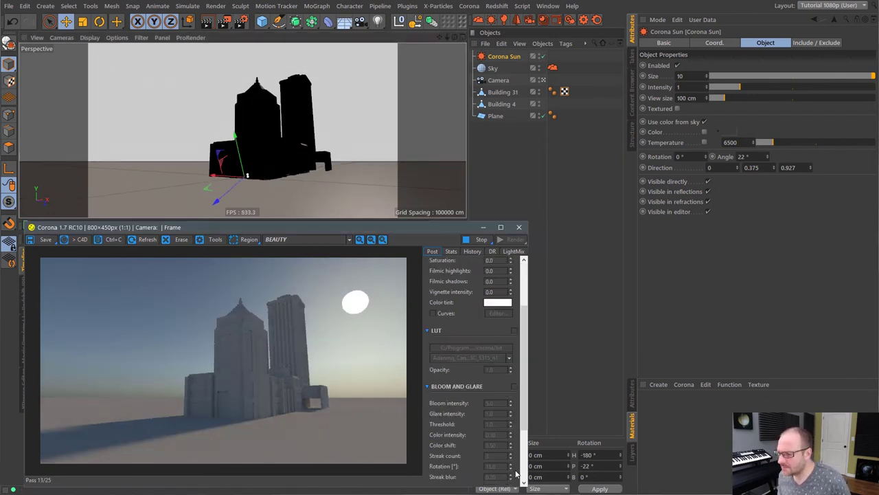
{"action": "left_click", "coordinate": [514, 386]}
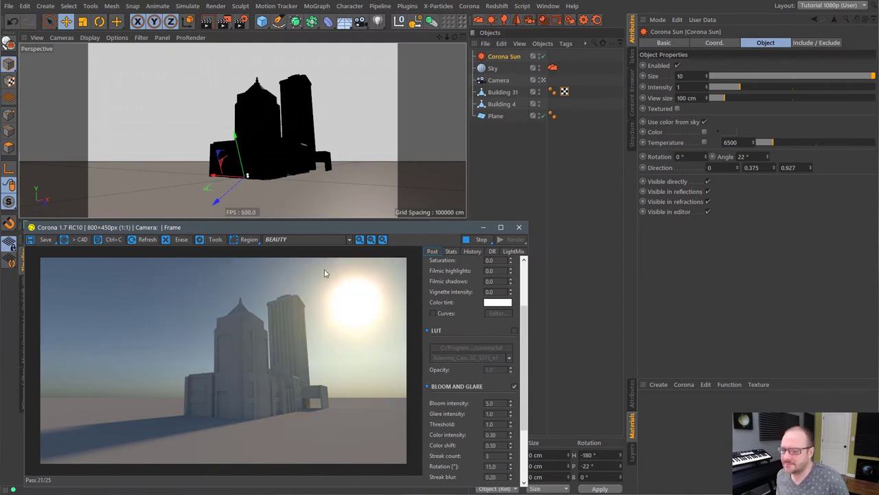
{"action": "double_click", "coordinate": [699, 76]}
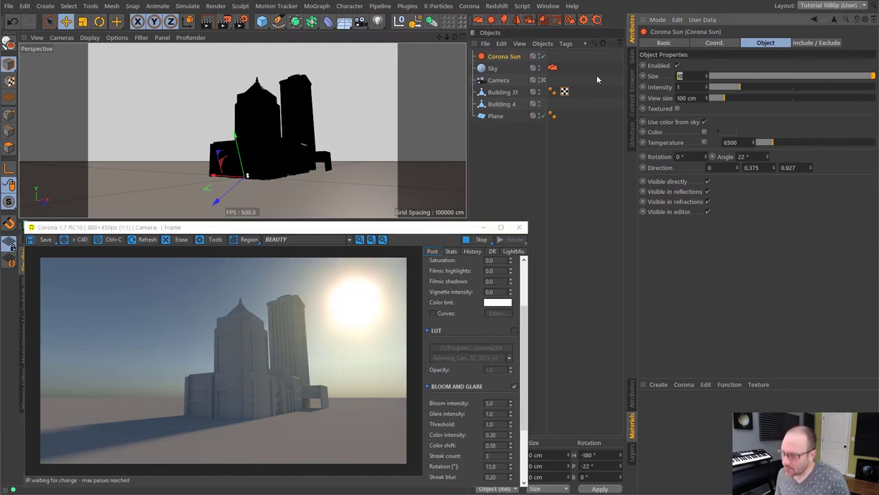
{"action": "type", "text": "1"}
{"action": "key", "text": "Return"}
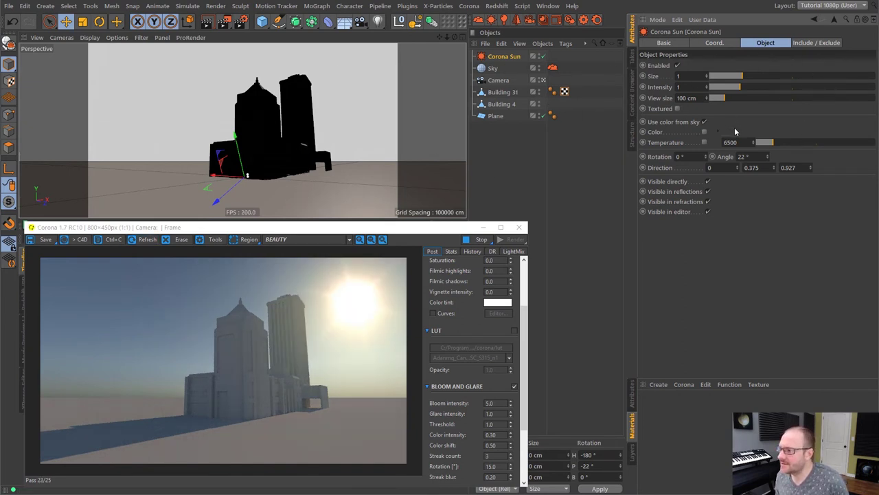
Switch the Corona Sky's sky model to Rawa-fake.
{"action": "left_click", "coordinate": [552, 66]}
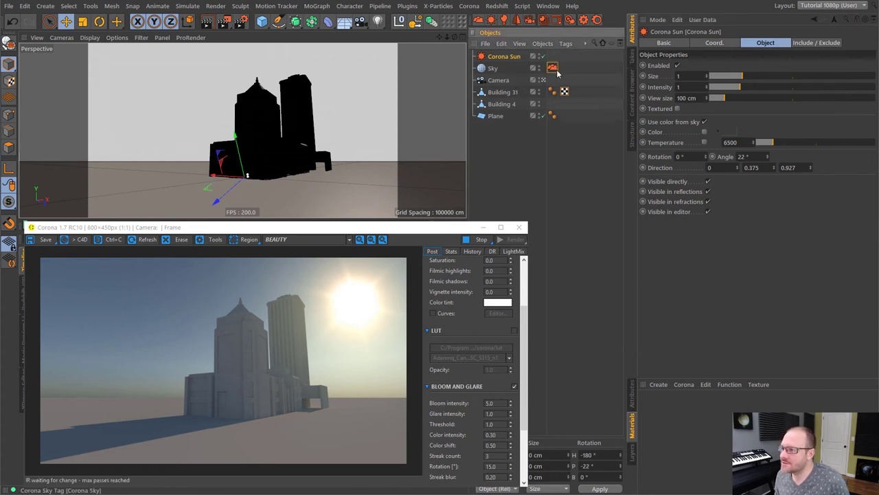
{"action": "left_click", "coordinate": [708, 66]}
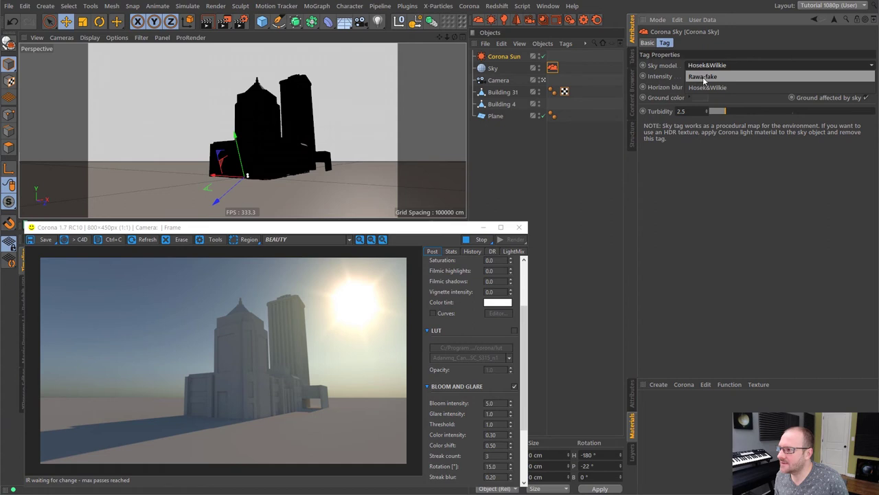
{"action": "left_click", "coordinate": [719, 77]}
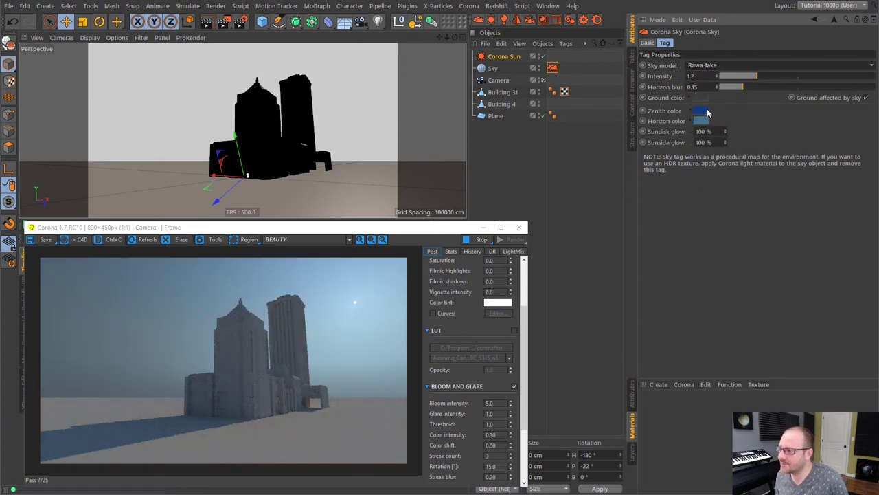
Change the sky's zenith color to a dark red-orange and its horizon color to a muted yellow-tan.
{"action": "left_click", "coordinate": [701, 115]}
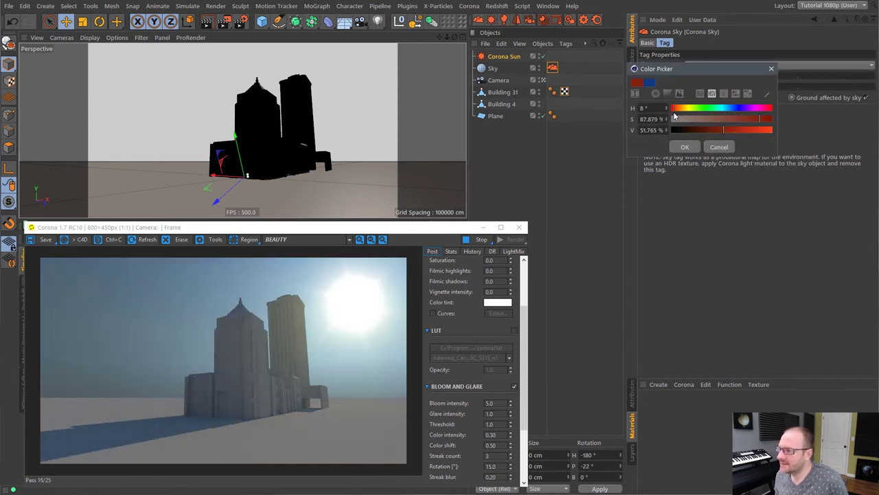
{"action": "type", "text": "18"}
{"action": "key", "text": "Return"}
{"action": "left_click", "coordinate": [684, 146]}
{"action": "left_click", "coordinate": [697, 124]}
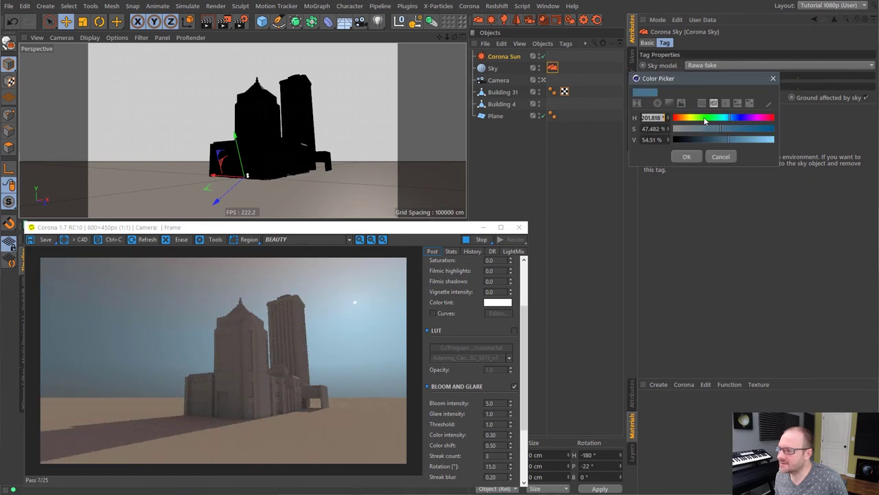
{"action": "left_click_drag", "start_coordinate": [696, 122], "coordinate": [688, 117]}
{"action": "left_click", "coordinate": [687, 156]}
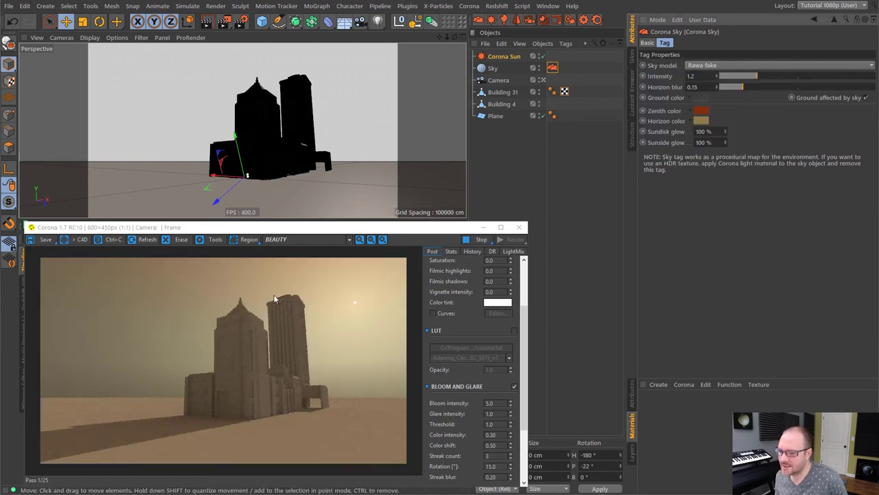
Reset the tone mapping exposure of the orange-sky render to -6.0 EV.
{"action": "left_click_drag", "start_coordinate": [285, 166], "coordinate": [334, 167]}
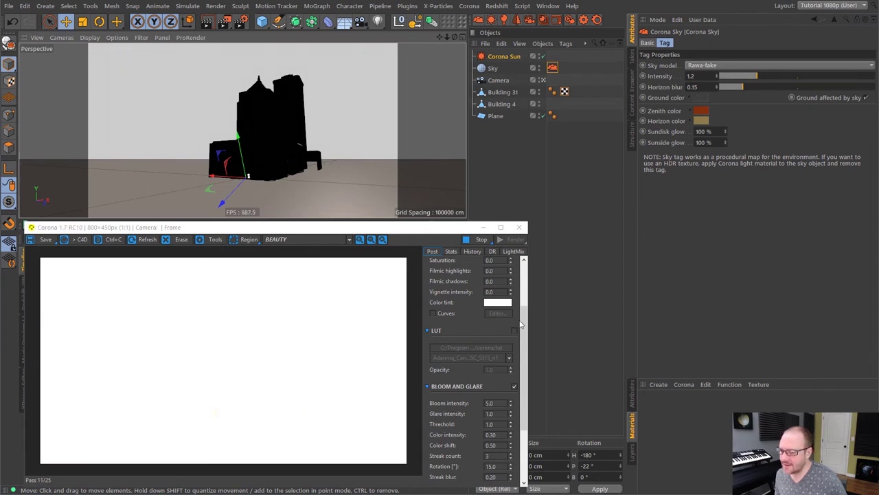
{"action": "scroll", "coordinate": [527, 297], "scroll_direction": "up", "scroll_amount": 3}
{"action": "left_click", "coordinate": [503, 295]}
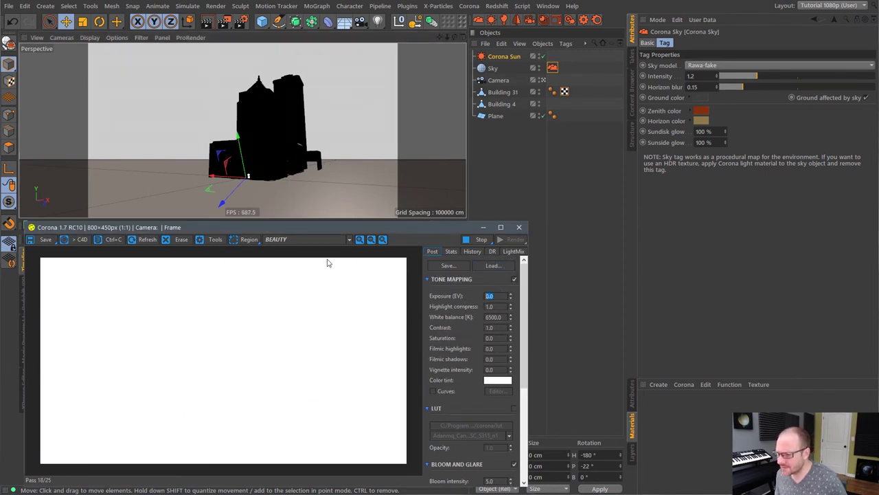
{"action": "type", "text": "-6"}
{"action": "key", "text": "Return"}
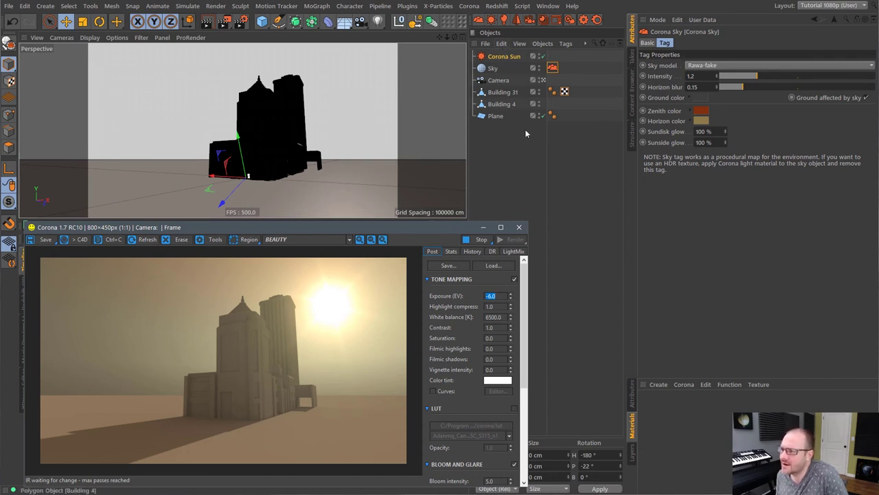
{"action": "left_click", "coordinate": [550, 157]}
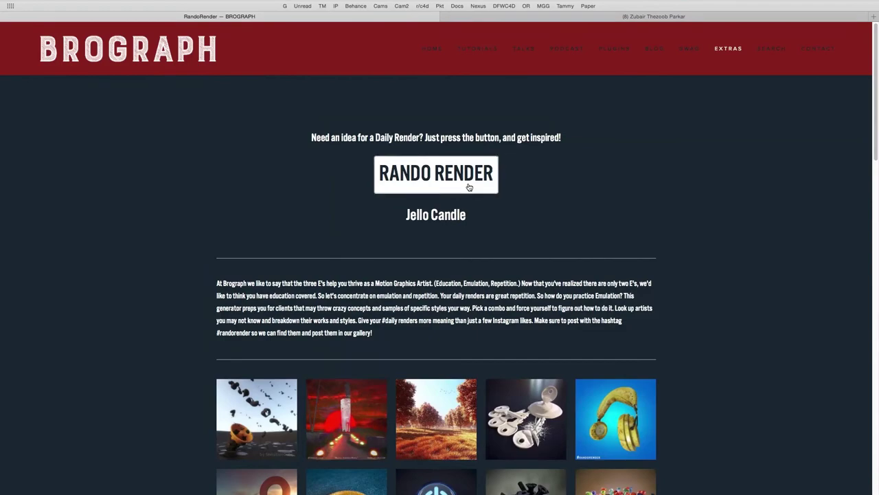
Switch to the web browser and look through the render gallery on Brograph's RandoRender page.
{"action": "scroll", "coordinate": [469, 187], "scroll_direction": "down", "scroll_amount": 10}
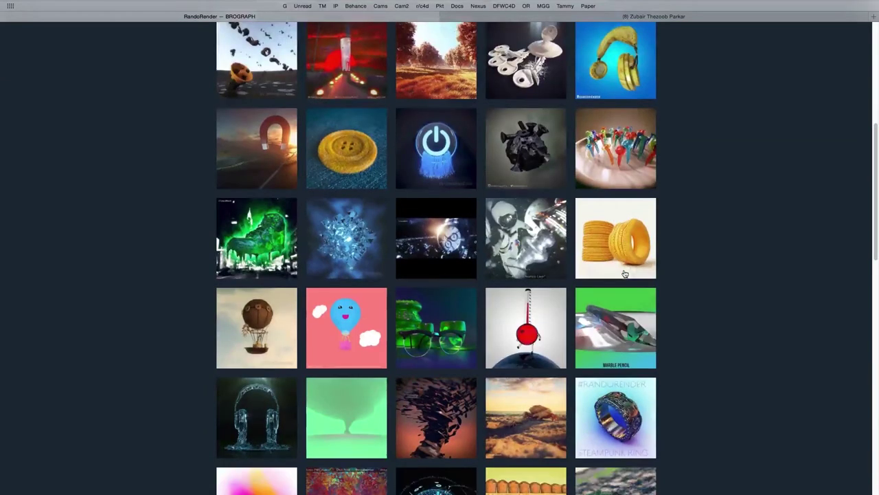